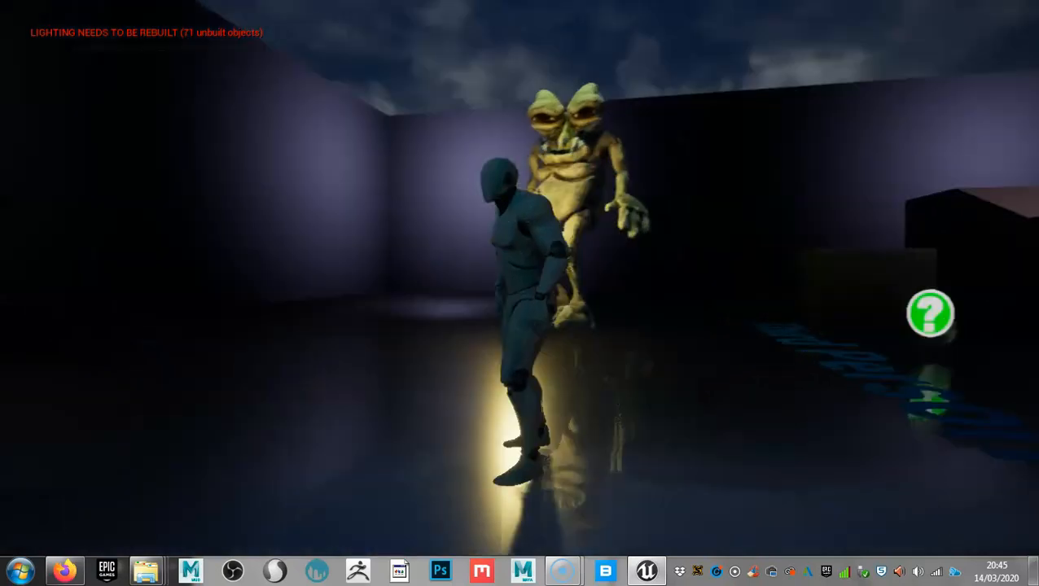
Walk the mannequin through the running level to examine the yellow creature and the creature on the raised platform
{"action": "key", "text": "w"}
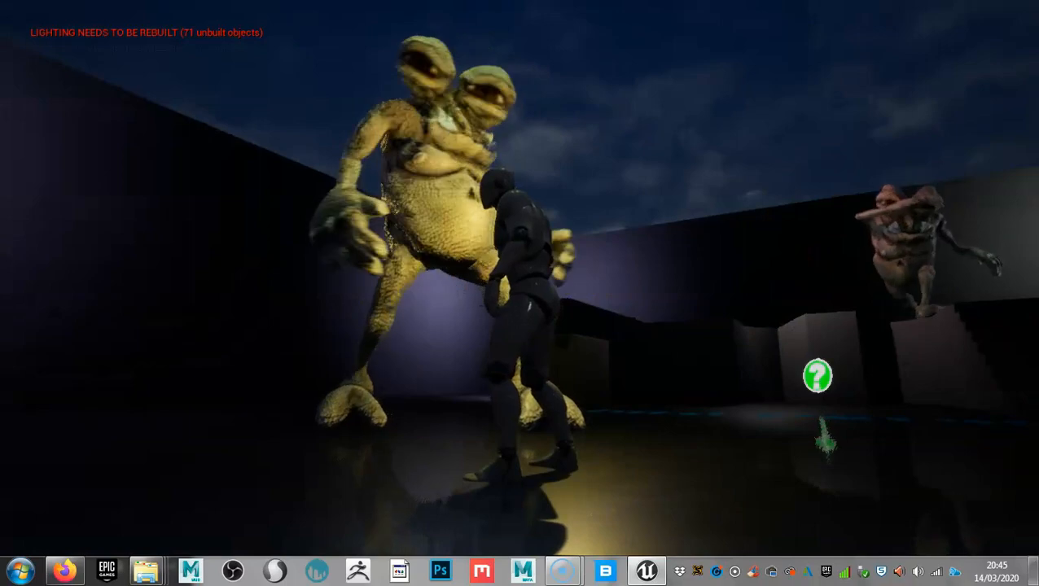
{"action": "key", "text": "w"}
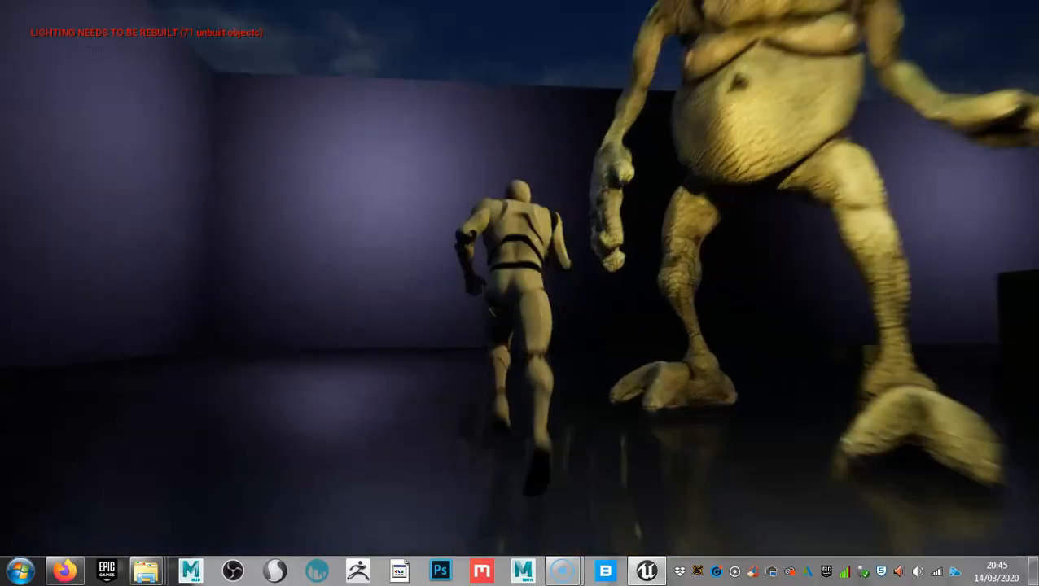
{"action": "key", "text": "w"}
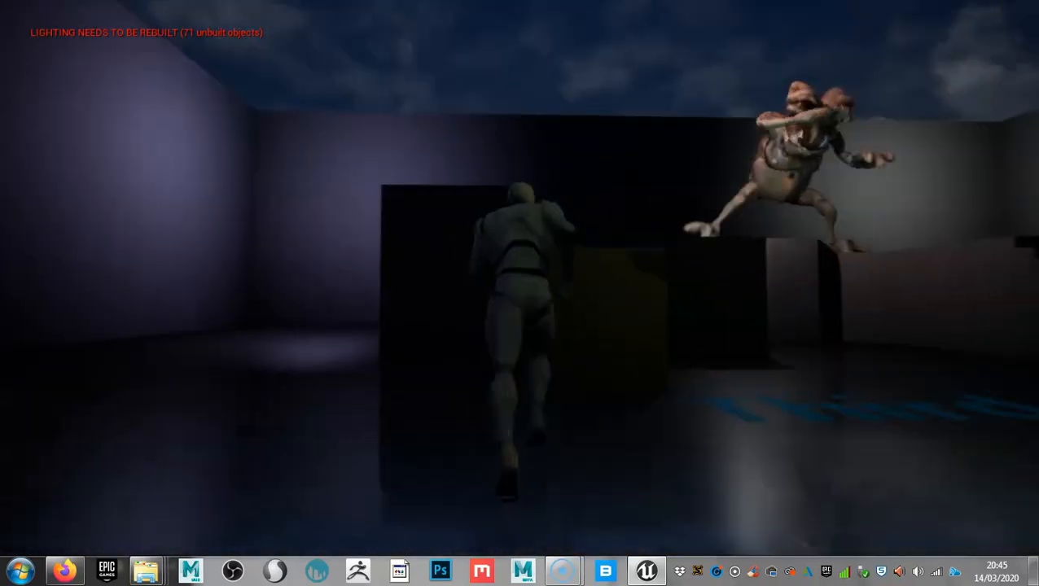
{"action": "key", "text": "w"}
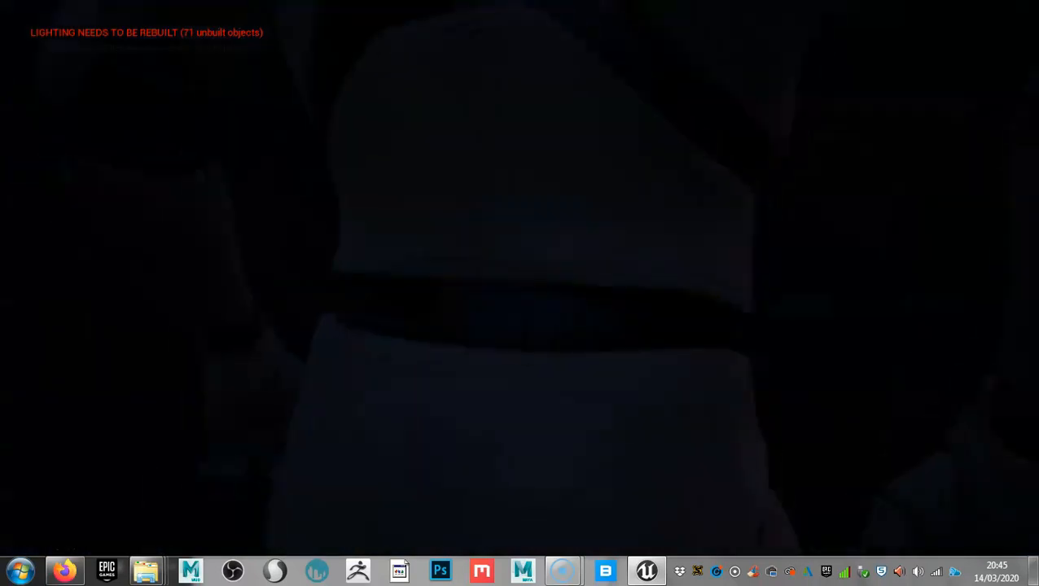
{"action": "key", "text": "w"}
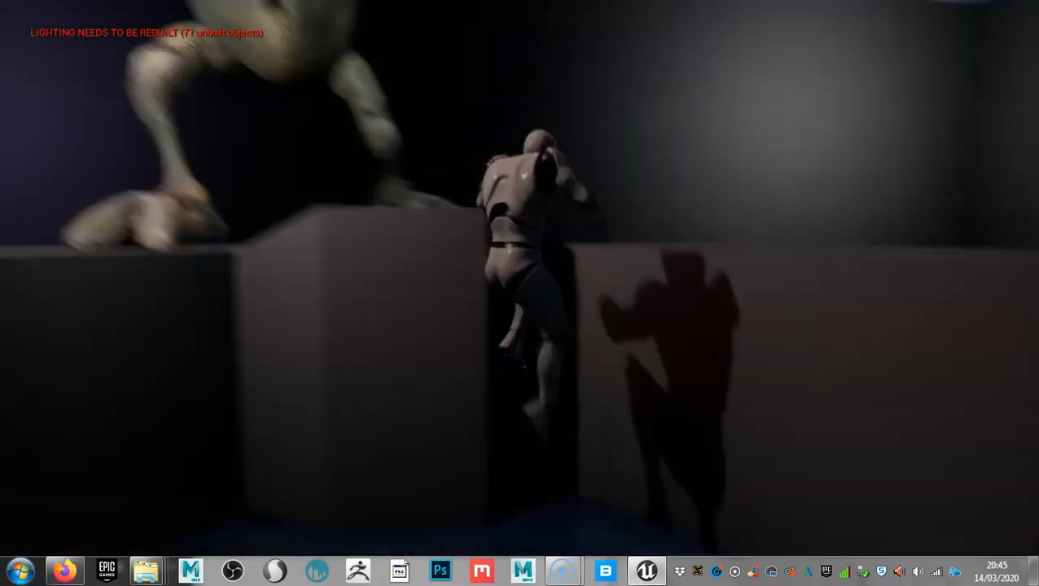
{"action": "key", "text": "space"}
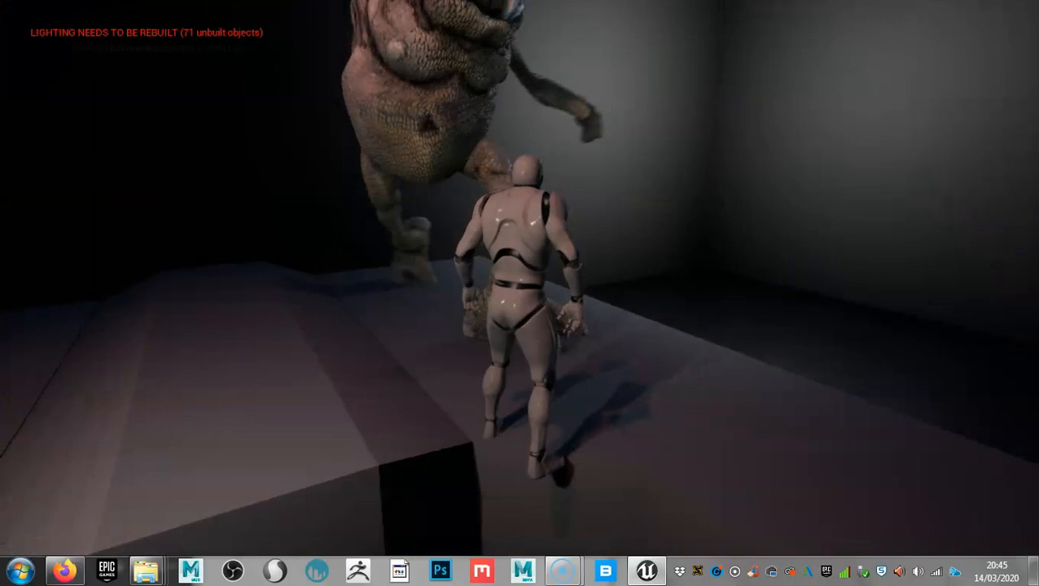
{"action": "key", "text": "d"}
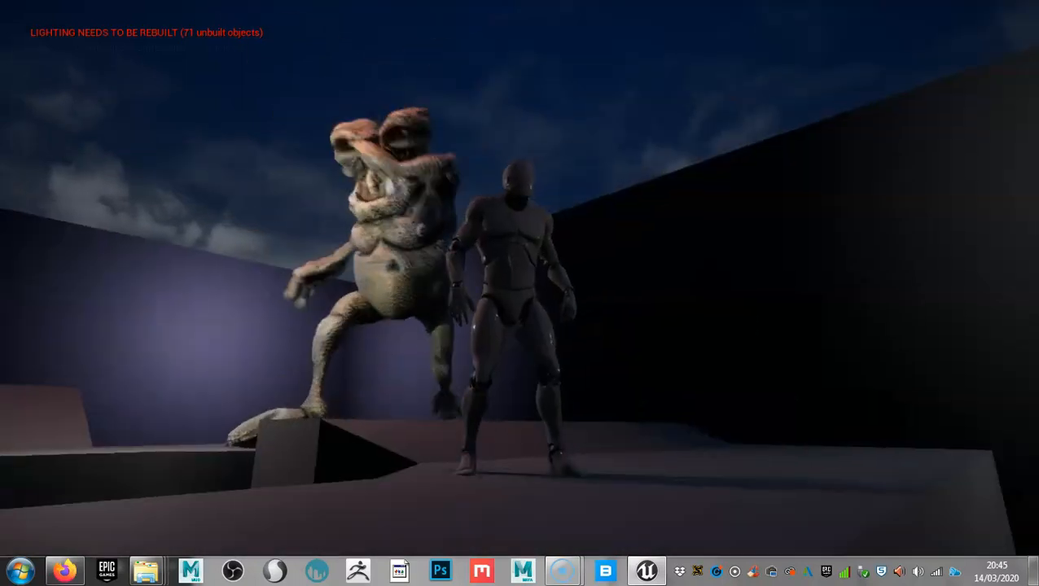
{"action": "key", "text": "w"}
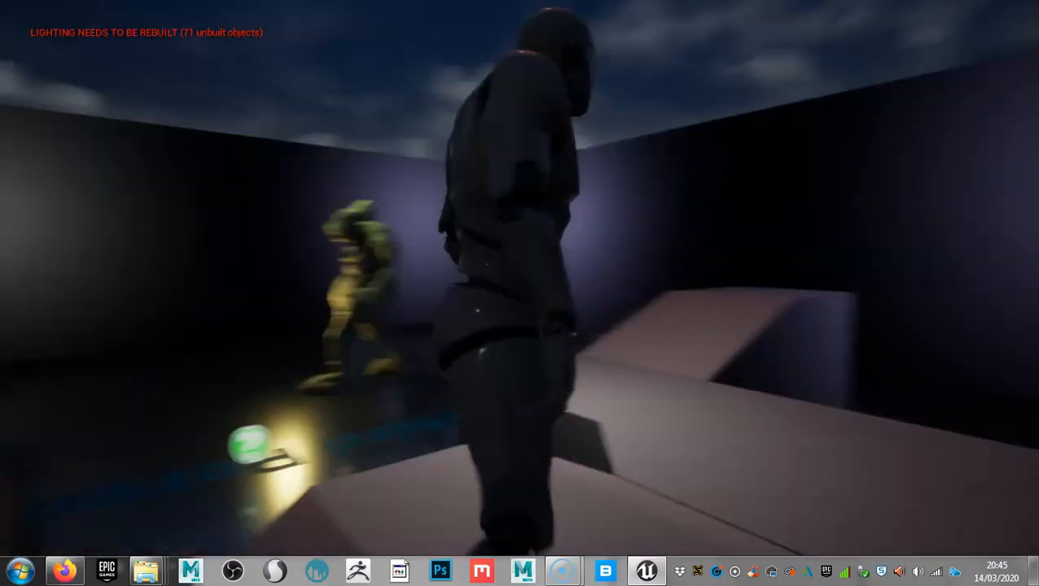
{"action": "key", "text": "w"}
{"action": "key", "text": "w"}
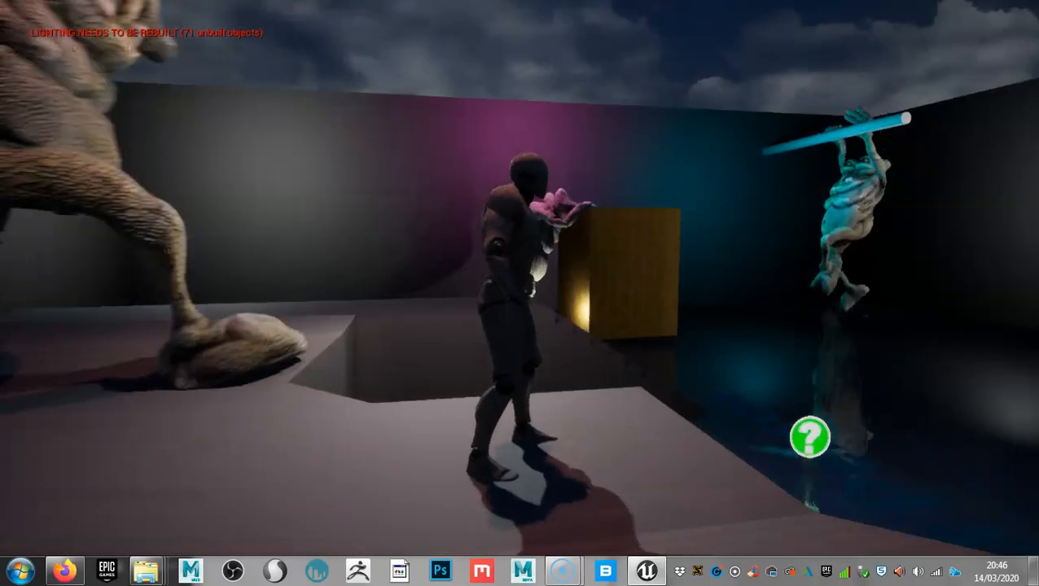
Walk the mannequin to examine the creature pushing the golden block and the one hanging from the bar, and end the play session
{"action": "key", "text": "w"}
{"action": "key", "text": "space"}
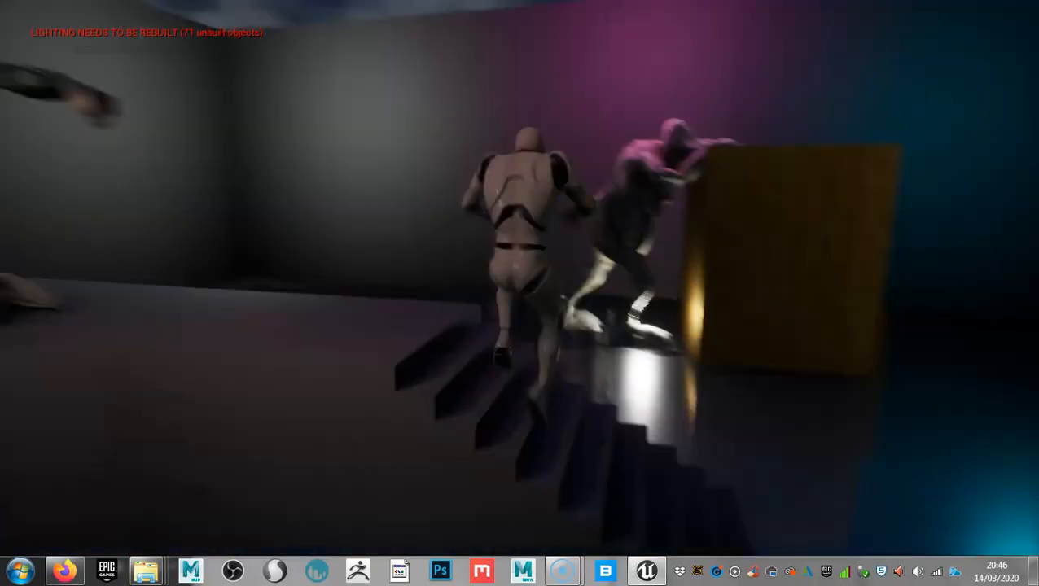
{"action": "key", "text": "w"}
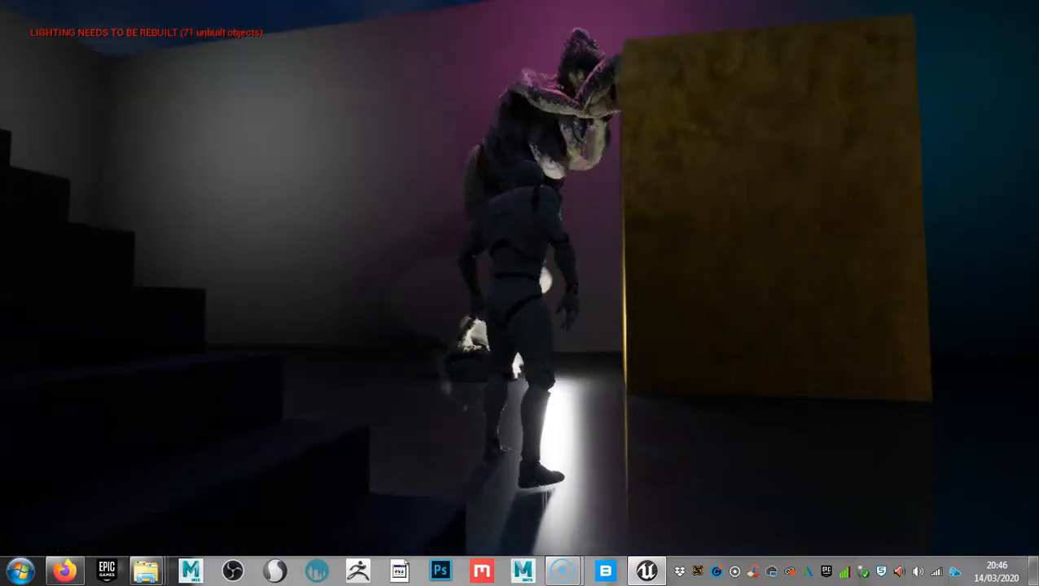
{"action": "key", "text": "w"}
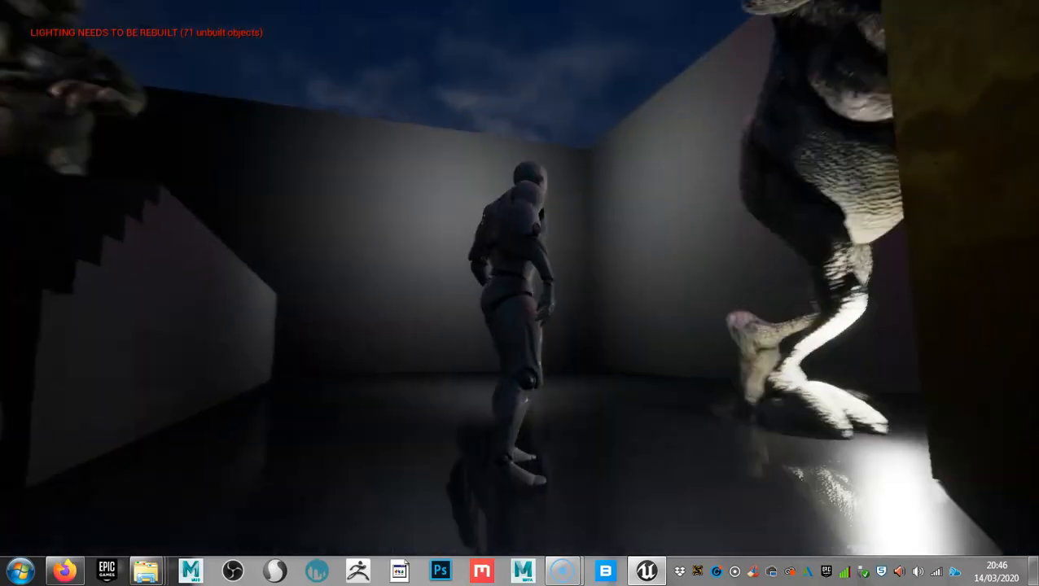
{"action": "key", "text": "w"}
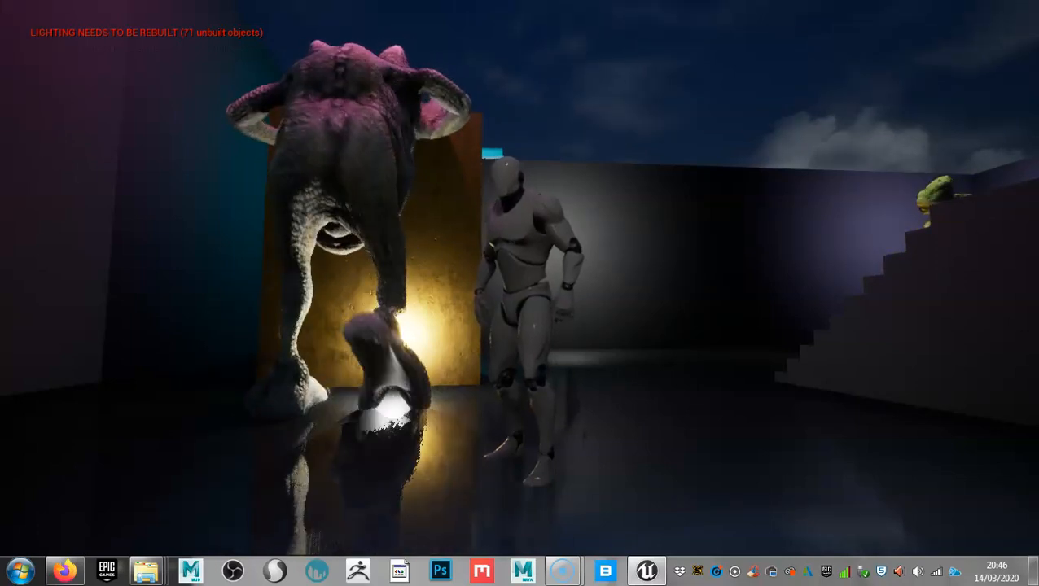
{"action": "key", "text": "w"}
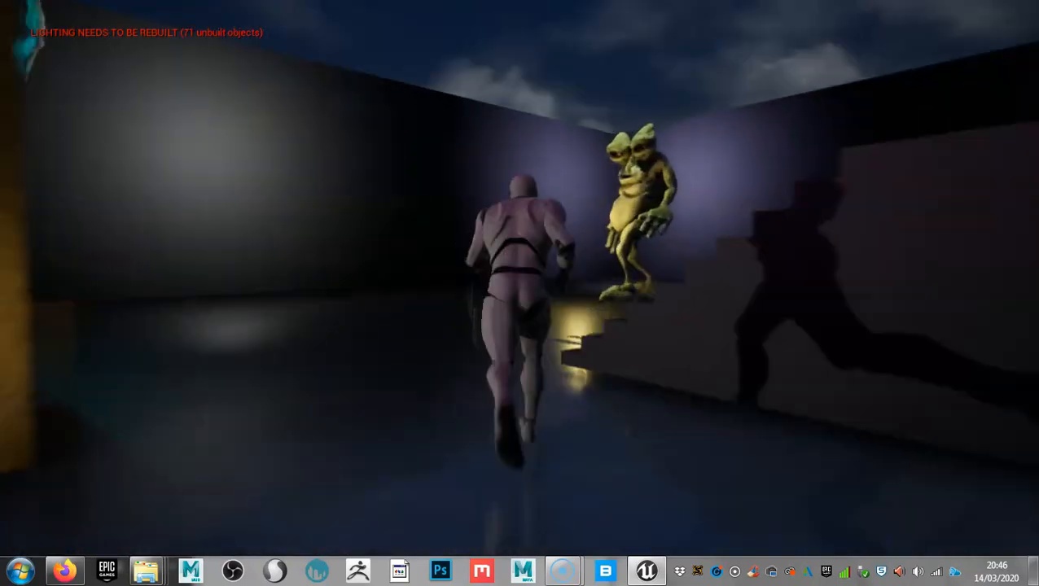
{"action": "key", "text": "w"}
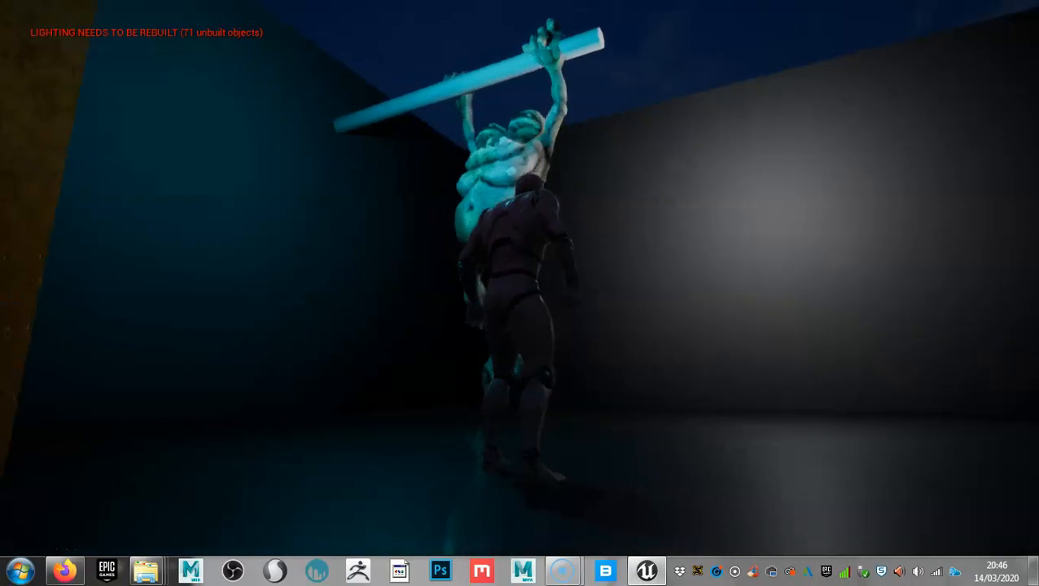
{"action": "key", "text": "w"}
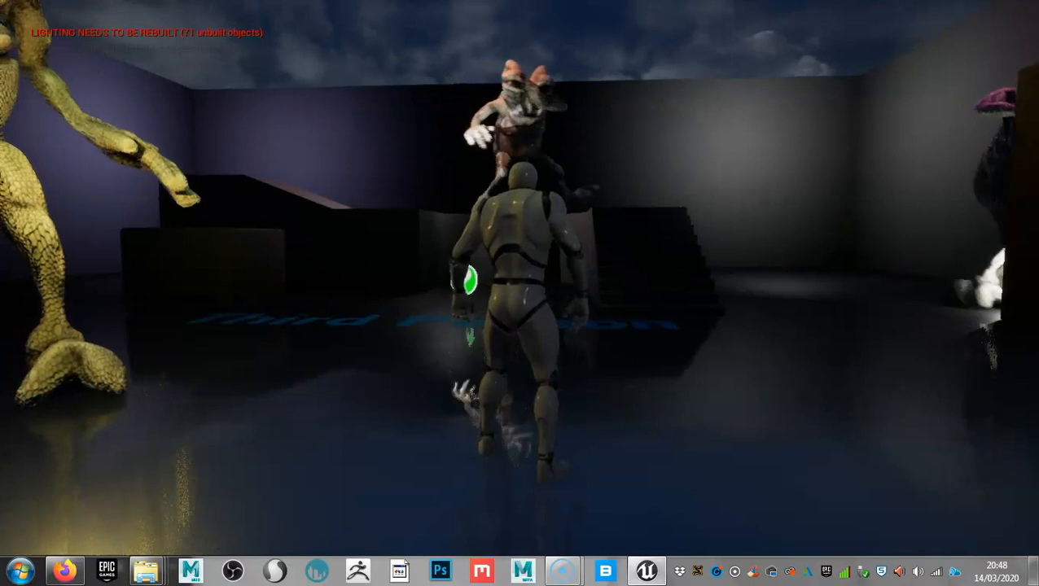
{"action": "key", "text": "Escape"}
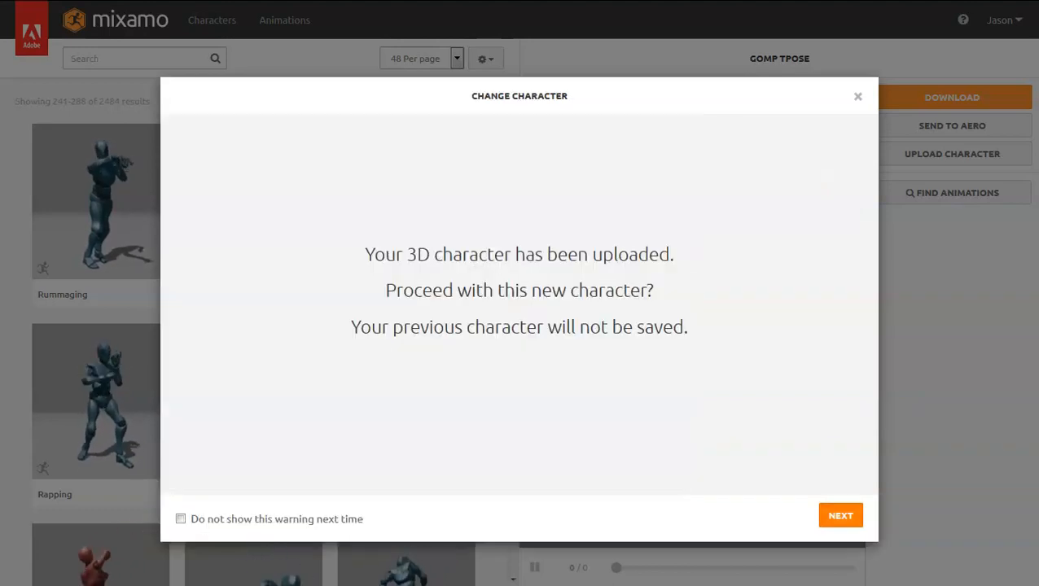
Proceed with the uploaded 3D character in Mixamo and download it as an FBX in T-pose, saving GompMixamo.fbx
{"action": "key", "text": "Return"}
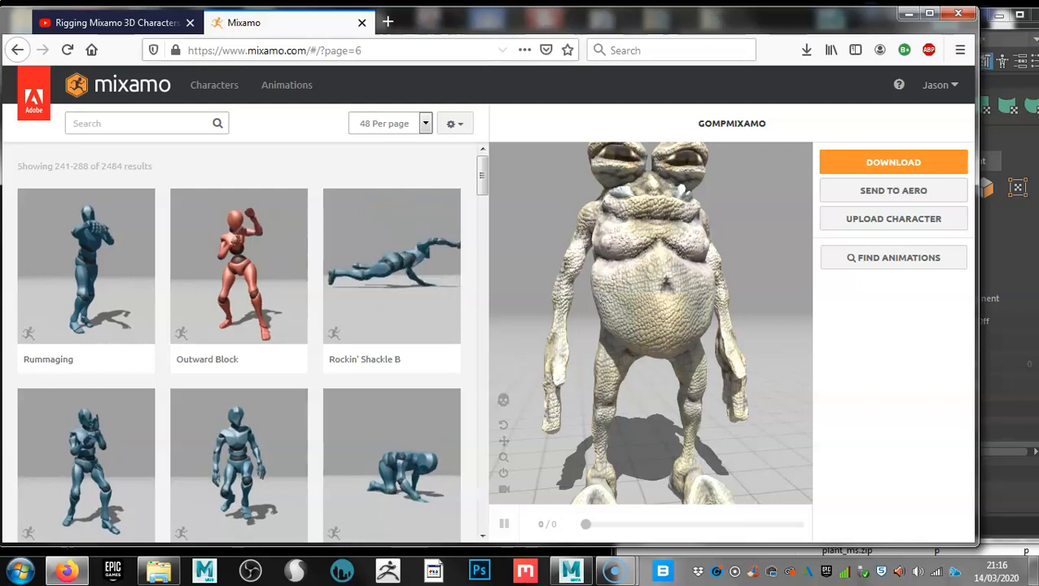
{"action": "key", "text": "F5"}
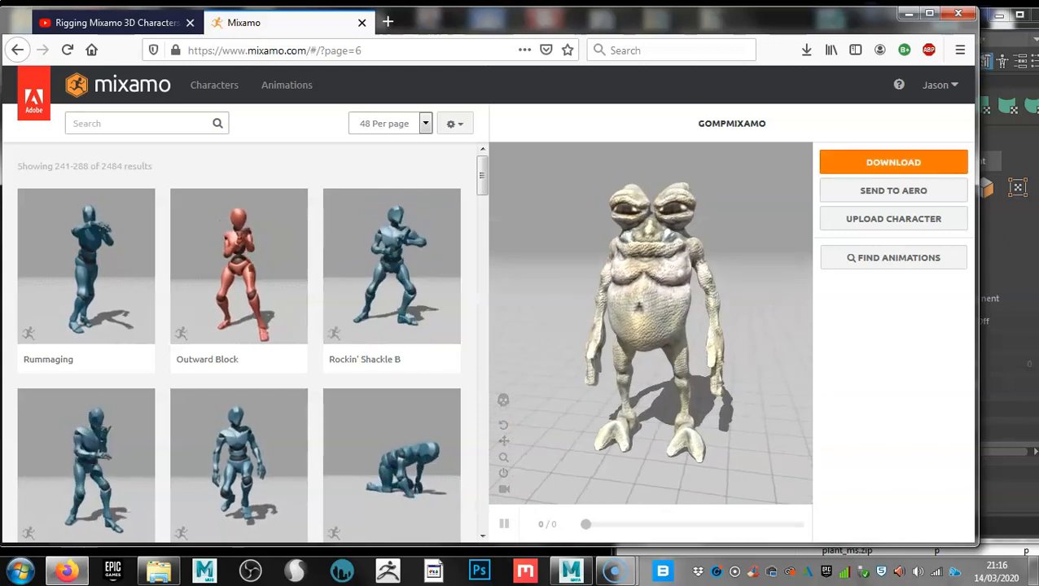
{"action": "left_click", "coordinate": [893, 162]}
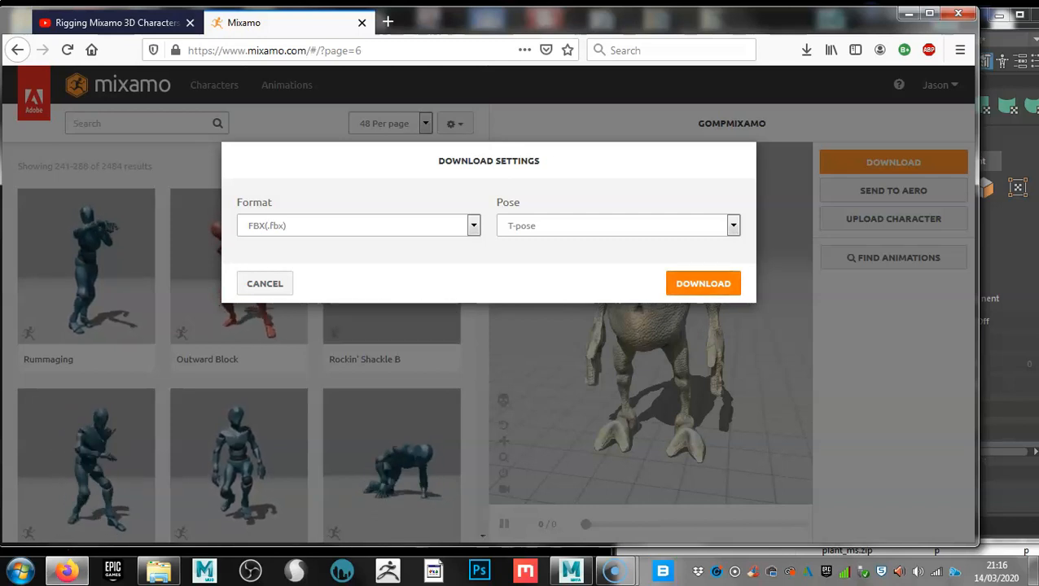
{"action": "left_click", "coordinate": [703, 284]}
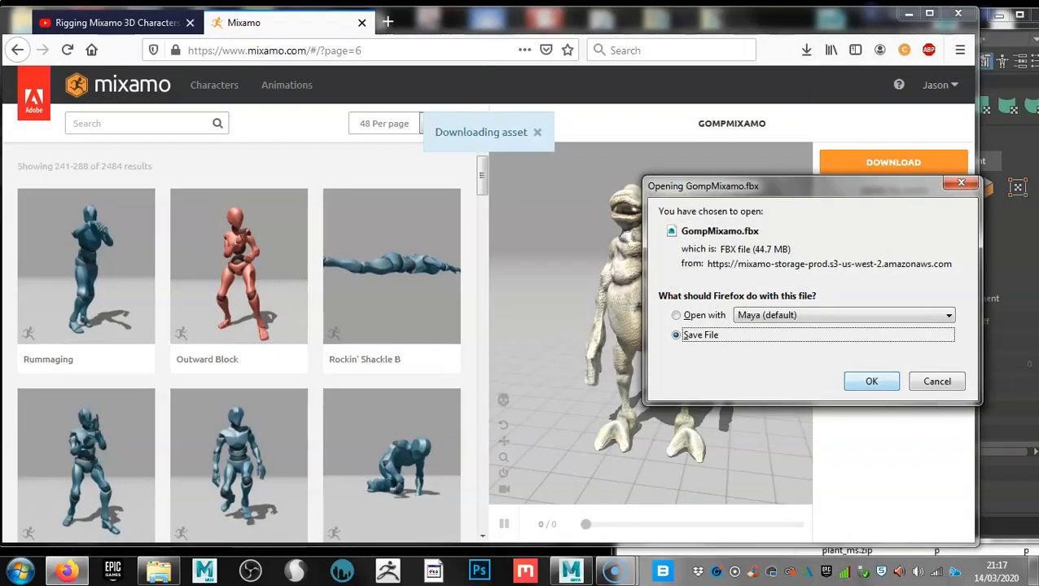
{"action": "key", "text": "Return"}
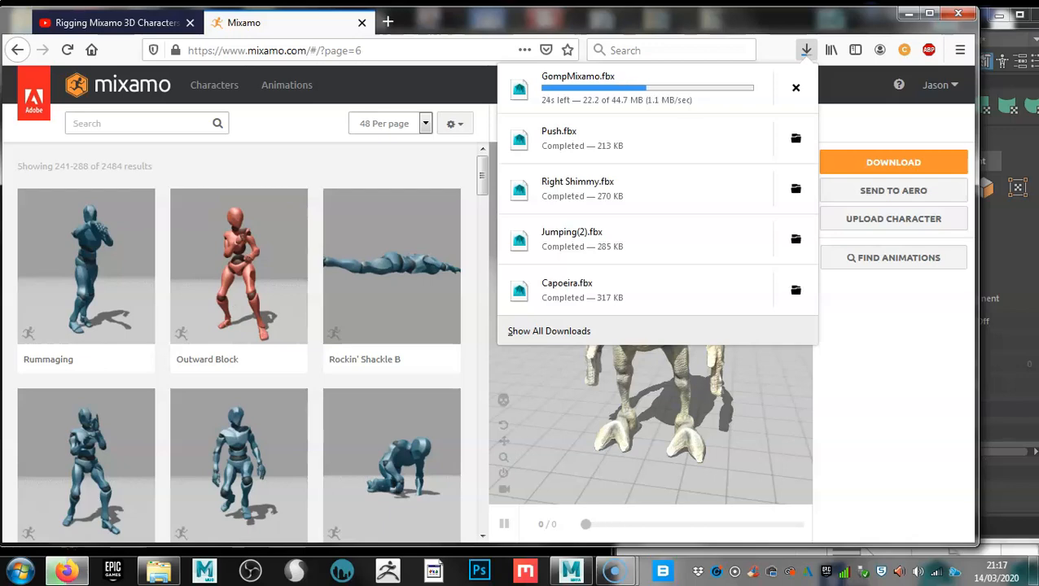
Switch to Maya, maximize its window and import GompMixamo.fbx from the Downloads folder
{"action": "left_click_drag", "start_coordinate": [652, 18], "coordinate": [684, 477]}
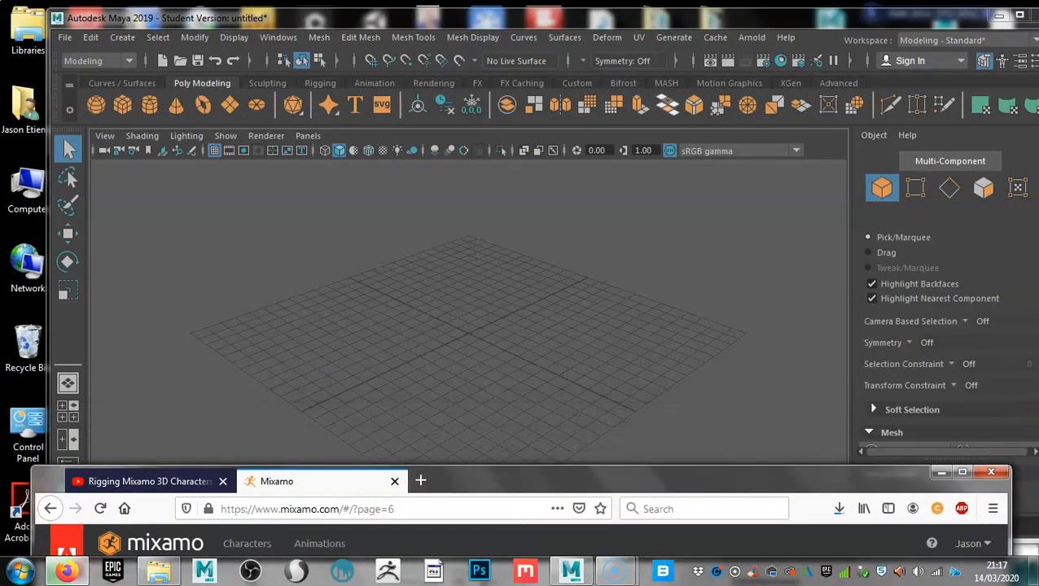
{"action": "left_click", "coordinate": [664, 18]}
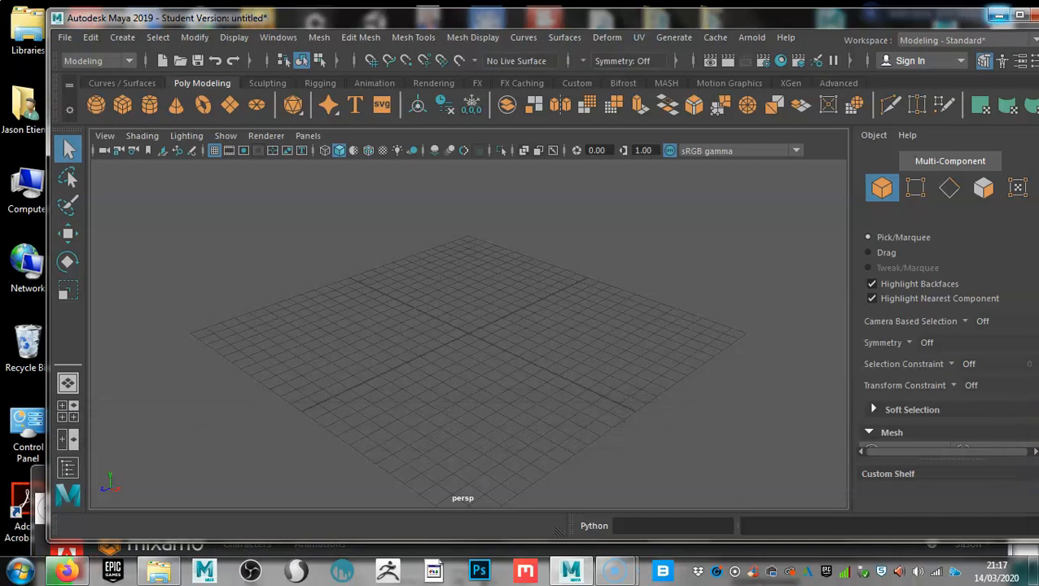
{"action": "left_click_drag", "start_coordinate": [664, 18], "coordinate": [612, 18]}
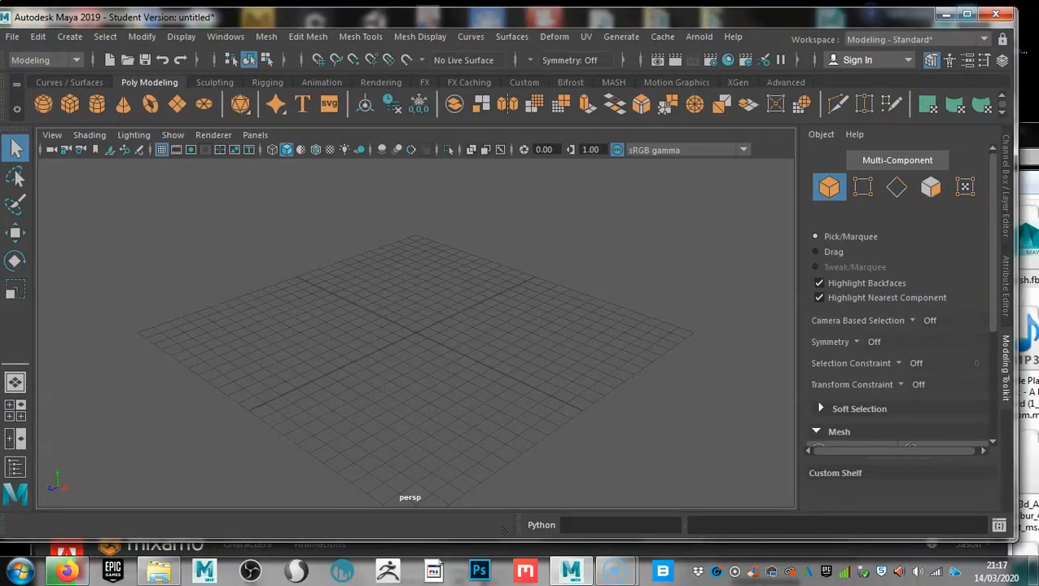
{"action": "left_click", "coordinate": [967, 14]}
{"action": "left_click", "coordinate": [14, 24]}
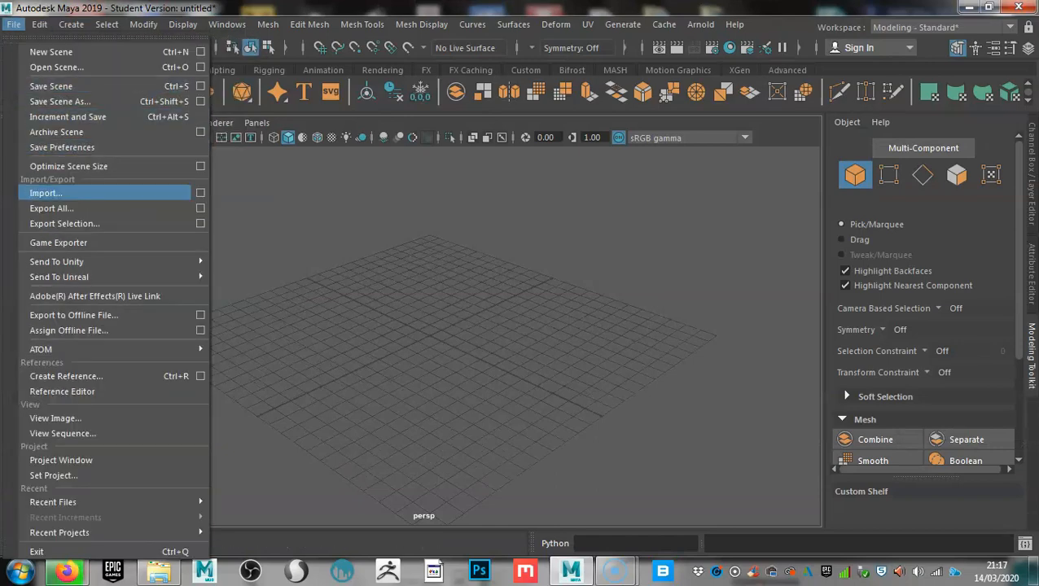
{"action": "left_click", "coordinate": [45, 193]}
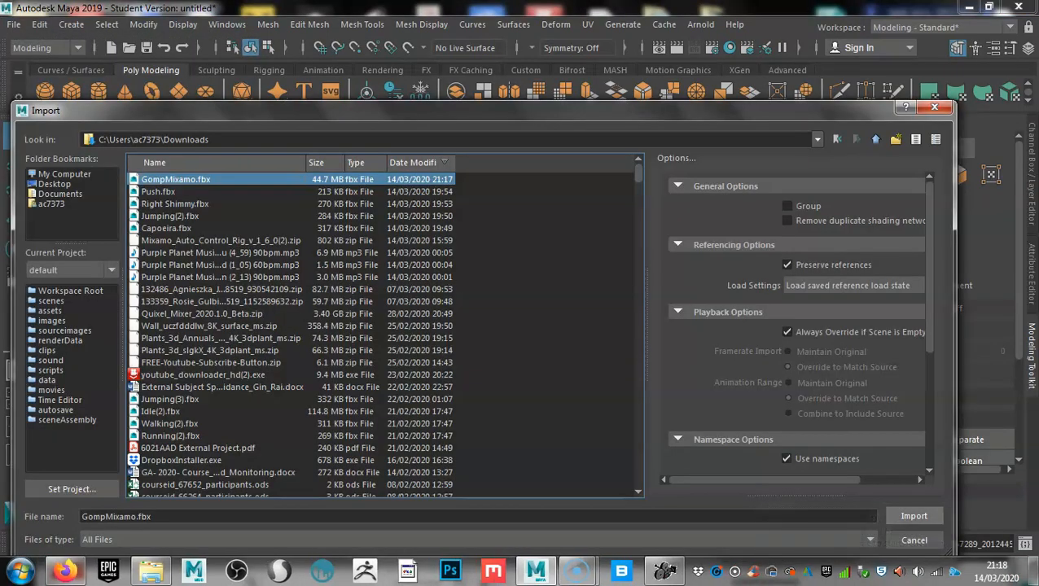
{"action": "left_click", "coordinate": [913, 516]}
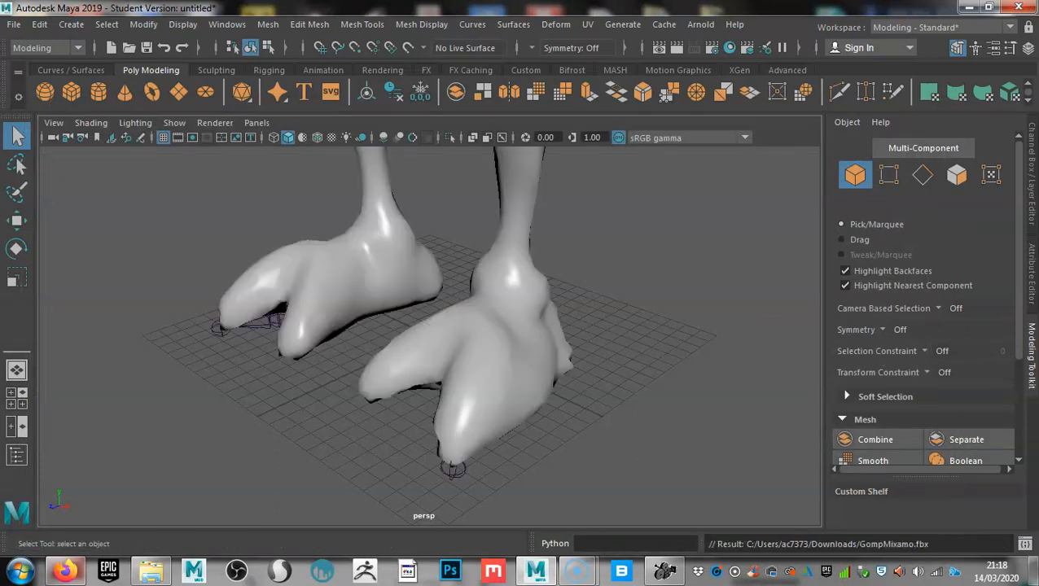
Display the imported creature with its texture maps and examine its full body in the viewport
{"action": "right_click_drag", "start_coordinate": [489, 325], "coordinate": [367, 326], "text": "alt"}
{"action": "middle_click_drag", "start_coordinate": [407, 277], "coordinate": [435, 350], "text": "alt"}
{"action": "left_click_drag", "start_coordinate": [435, 350], "coordinate": [480, 334], "text": "alt"}
{"action": "middle_click_drag", "start_coordinate": [456, 309], "coordinate": [420, 336], "text": "alt"}
{"action": "left_click_drag", "start_coordinate": [420, 336], "coordinate": [407, 355], "text": "alt"}
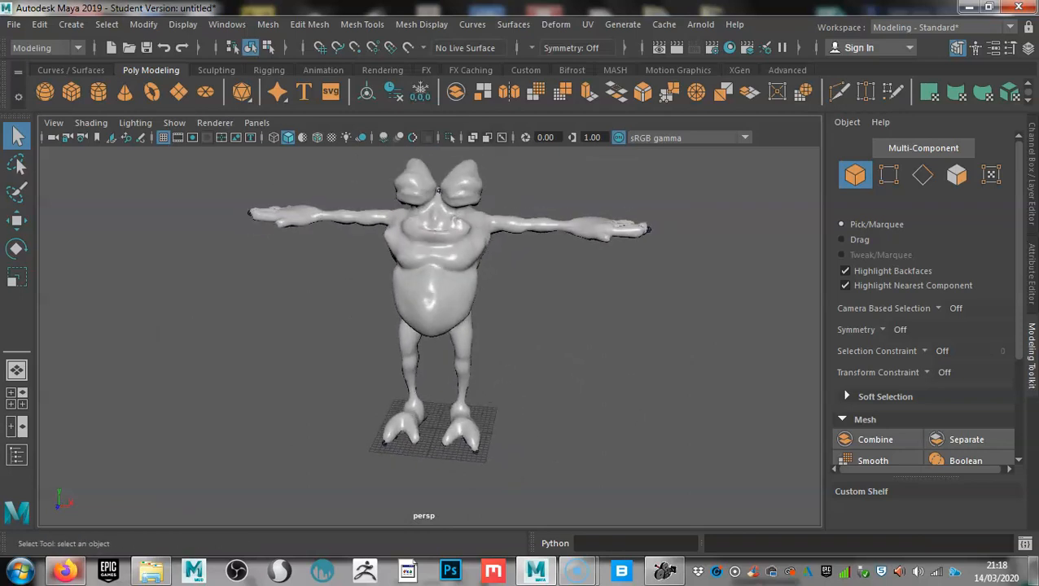
{"action": "key", "text": "6"}
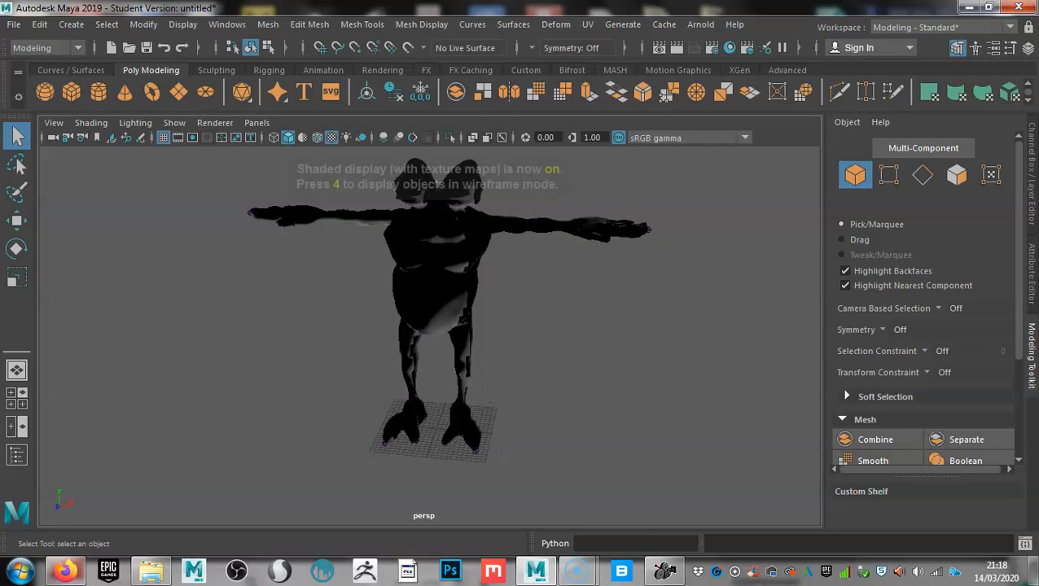
{"action": "right_click_drag", "start_coordinate": [407, 326], "coordinate": [505, 326], "text": "alt"}
{"action": "middle_click_drag", "start_coordinate": [504, 326], "coordinate": [472, 423], "text": "alt"}
{"action": "left_click_drag", "start_coordinate": [472, 424], "coordinate": [466, 351], "text": "alt"}
{"action": "middle_click_drag", "start_coordinate": [466, 352], "coordinate": [470, 334], "text": "alt"}
{"action": "left_click_drag", "start_coordinate": [471, 333], "coordinate": [443, 330], "text": "alt"}
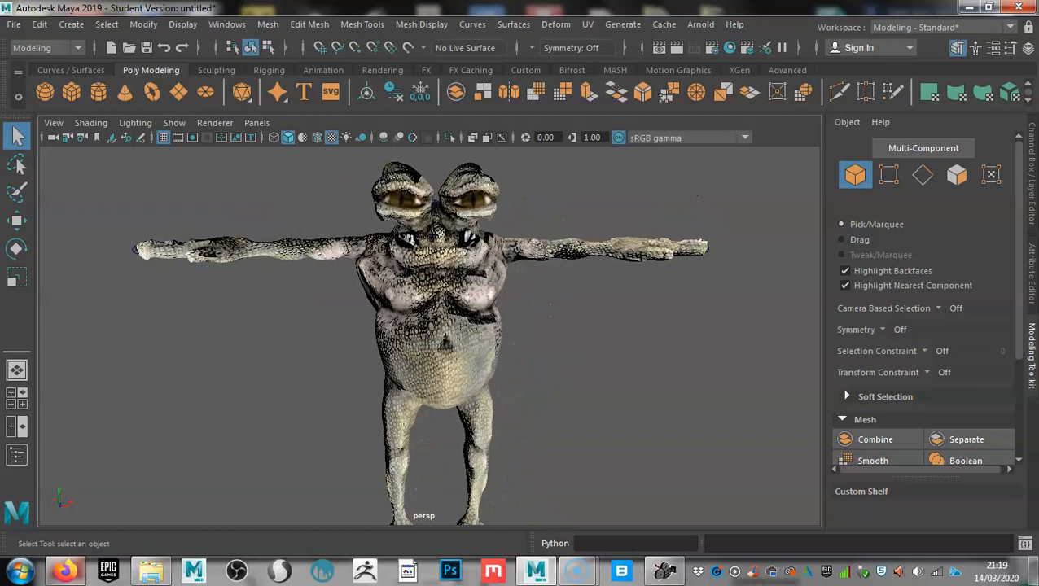
{"action": "middle_click_drag", "start_coordinate": [444, 330], "coordinate": [445, 321], "text": "alt"}
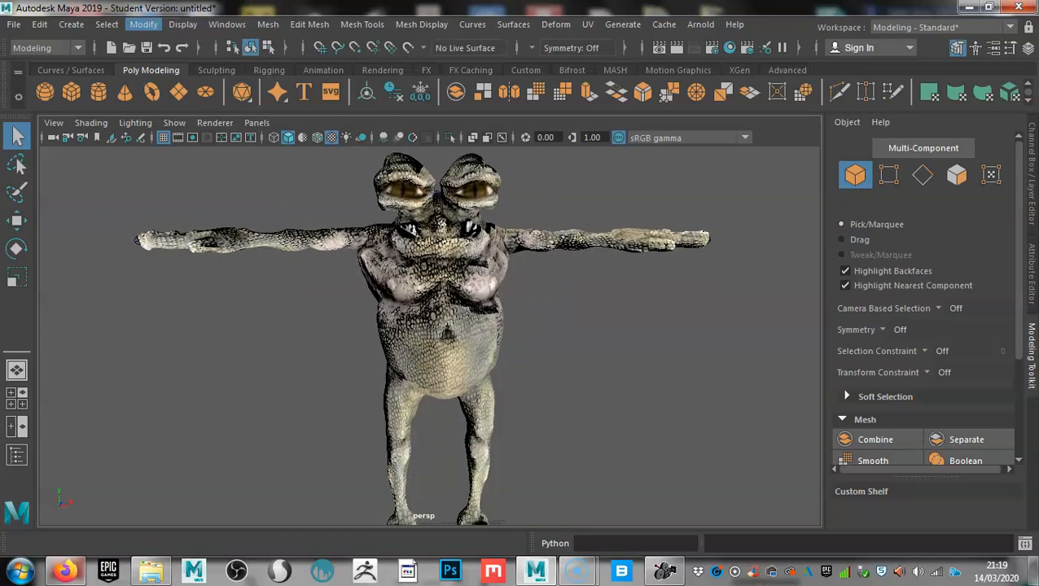
Open the Outliner and dock it beside the viewport
{"action": "left_click", "coordinate": [227, 24]}
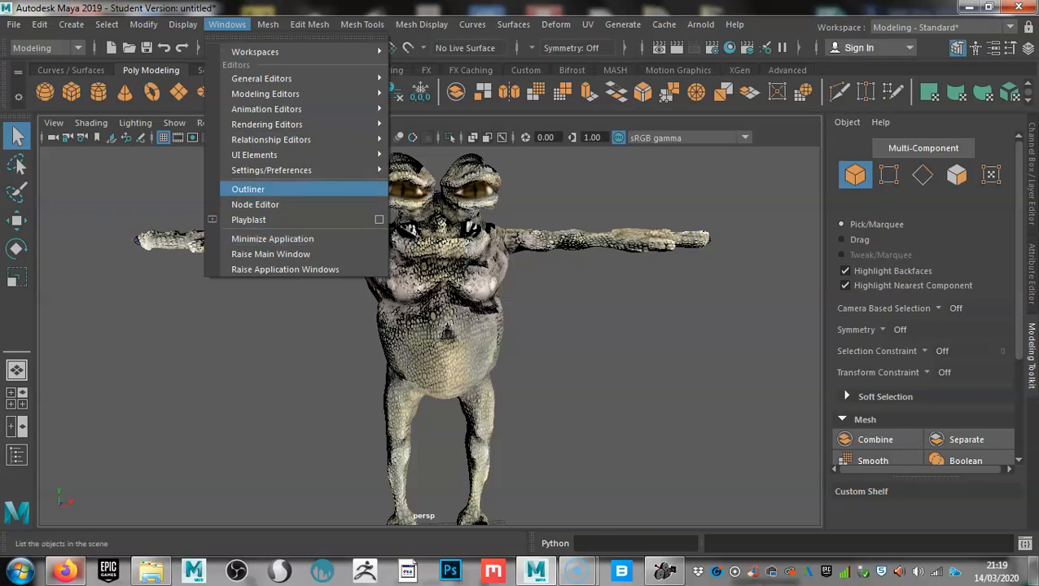
{"action": "left_click", "coordinate": [248, 189]}
{"action": "left_click_drag", "start_coordinate": [325, 169], "coordinate": [57, 148]}
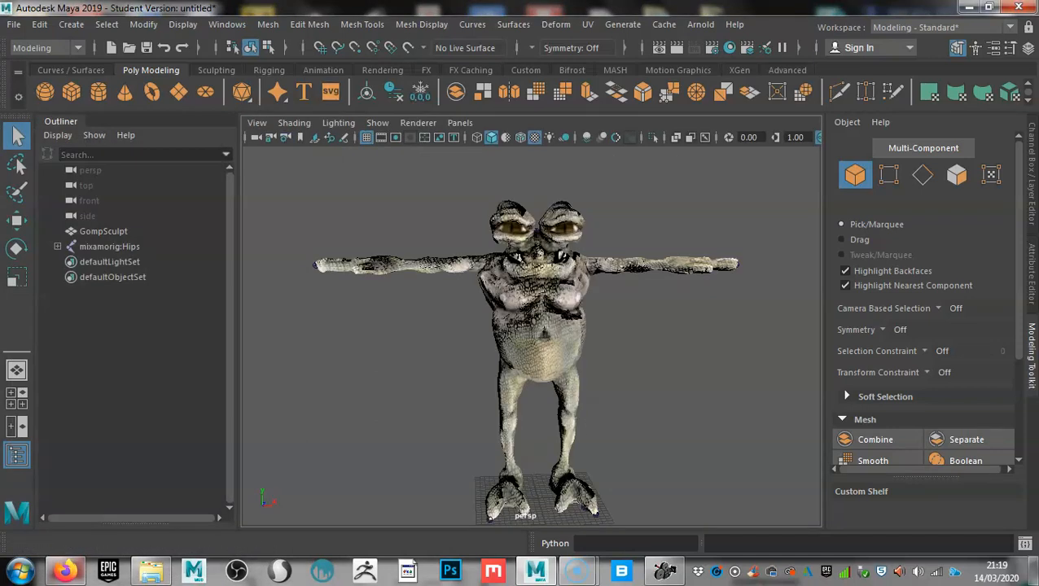
Switch to the Rigging menu set and activate the Paint Skin Weights tool
{"action": "left_click", "coordinate": [45, 48]}
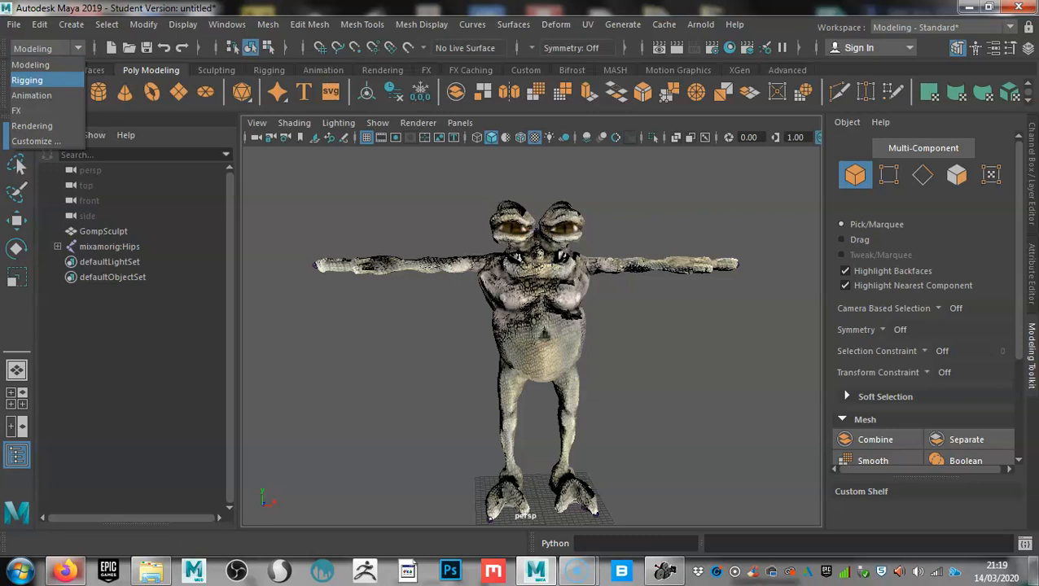
{"action": "left_click", "coordinate": [27, 80]}
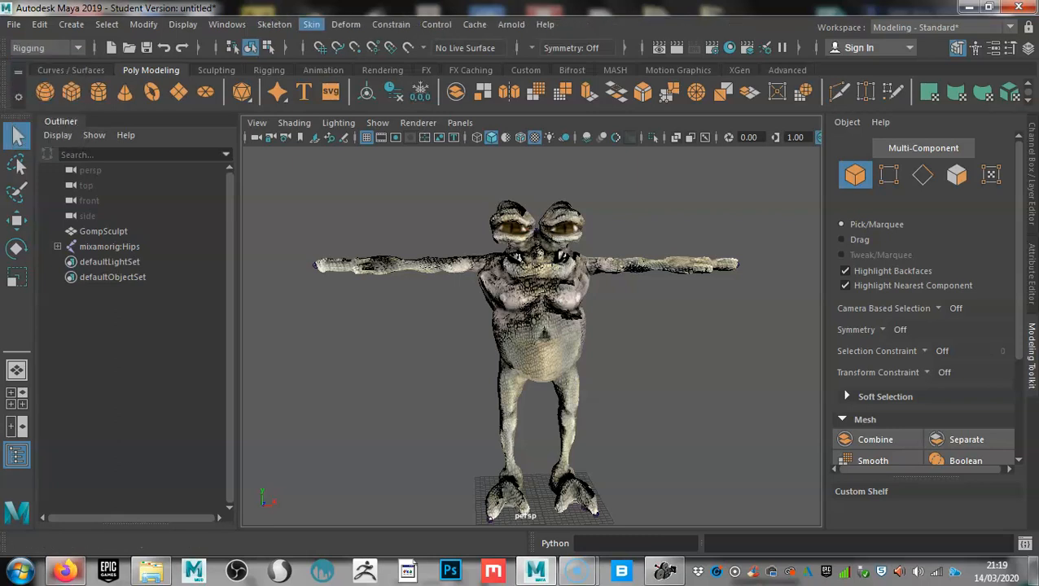
{"action": "left_click", "coordinate": [311, 24]}
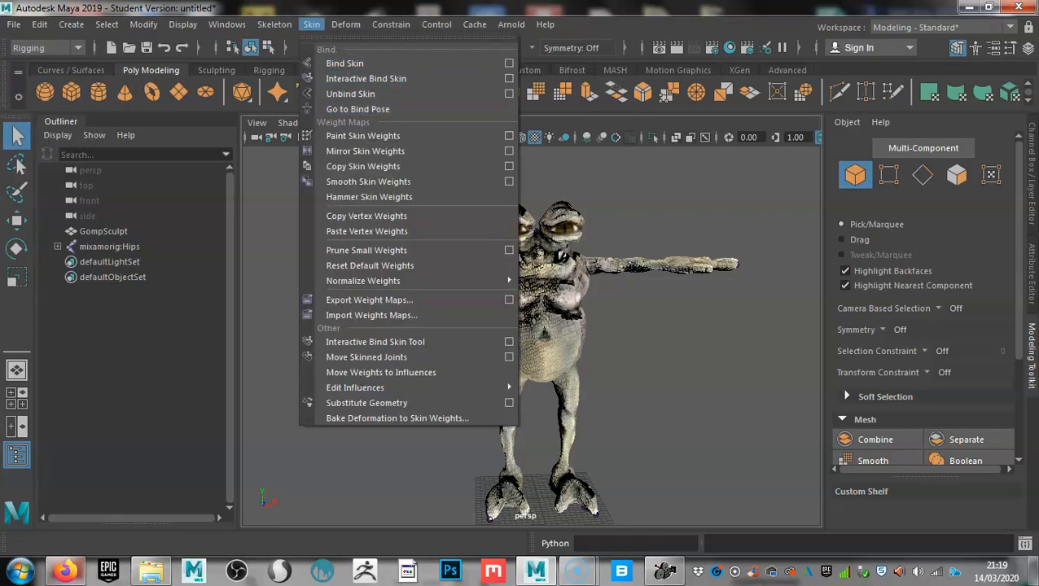
{"action": "left_click", "coordinate": [362, 136]}
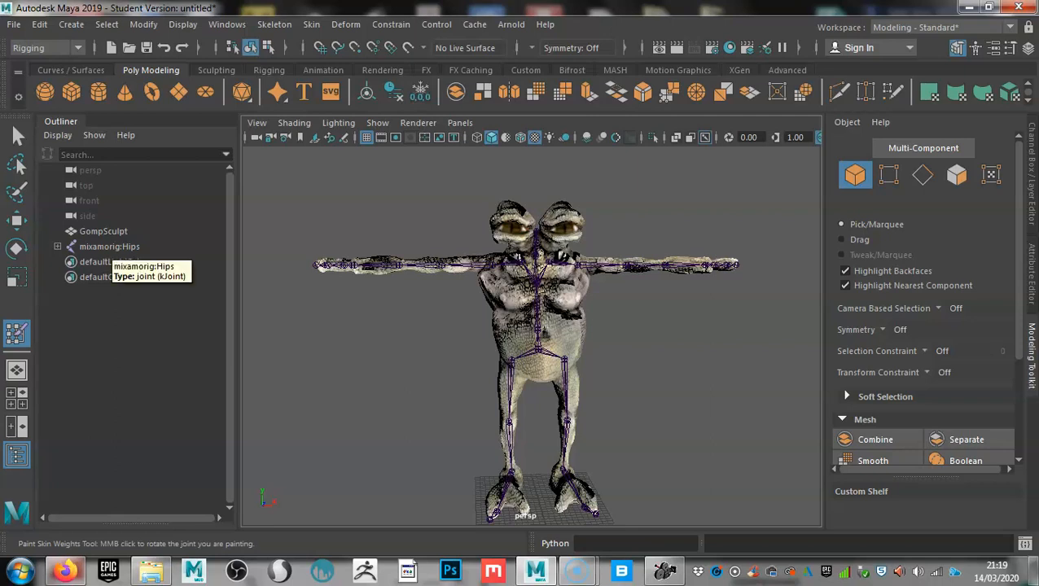
Select the GompSculpt mesh in the Outliner to display its skin weights with the painting tool
{"action": "left_click", "coordinate": [104, 232]}
{"action": "left_click", "coordinate": [107, 245]}
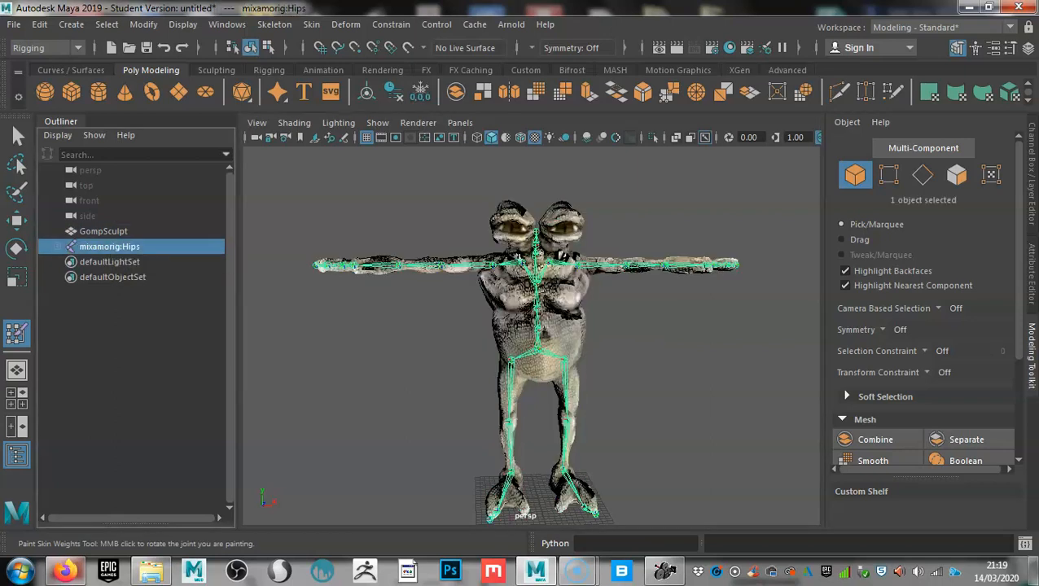
{"action": "left_click", "coordinate": [104, 232]}
{"action": "left_click_drag", "start_coordinate": [456, 326], "coordinate": [428, 328], "text": "alt"}
{"action": "middle_click_drag", "start_coordinate": [428, 327], "coordinate": [434, 313], "text": "alt"}
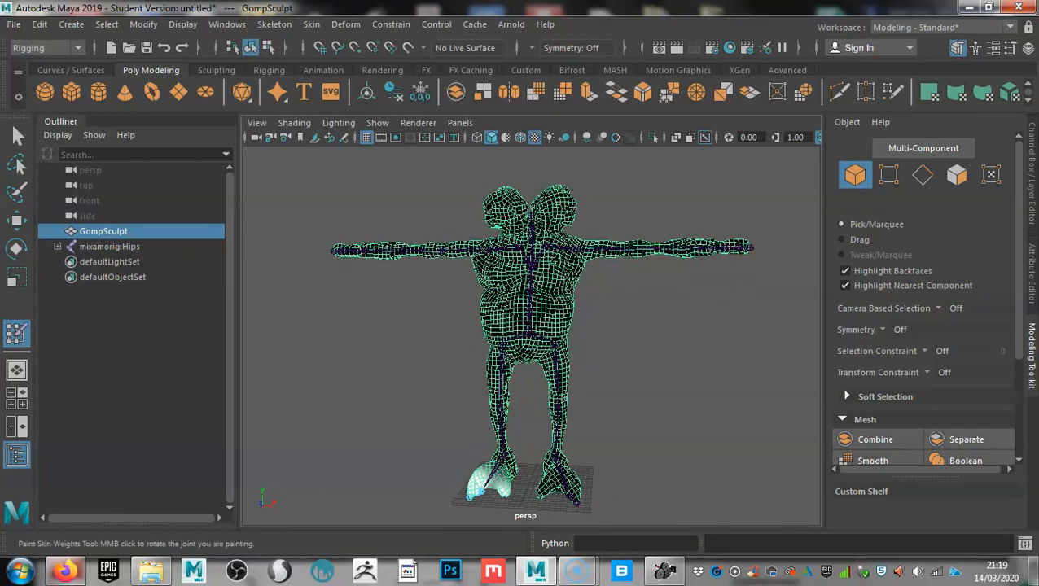
{"action": "left_click_drag", "start_coordinate": [434, 313], "coordinate": [445, 314], "text": "alt"}
Open the Paint Skin Weights tool settings and place the window so both the influence list and the character are visible
{"action": "double_click", "coordinate": [16, 333]}
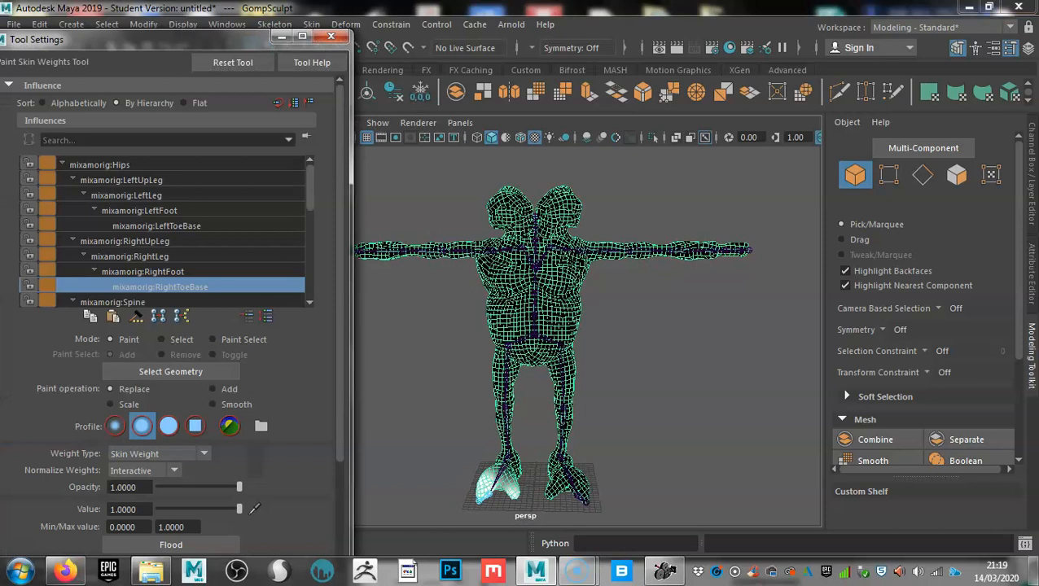
{"action": "mouse_move", "coordinate": [163, 39]}
{"action": "left_mouse_down"}
{"action": "mouse_move", "coordinate": [340, 49]}
{"action": "mouse_move", "coordinate": [163, 46]}
{"action": "left_mouse_up"}
{"action": "scroll", "coordinate": [172, 333], "scroll_direction": "down", "scroll_amount": 3}
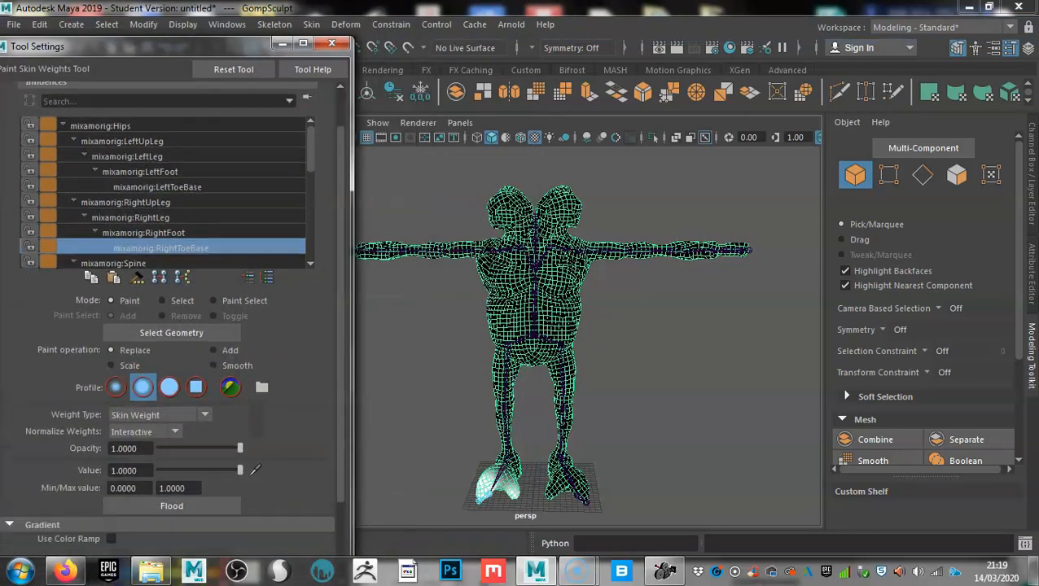
{"action": "left_click_drag", "start_coordinate": [163, 46], "coordinate": [128, 130]}
{"action": "mouse_move", "coordinate": [276, 188]}
{"action": "left_mouse_down"}
{"action": "mouse_move", "coordinate": [276, 210]}
{"action": "mouse_move", "coordinate": [276, 188]}
{"action": "left_mouse_up"}
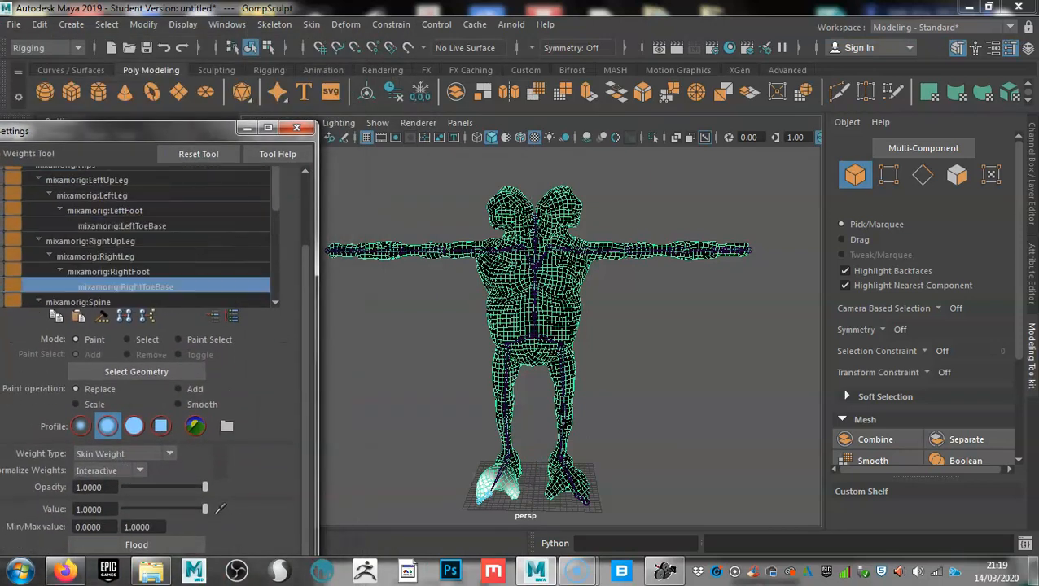
{"action": "scroll", "coordinate": [155, 342], "scroll_direction": "up", "scroll_amount": 3}
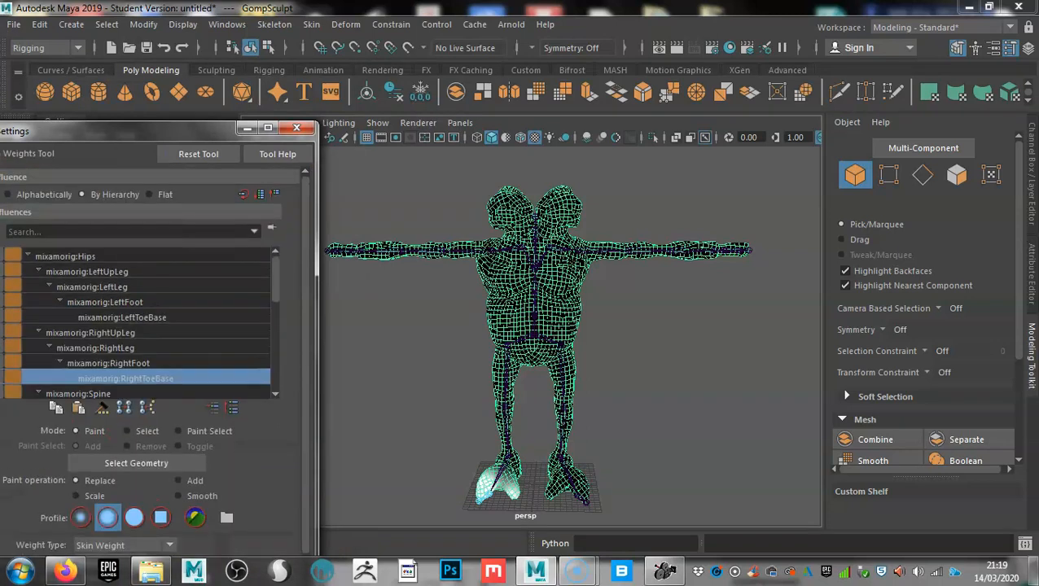
Examine the skin weights of the hips and of each left and right leg joint, from the upper legs to the toe bases
{"action": "left_click", "coordinate": [65, 257]}
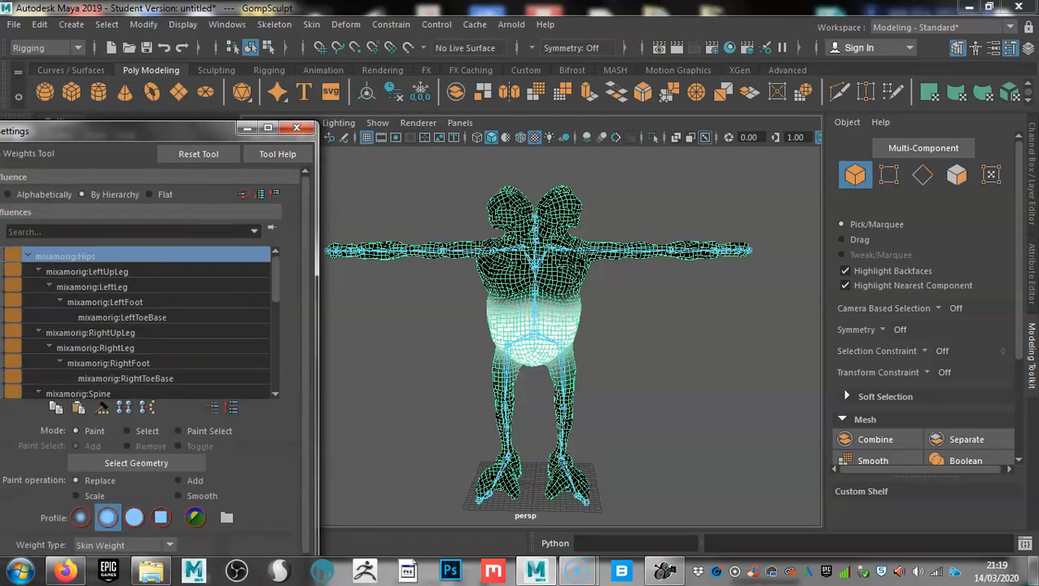
{"action": "left_click", "coordinate": [87, 271]}
{"action": "left_click", "coordinate": [92, 287]}
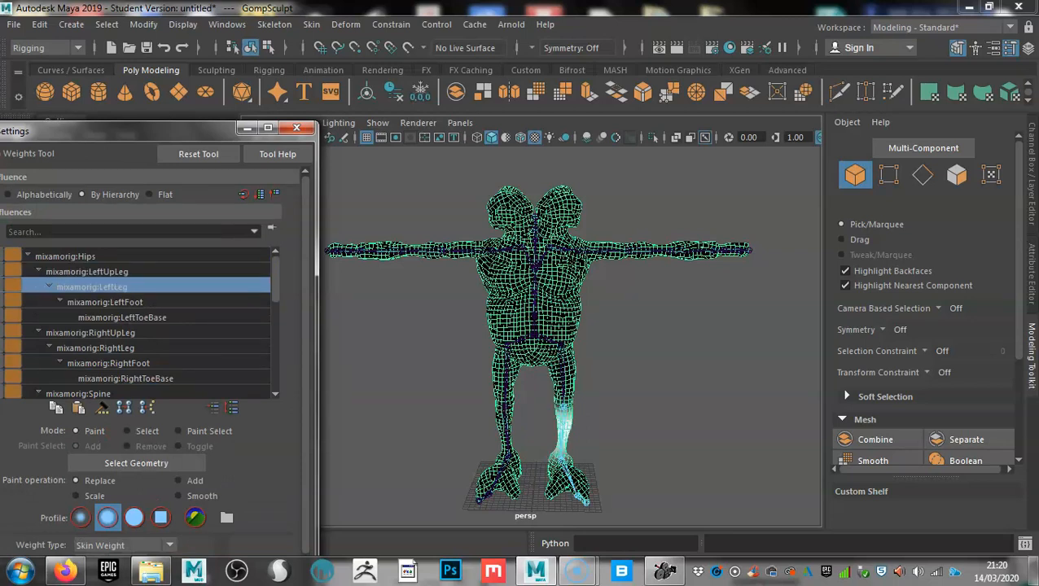
{"action": "left_click", "coordinate": [105, 303]}
{"action": "left_click", "coordinate": [122, 317]}
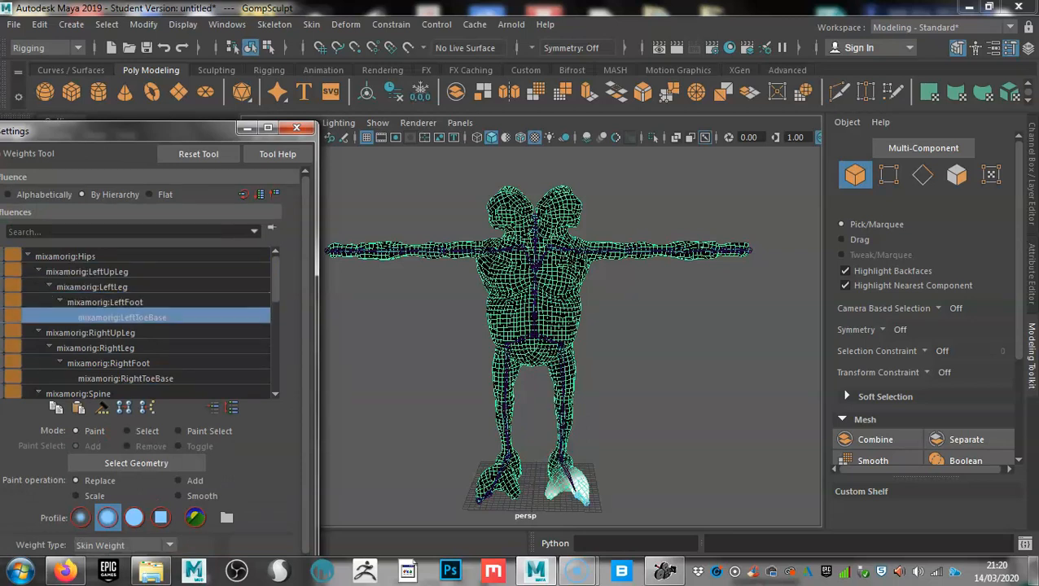
{"action": "left_click", "coordinate": [90, 333]}
{"action": "left_click", "coordinate": [95, 348]}
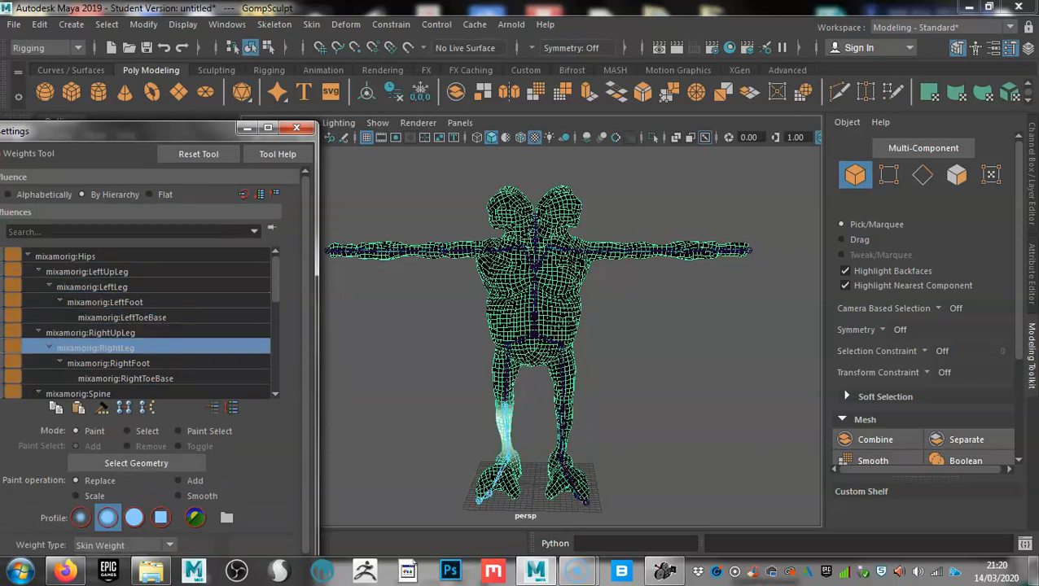
{"action": "left_click", "coordinate": [109, 363]}
{"action": "scroll", "coordinate": [108, 363], "scroll_direction": "down", "scroll_amount": 1}
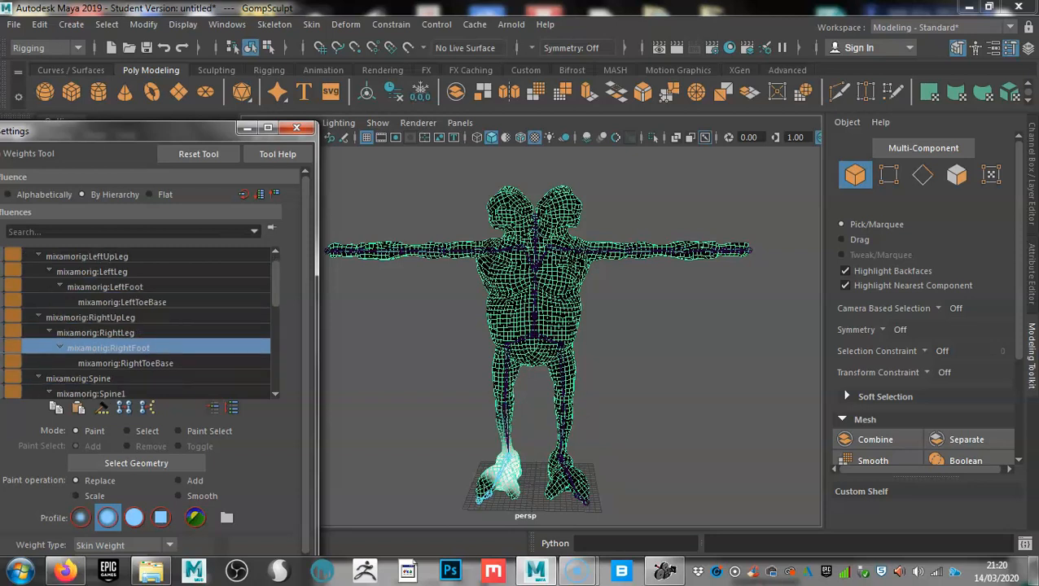
{"action": "left_click", "coordinate": [125, 363]}
Examine the skin weights of the Spine, Spine1 and Spine2 joints
{"action": "scroll", "coordinate": [125, 363], "scroll_direction": "down", "scroll_amount": 2}
{"action": "left_click", "coordinate": [79, 348]}
{"action": "left_click", "coordinate": [91, 363]}
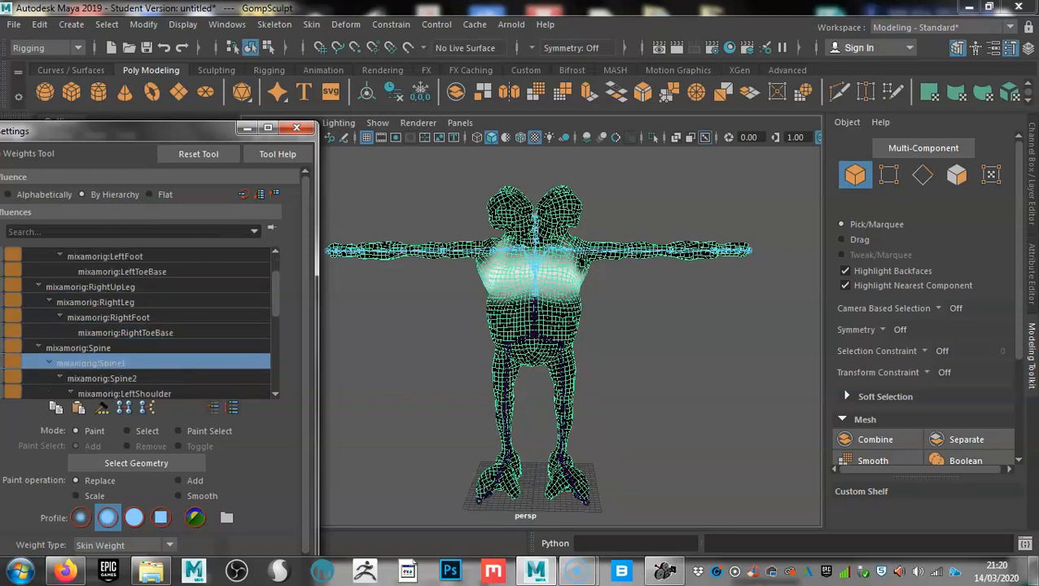
{"action": "left_click", "coordinate": [101, 379]}
{"action": "scroll", "coordinate": [102, 379], "scroll_direction": "down", "scroll_amount": 2}
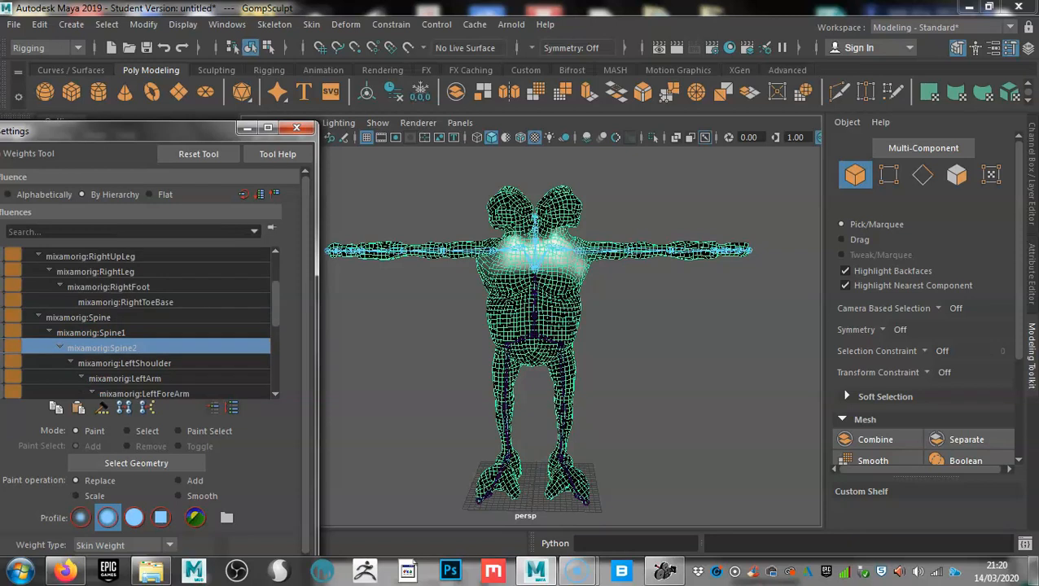
Examine the skin weights down the left arm from the shoulder to the hand, and of the neck joint
{"action": "left_click", "coordinate": [125, 363]}
{"action": "left_click", "coordinate": [124, 363]}
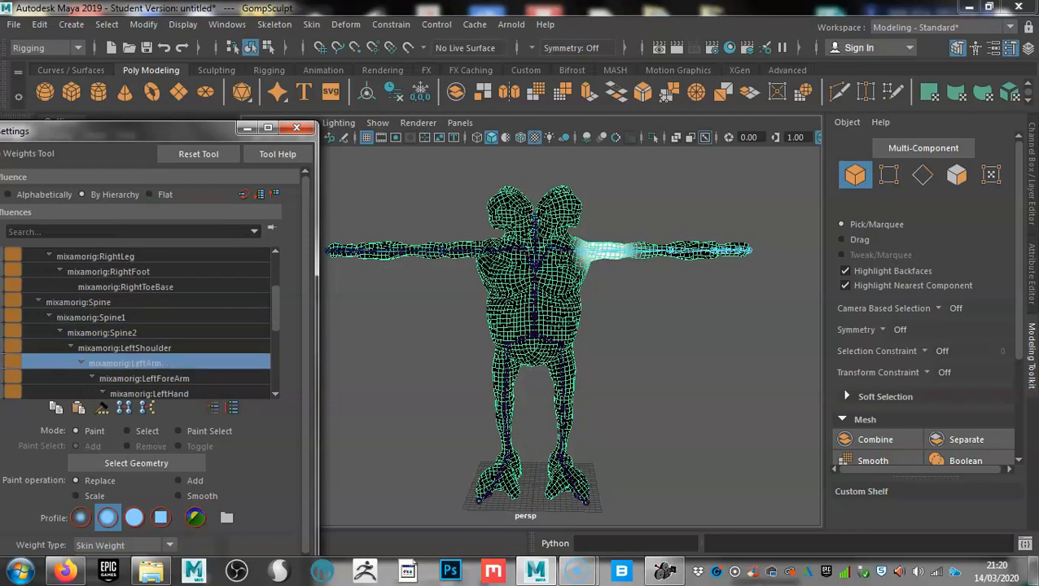
{"action": "scroll", "coordinate": [125, 363], "scroll_direction": "down", "scroll_amount": 1}
{"action": "left_click", "coordinate": [144, 333]}
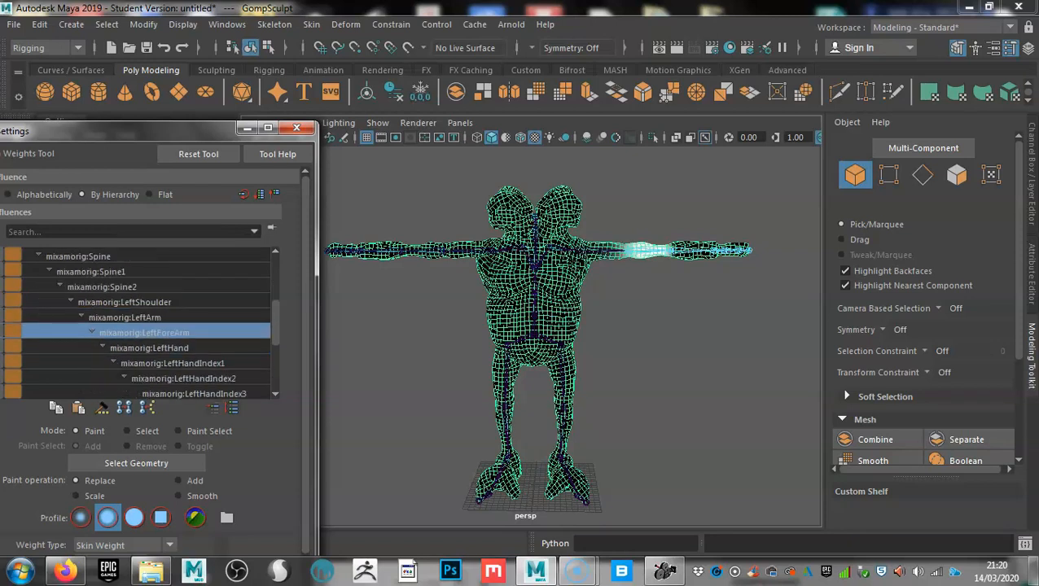
{"action": "left_click", "coordinate": [149, 348]}
{"action": "key", "text": "Down"}
{"action": "key", "text": "Down"}
{"action": "key", "text": "Down"}
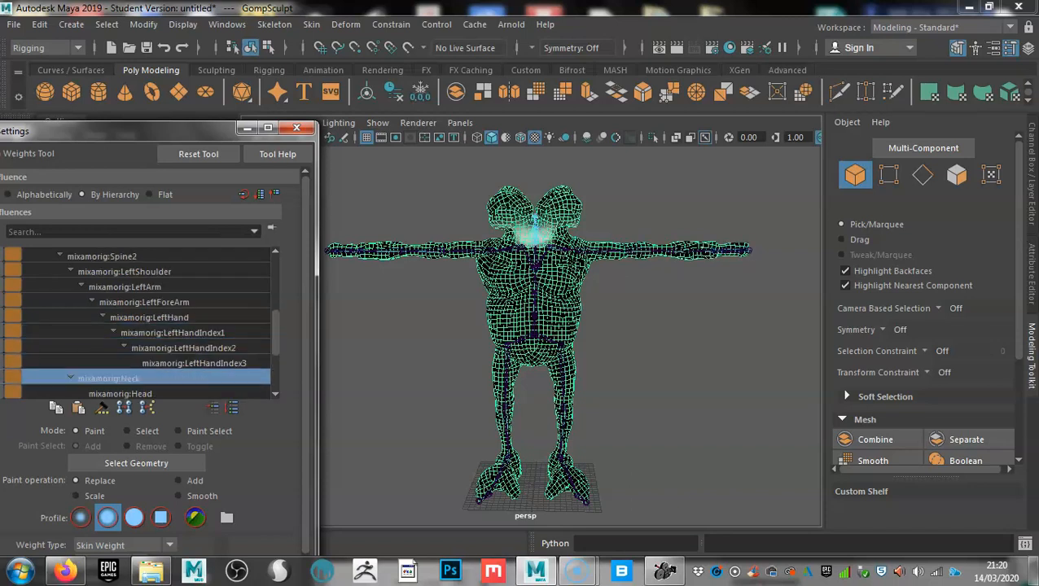
Display the Head joint's skin weights and inspect their spread over the eyes and neck area from several angles
{"action": "scroll", "coordinate": [138, 326], "scroll_direction": "down", "scroll_amount": 1}
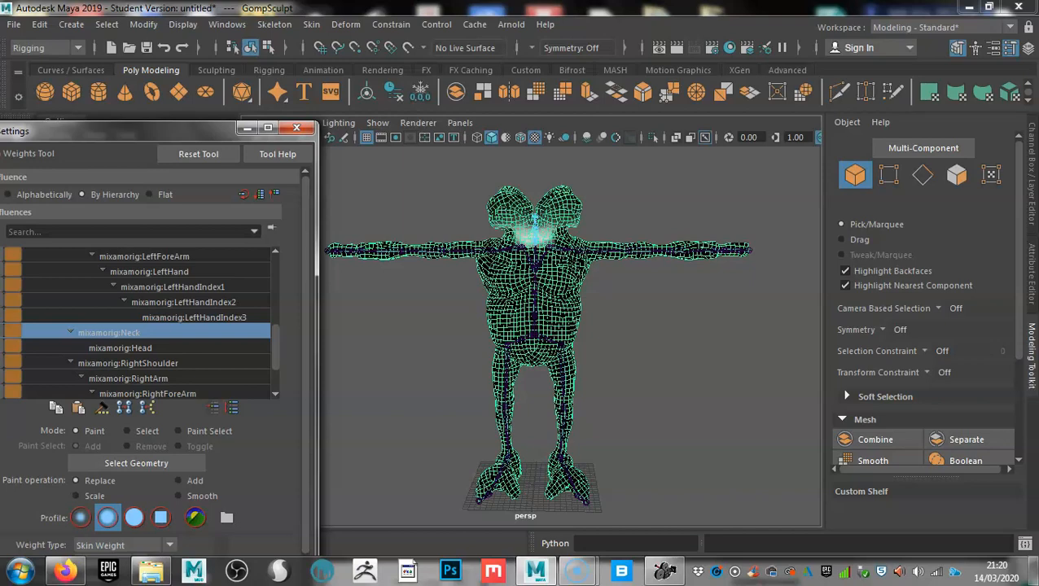
{"action": "key", "text": "Down"}
{"action": "left_click_drag", "start_coordinate": [538, 342], "coordinate": [600, 513], "text": "alt"}
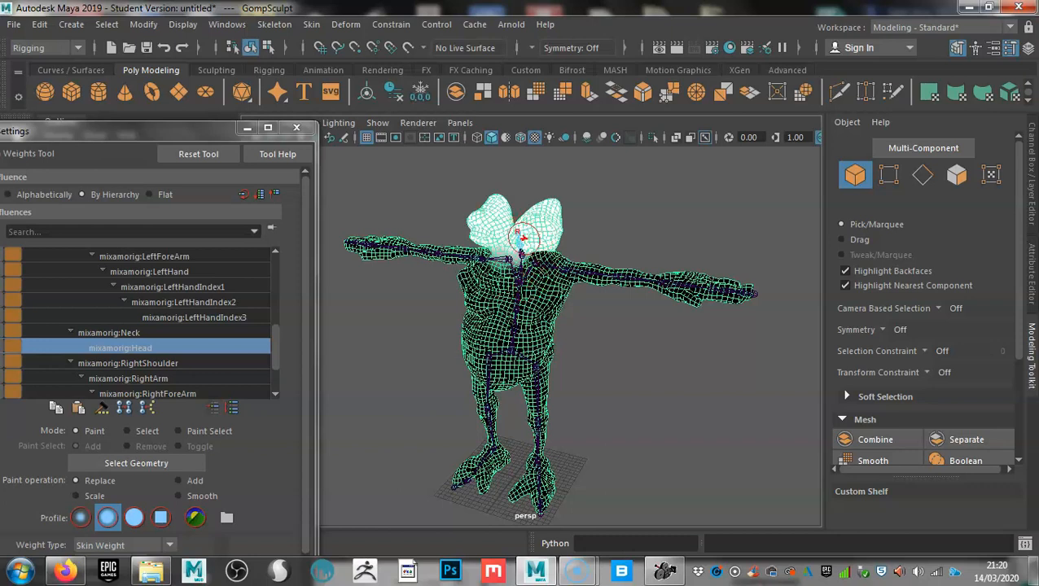
{"action": "scroll", "coordinate": [481, 283], "scroll_direction": "up", "scroll_amount": 2}
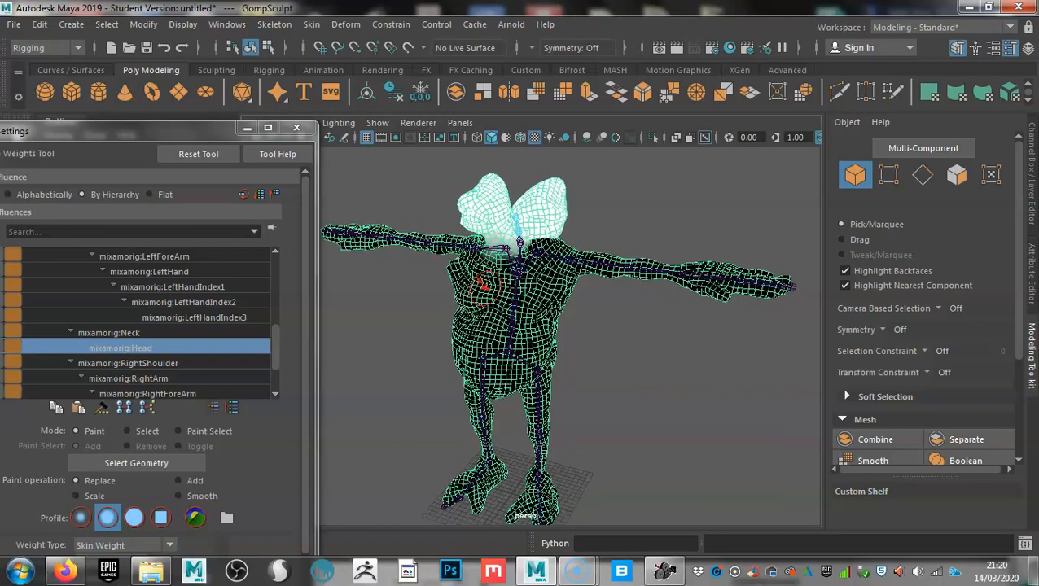
{"action": "scroll", "coordinate": [485, 286], "scroll_direction": "up", "scroll_amount": 3}
{"action": "left_click_drag", "start_coordinate": [484, 286], "coordinate": [549, 265], "text": "alt"}
{"action": "middle_click_drag", "start_coordinate": [549, 266], "coordinate": [535, 322], "text": "alt"}
{"action": "mouse_move", "coordinate": [536, 322]}
{"action": "left_mouse_down", "text": "alt"}
{"action": "mouse_move", "coordinate": [580, 306]}
{"action": "mouse_move", "coordinate": [562, 338]}
{"action": "left_mouse_up", "text": "alt"}
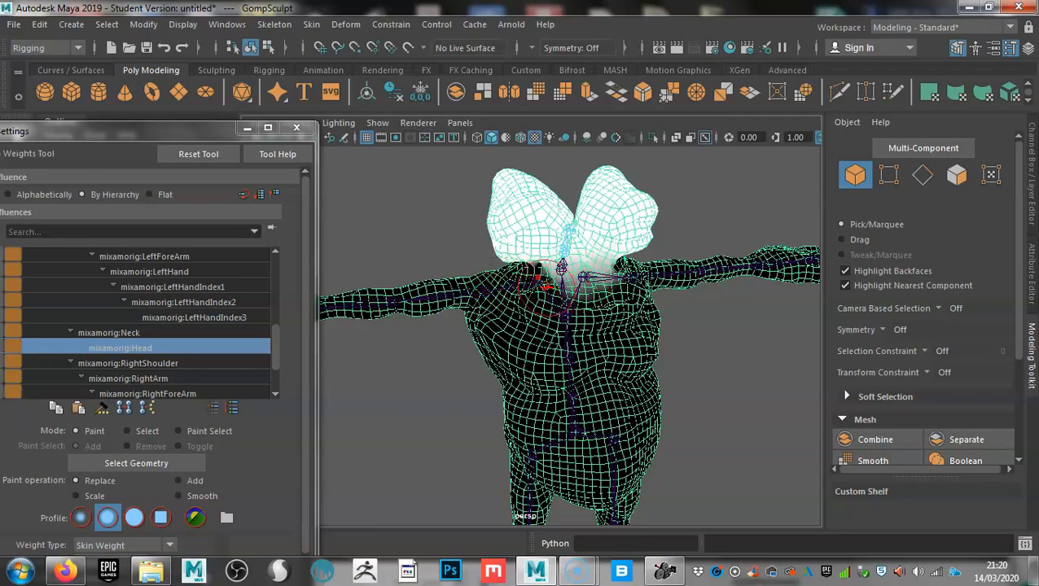
{"action": "mouse_move", "coordinate": [541, 281]}
{"action": "left_mouse_down", "text": "alt"}
{"action": "mouse_move", "coordinate": [510, 232]}
{"action": "mouse_move", "coordinate": [614, 260]}
{"action": "mouse_move", "coordinate": [627, 244]}
{"action": "mouse_move", "coordinate": [607, 236]}
{"action": "mouse_move", "coordinate": [598, 285]}
{"action": "mouse_move", "coordinate": [530, 347]}
{"action": "mouse_move", "coordinate": [498, 326]}
{"action": "mouse_move", "coordinate": [518, 350]}
{"action": "left_mouse_up", "text": "alt"}
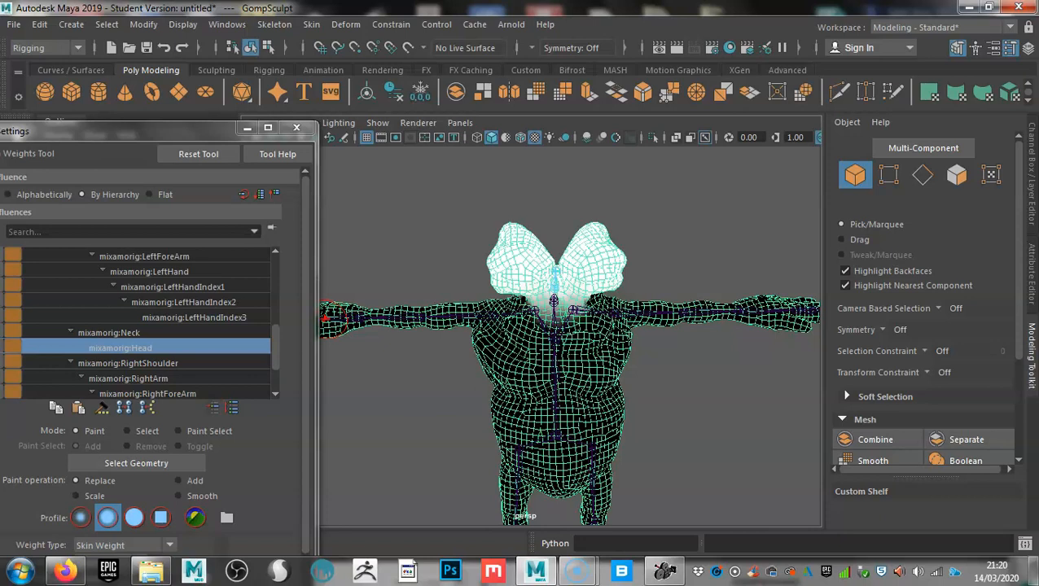
Examine the skin weights of the right shoulder and right arm joints
{"action": "left_click", "coordinate": [128, 363]}
{"action": "left_click", "coordinate": [128, 378]}
{"action": "left_click", "coordinate": [128, 363]}
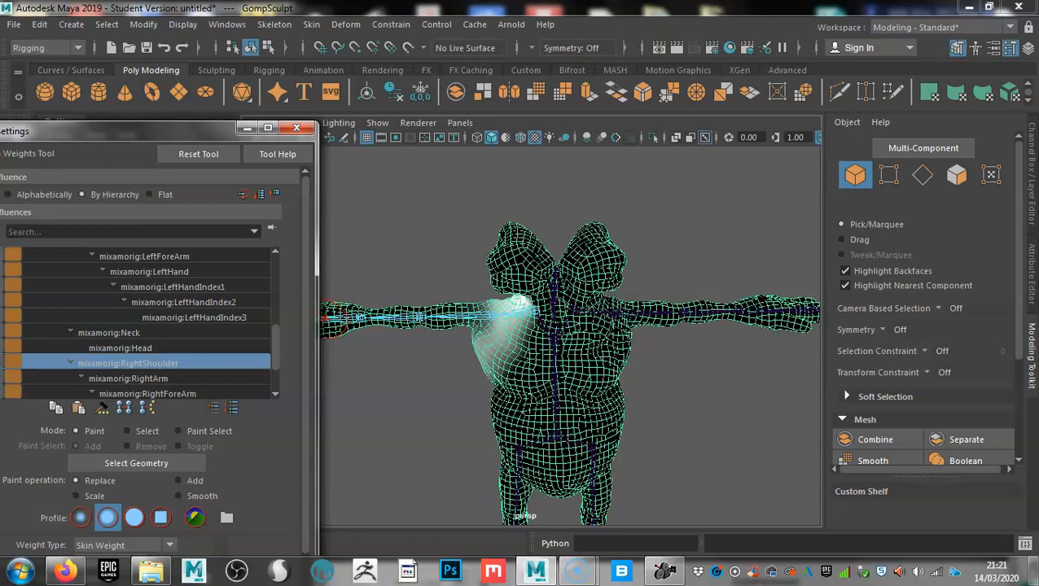
{"action": "scroll", "coordinate": [128, 348], "scroll_direction": "down", "scroll_amount": 3}
{"action": "scroll", "coordinate": [128, 348], "scroll_direction": "up", "scroll_amount": 3}
Return to the Head influence and inspect its weight falloff close up where the neck meets the shoulders
{"action": "left_click", "coordinate": [121, 348]}
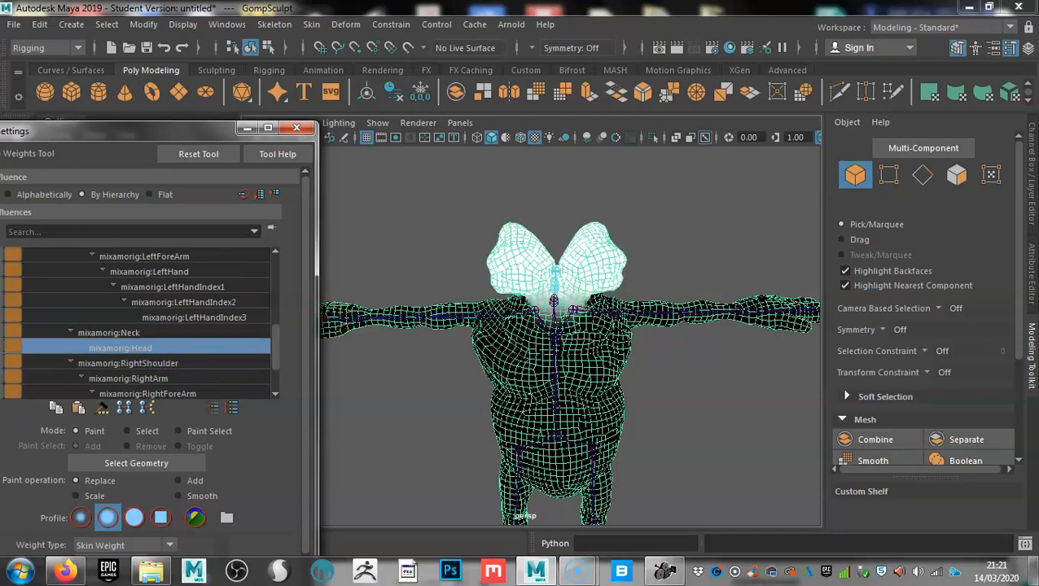
{"action": "left_click_drag", "start_coordinate": [122, 131], "coordinate": [114, 100]}
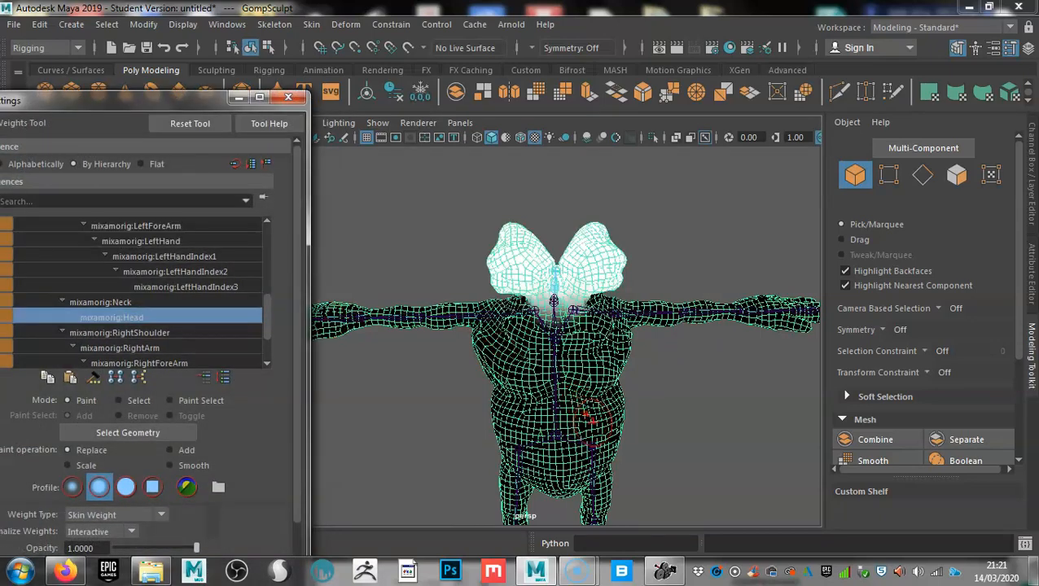
{"action": "scroll", "coordinate": [586, 416], "scroll_direction": "up", "scroll_amount": 6}
{"action": "left_click_drag", "start_coordinate": [651, 371], "coordinate": [615, 496], "text": "alt"}
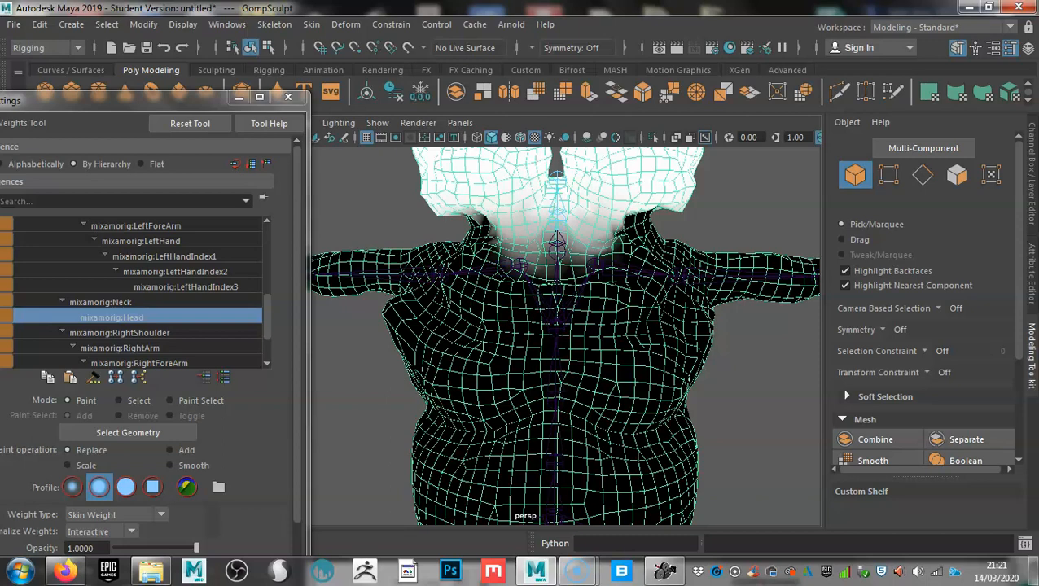
Select the mixamorig:Hips skeleton to compare its joints with the textured face and mouth, and reselect the GompSculpt mesh
{"action": "left_click_drag", "start_coordinate": [163, 100], "coordinate": [842, 401]}
{"action": "left_click", "coordinate": [110, 247]}
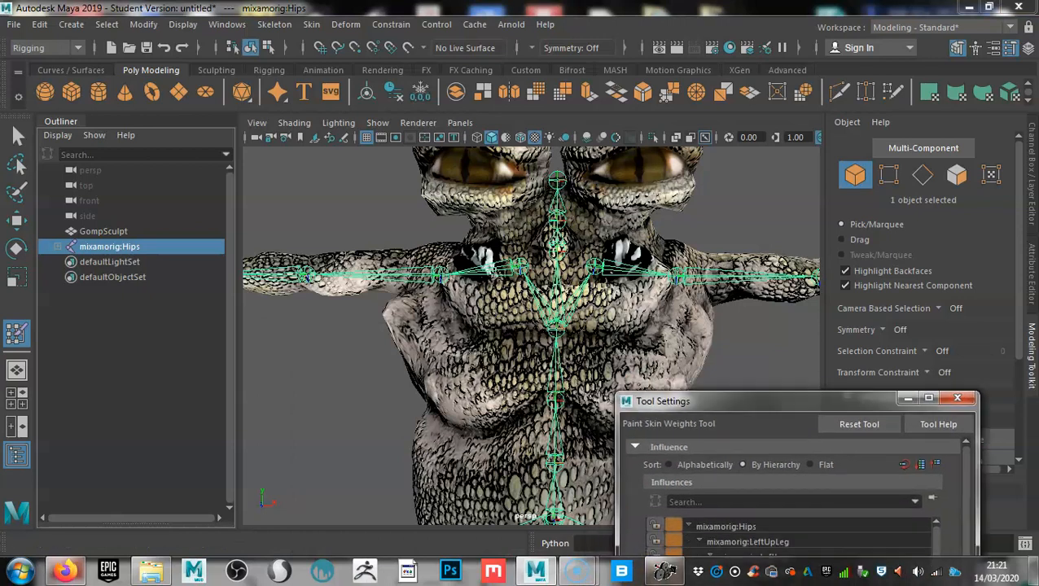
{"action": "left_click", "coordinate": [294, 122]}
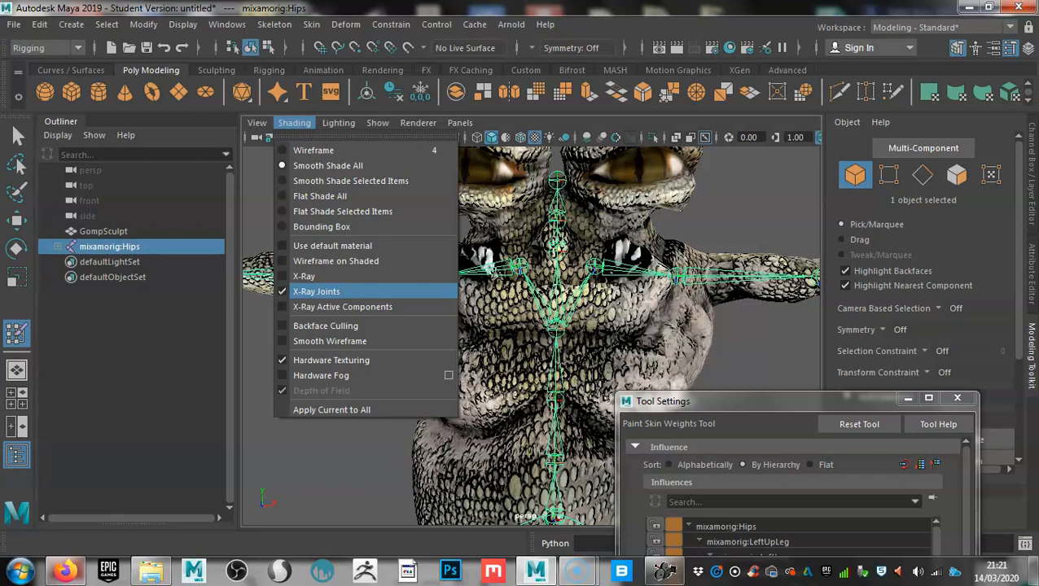
{"action": "left_click", "coordinate": [782, 401]}
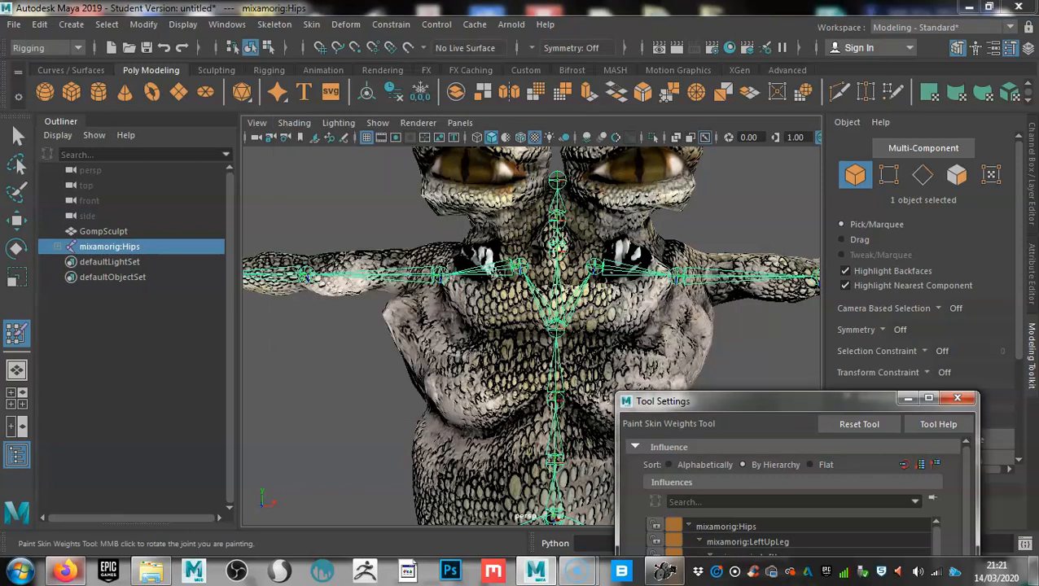
{"action": "left_click_drag", "start_coordinate": [782, 402], "coordinate": [232, 320]}
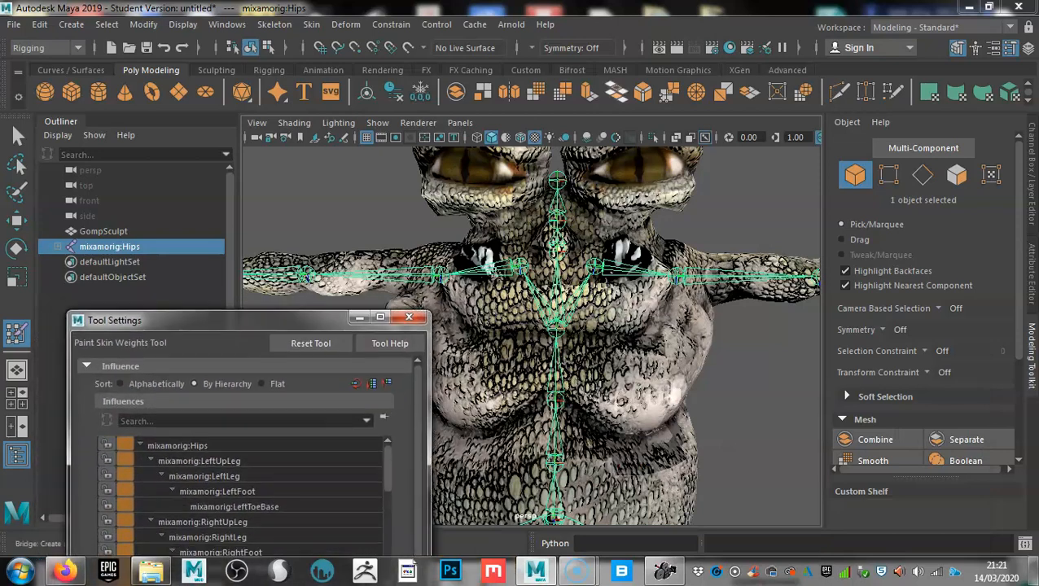
{"action": "left_click_drag", "start_coordinate": [675, 395], "coordinate": [587, 468], "text": "alt"}
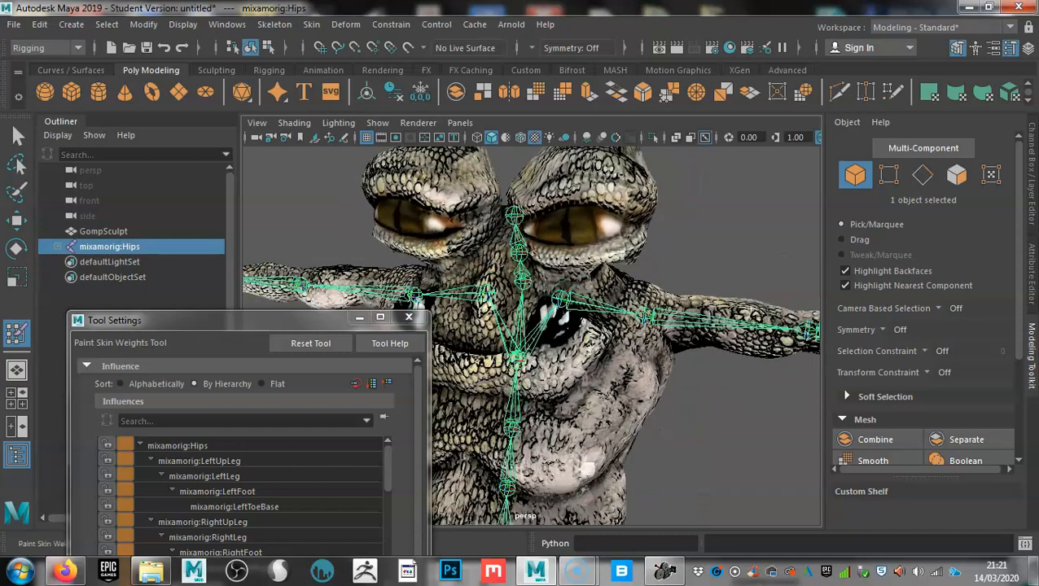
{"action": "left_click", "coordinate": [103, 231]}
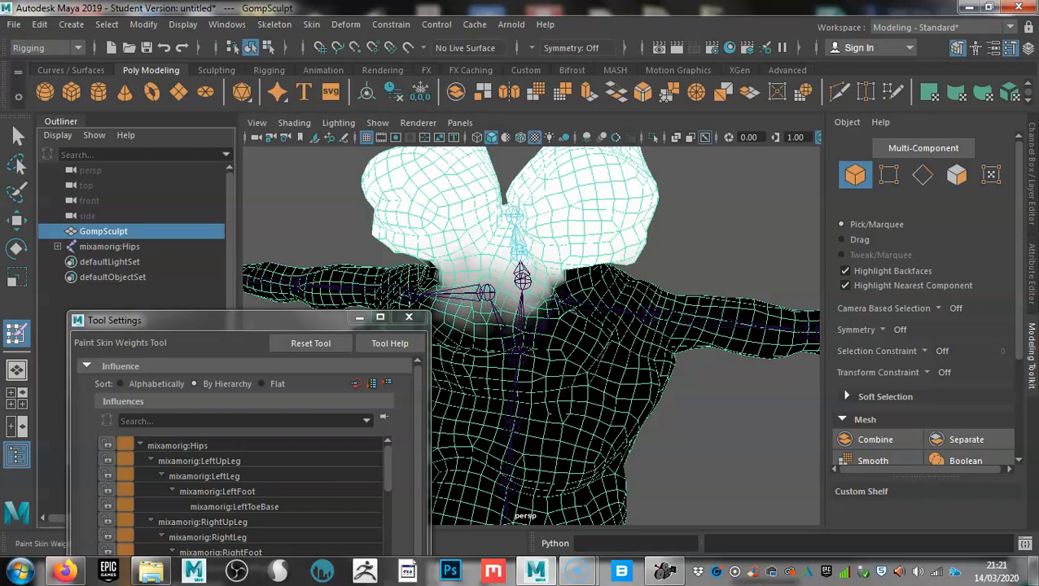
Dock the Paint Skin Weights settings beside the Outliner and inspect the Head weights around the neck and shoulders
{"action": "left_click_drag", "start_coordinate": [196, 320], "coordinate": [136, 119]}
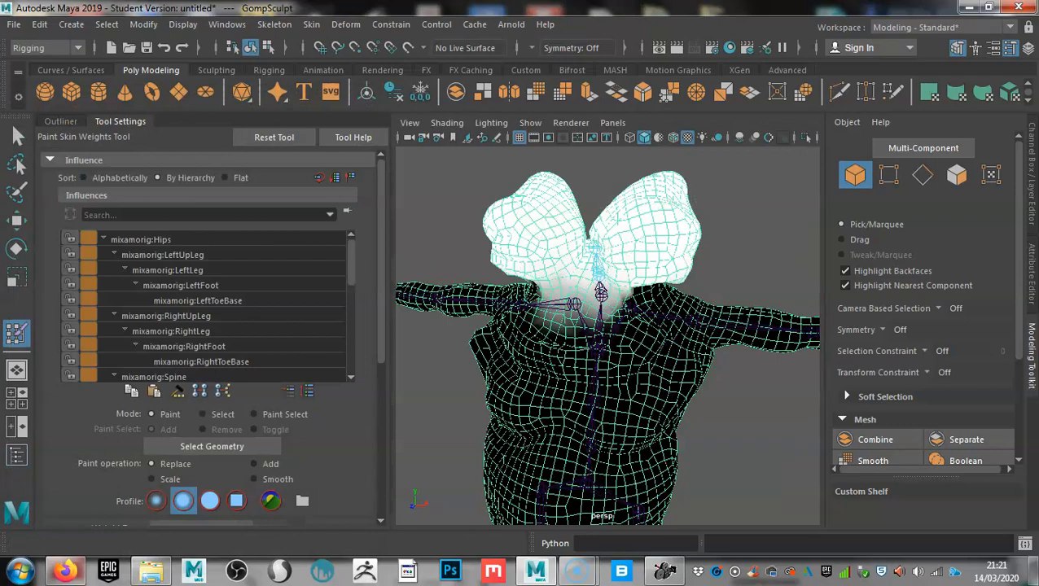
{"action": "scroll", "coordinate": [658, 341], "scroll_direction": "up", "scroll_amount": 5}
{"action": "scroll", "coordinate": [643, 336], "scroll_direction": "down", "scroll_amount": 5}
{"action": "middle_click_drag", "start_coordinate": [631, 328], "coordinate": [644, 350], "text": "alt"}
{"action": "mouse_move", "coordinate": [643, 350]}
{"action": "left_mouse_down", "text": "alt"}
{"action": "mouse_move", "coordinate": [576, 342]}
{"action": "mouse_move", "coordinate": [675, 348]}
{"action": "left_mouse_up", "text": "alt"}
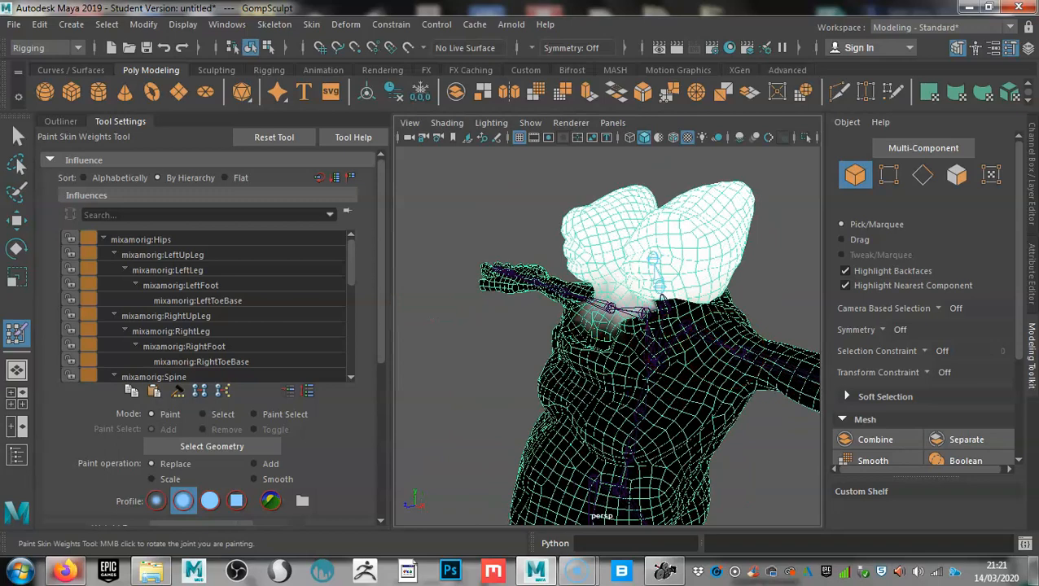
{"action": "mouse_move", "coordinate": [647, 318]}
{"action": "left_mouse_down", "text": "alt"}
{"action": "mouse_move", "coordinate": [626, 305]}
{"action": "mouse_move", "coordinate": [586, 236]}
{"action": "mouse_move", "coordinate": [528, 262]}
{"action": "mouse_move", "coordinate": [807, 352]}
{"action": "mouse_move", "coordinate": [651, 314]}
{"action": "left_mouse_up", "text": "alt"}
{"action": "middle_click_drag", "start_coordinate": [652, 313], "coordinate": [598, 331], "text": "alt"}
{"action": "left_click_drag", "start_coordinate": [598, 331], "coordinate": [654, 324], "text": "alt"}
{"action": "middle_click_drag", "start_coordinate": [654, 324], "coordinate": [625, 350], "text": "alt"}
{"action": "right_click_drag", "start_coordinate": [624, 347], "coordinate": [652, 326], "text": "alt"}
{"action": "left_click_drag", "start_coordinate": [653, 326], "coordinate": [623, 374], "text": "alt"}
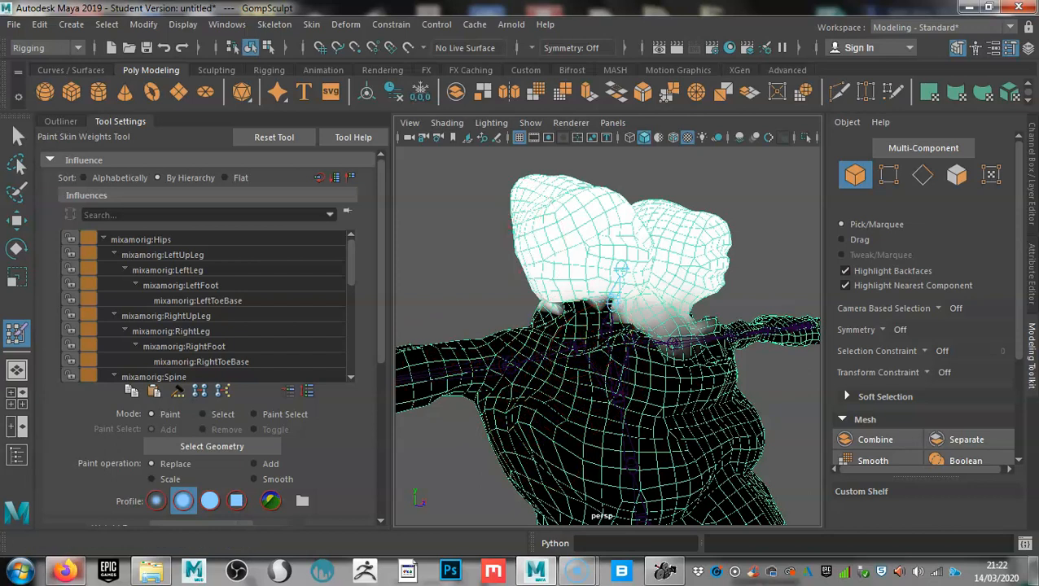
Lower the brush opacity to 0.0291 and paint soft Head weight onto the neck area beneath the eyes
{"action": "scroll", "coordinate": [208, 309], "scroll_direction": "down", "scroll_amount": 1}
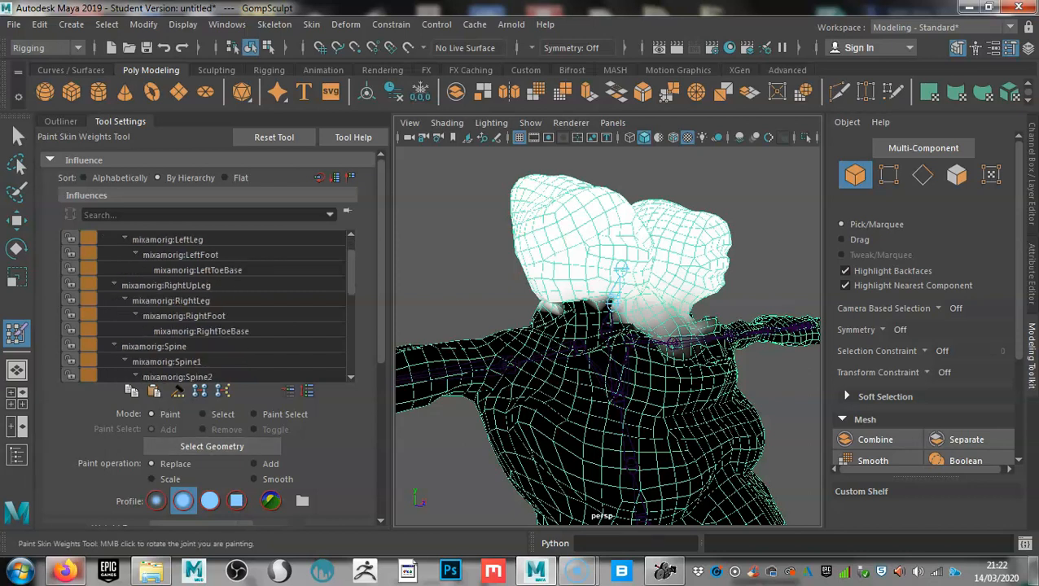
{"action": "scroll", "coordinate": [212, 334], "scroll_direction": "down", "scroll_amount": 4}
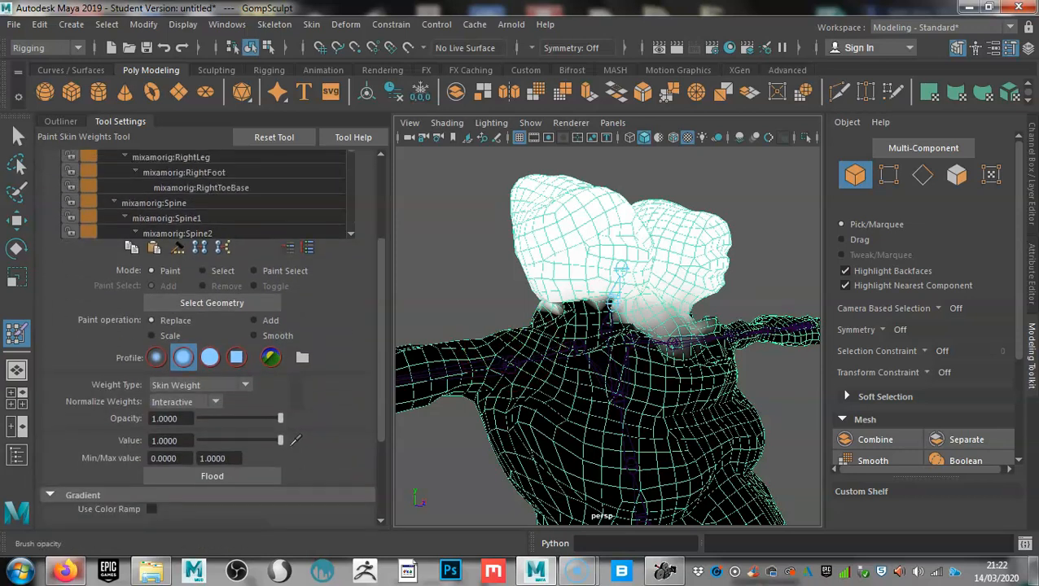
{"action": "left_click_drag", "start_coordinate": [280, 418], "coordinate": [203, 419]}
{"action": "mouse_move", "coordinate": [574, 311]}
{"action": "left_mouse_down"}
{"action": "mouse_move", "coordinate": [562, 321]}
{"action": "mouse_move", "coordinate": [590, 321]}
{"action": "mouse_move", "coordinate": [605, 301]}
{"action": "mouse_move", "coordinate": [636, 347]}
{"action": "mouse_move", "coordinate": [628, 356]}
{"action": "left_mouse_up"}
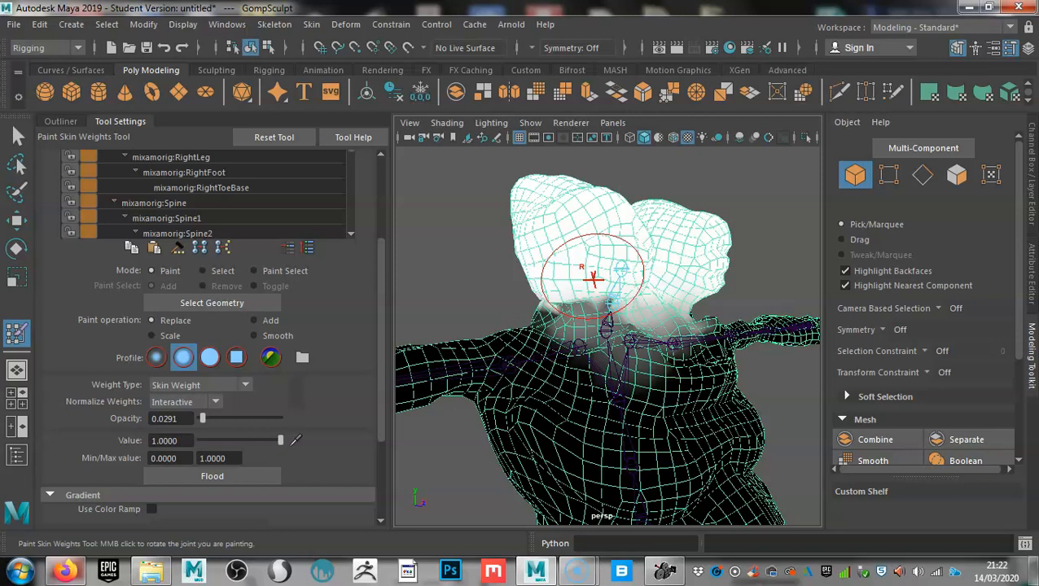
{"action": "mouse_move", "coordinate": [674, 309]}
{"action": "left_mouse_down"}
{"action": "mouse_move", "coordinate": [602, 301]}
{"action": "mouse_move", "coordinate": [611, 302]}
{"action": "mouse_move", "coordinate": [572, 345]}
{"action": "mouse_move", "coordinate": [624, 271]}
{"action": "mouse_move", "coordinate": [618, 315]}
{"action": "left_mouse_up"}
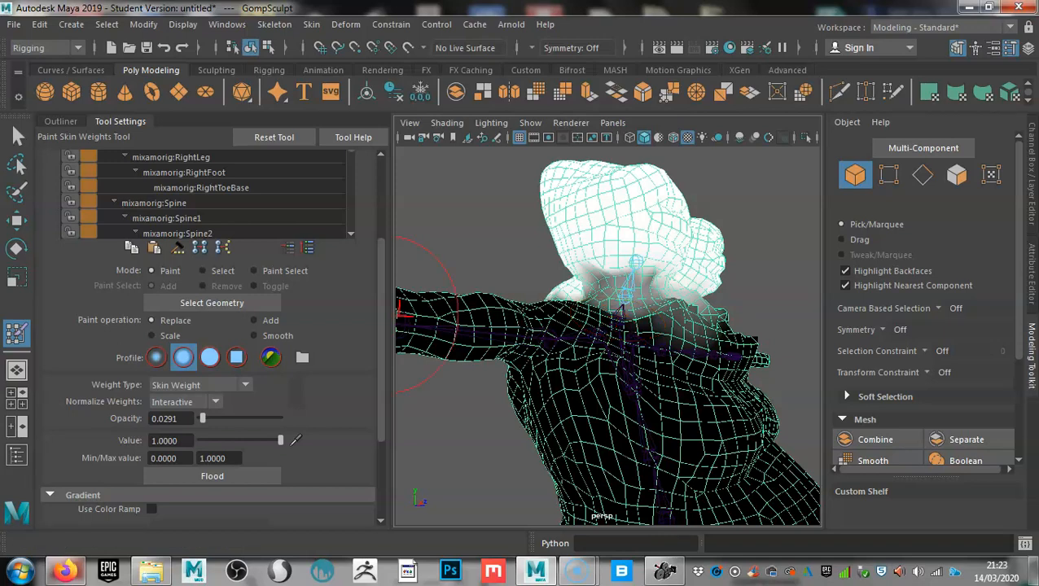
Raise the brush opacity to 1.0, paint full Head weight over the neck, and locate mixamorig:Head in the influence list
{"action": "left_click_drag", "start_coordinate": [202, 418], "coordinate": [280, 419]}
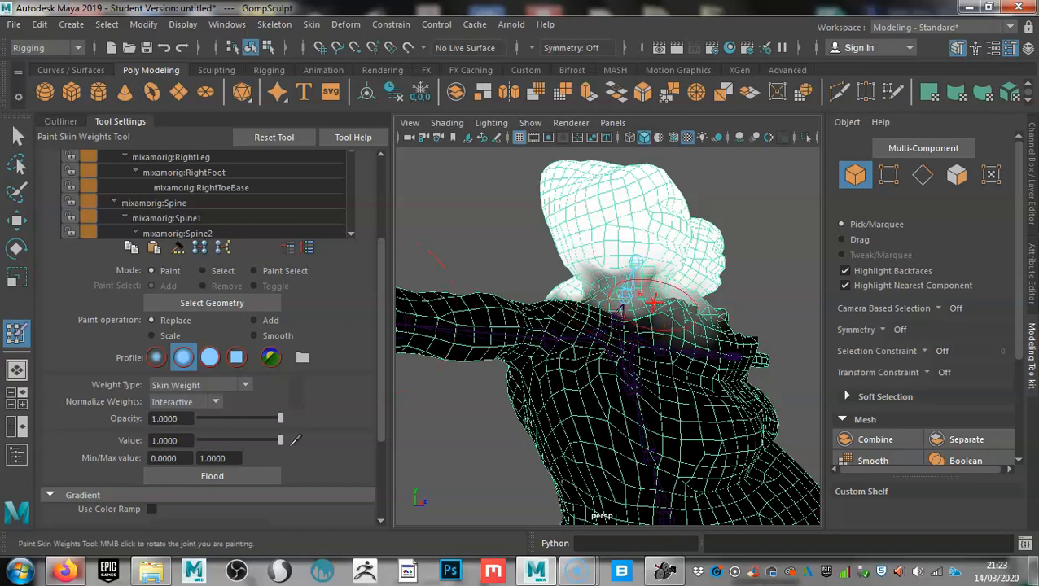
{"action": "left_click_drag", "start_coordinate": [556, 214], "coordinate": [538, 250], "text": "alt"}
{"action": "scroll", "coordinate": [536, 240], "scroll_direction": "up", "scroll_amount": 5}
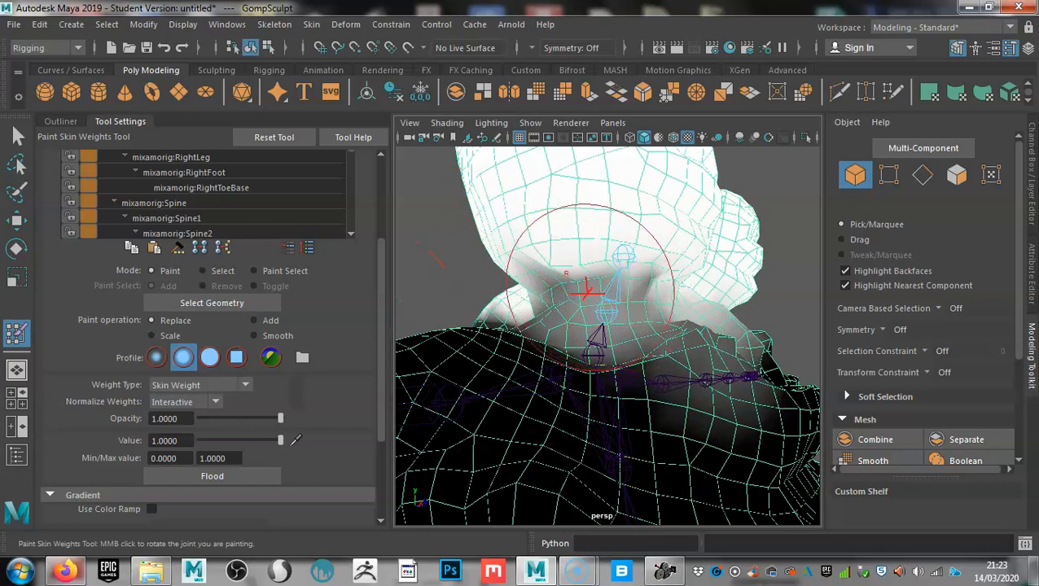
{"action": "left_click", "coordinate": [631, 273]}
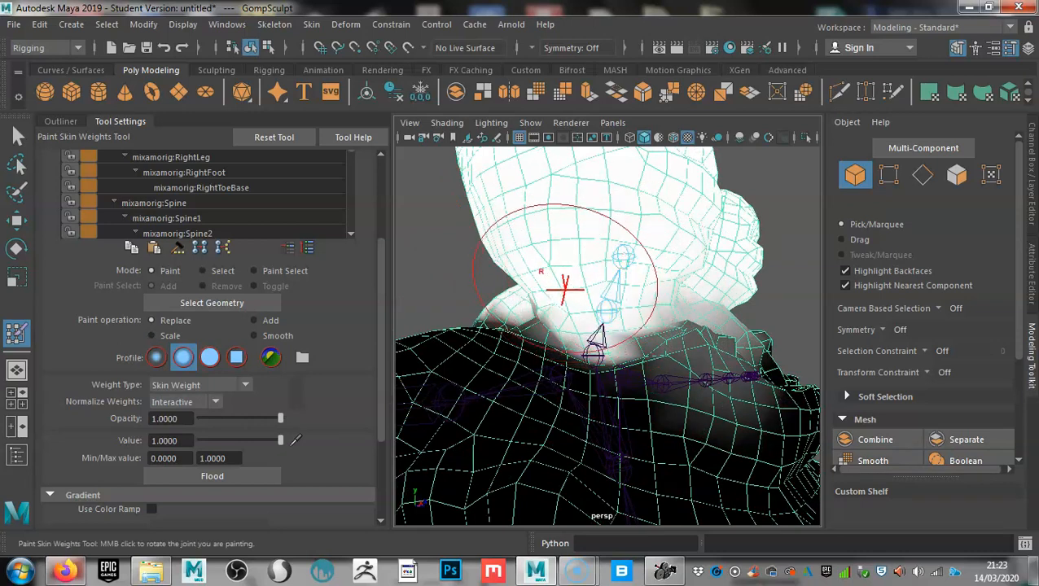
{"action": "scroll", "coordinate": [216, 195], "scroll_direction": "up", "scroll_amount": 1}
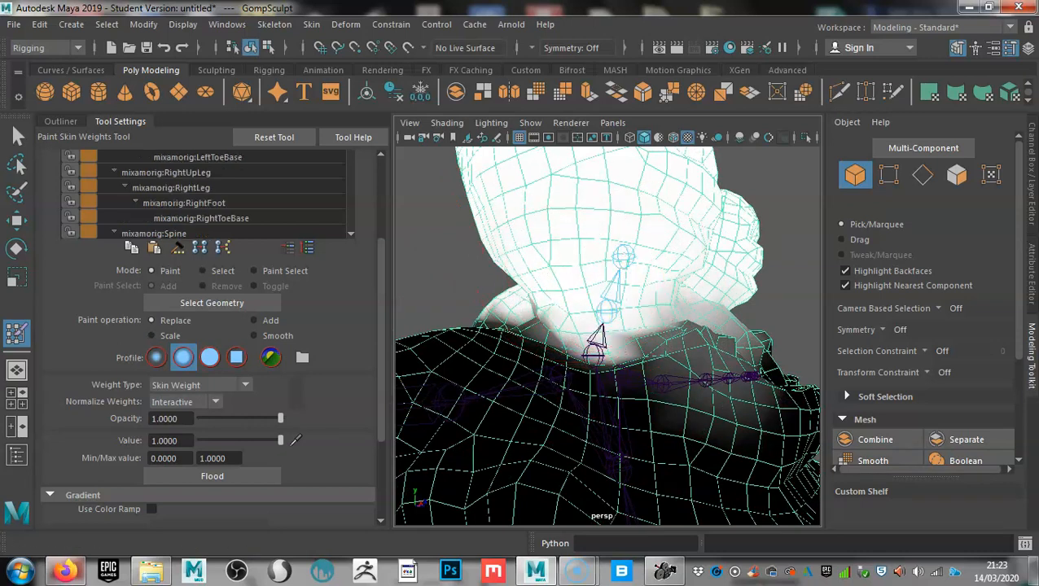
{"action": "scroll", "coordinate": [208, 326], "scroll_direction": "up", "scroll_amount": 4}
{"action": "left_click_drag", "start_coordinate": [351, 260], "coordinate": [351, 327]}
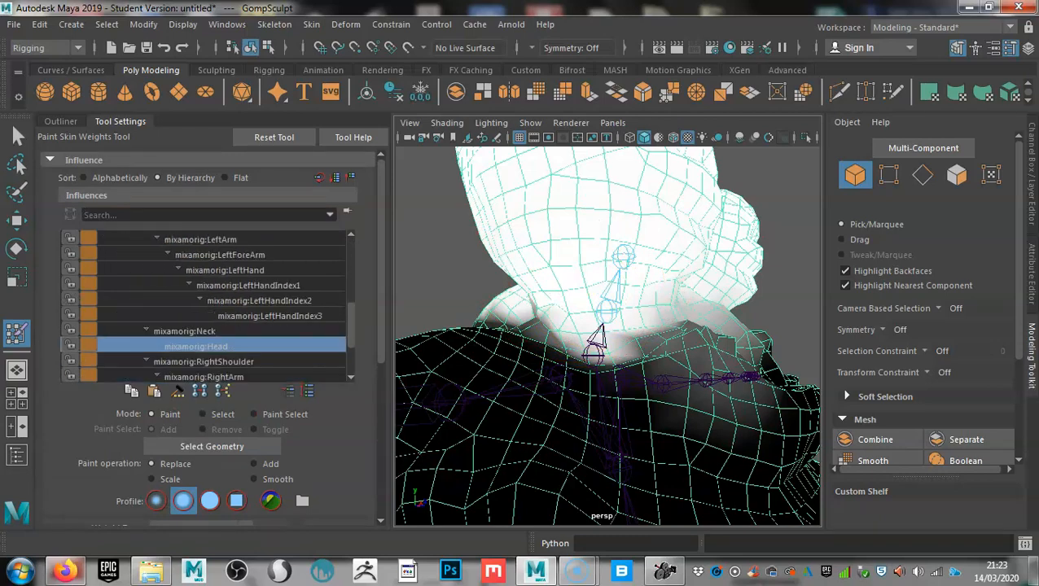
Paint Head weight over the upper mouth and neck, and smooth its falloff across the shoulders, chest and upper back
{"action": "mouse_move", "coordinate": [536, 302]}
{"action": "left_mouse_down", "text": "alt"}
{"action": "mouse_move", "coordinate": [615, 353]}
{"action": "mouse_move", "coordinate": [593, 299]}
{"action": "left_mouse_up", "text": "alt"}
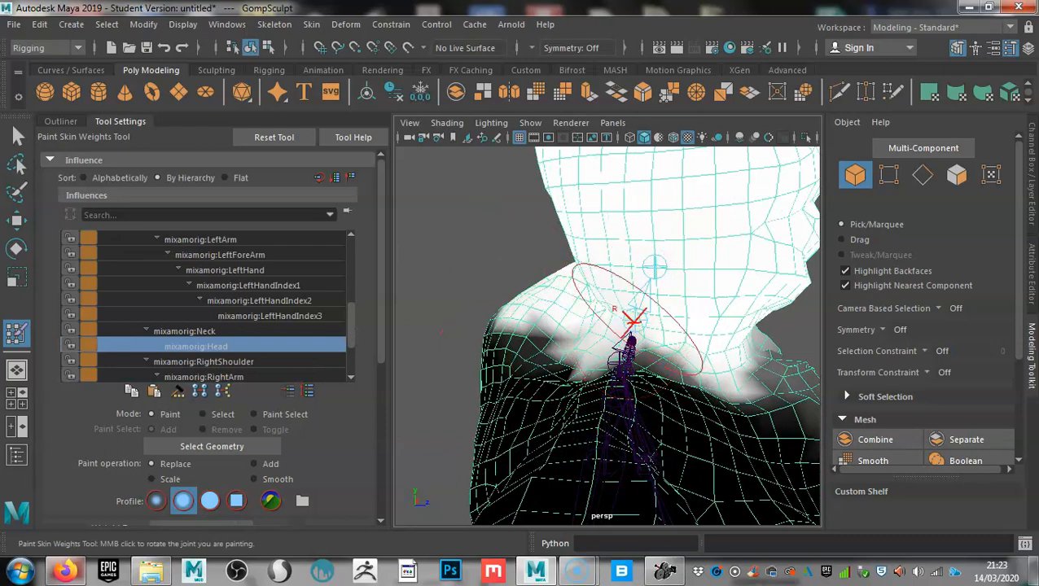
{"action": "mouse_move", "coordinate": [643, 328]}
{"action": "left_mouse_down", "text": "alt"}
{"action": "mouse_move", "coordinate": [514, 348]}
{"action": "mouse_move", "coordinate": [585, 329]}
{"action": "mouse_move", "coordinate": [538, 343]}
{"action": "left_mouse_up", "text": "alt"}
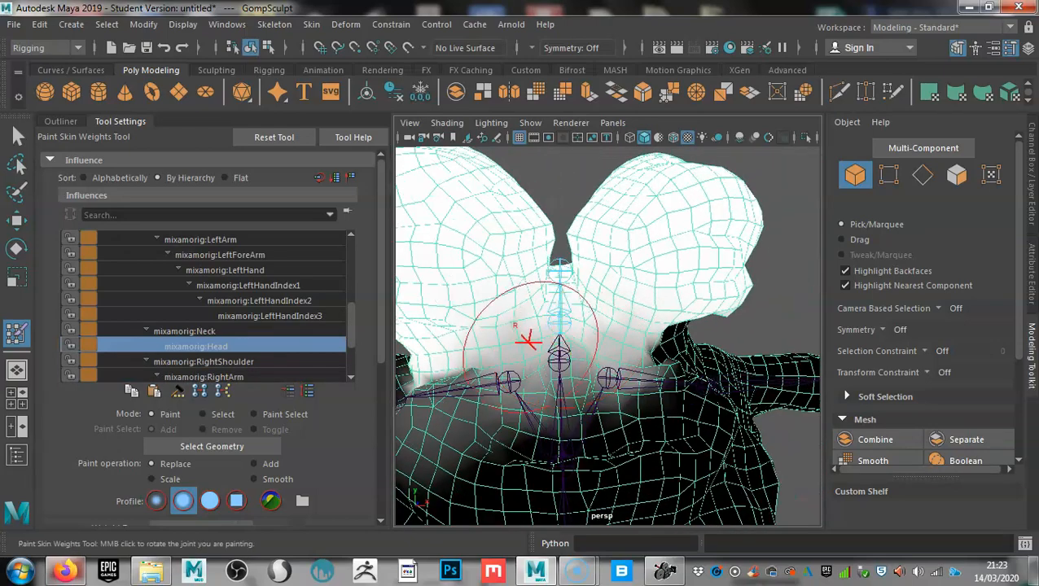
{"action": "mouse_move", "coordinate": [623, 343]}
{"action": "left_mouse_down", "text": "alt"}
{"action": "mouse_move", "coordinate": [631, 348]}
{"action": "mouse_move", "coordinate": [569, 352]}
{"action": "mouse_move", "coordinate": [616, 359]}
{"action": "mouse_move", "coordinate": [547, 343]}
{"action": "mouse_move", "coordinate": [592, 341]}
{"action": "mouse_move", "coordinate": [596, 301]}
{"action": "mouse_move", "coordinate": [583, 305]}
{"action": "mouse_move", "coordinate": [645, 325]}
{"action": "mouse_move", "coordinate": [689, 322]}
{"action": "mouse_move", "coordinate": [660, 341]}
{"action": "left_mouse_up", "text": "alt"}
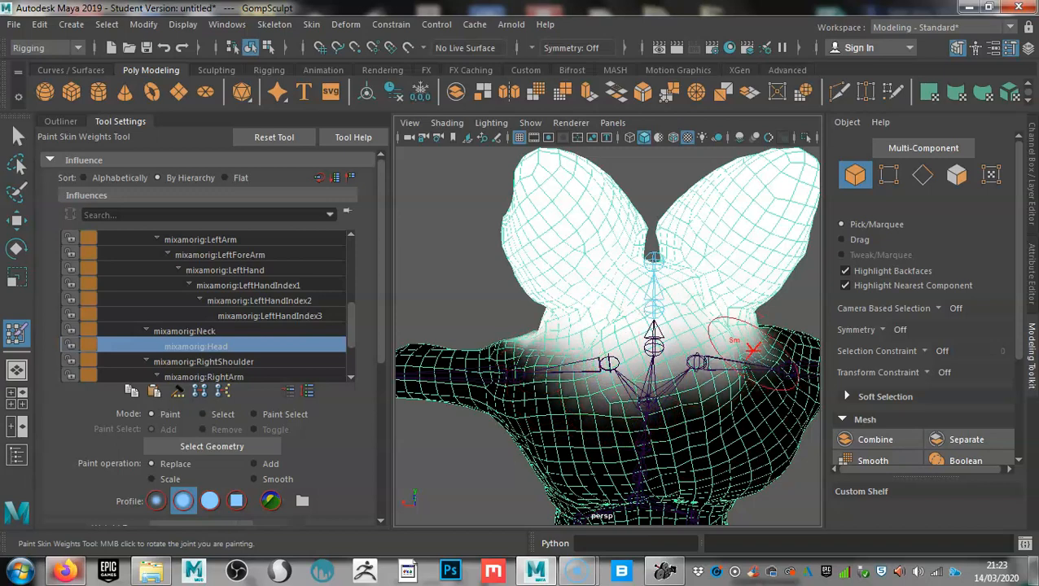
{"action": "left_click_drag", "start_coordinate": [717, 373], "coordinate": [598, 417], "text": "alt"}
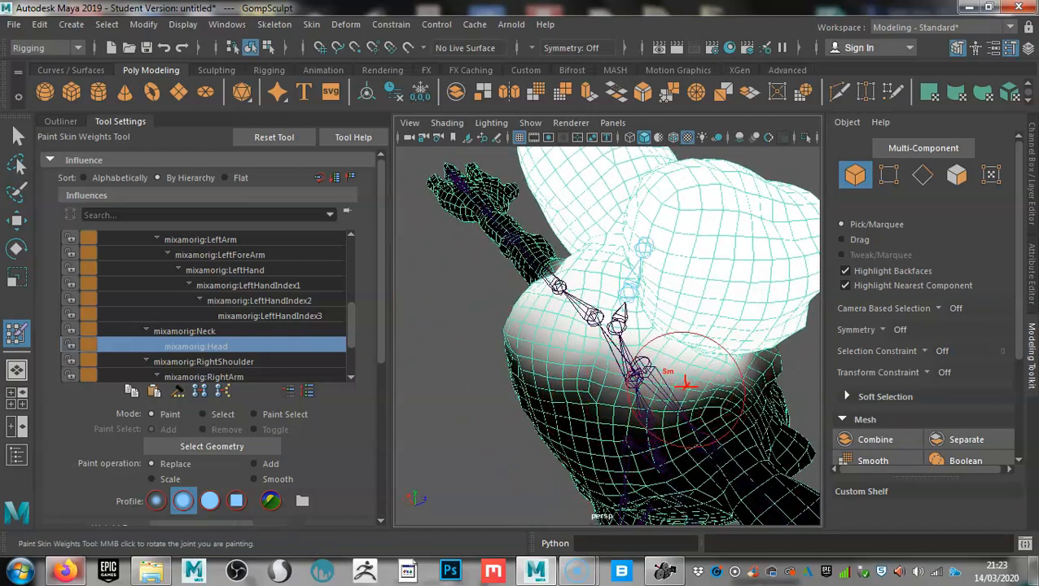
{"action": "left_click_drag", "start_coordinate": [757, 399], "coordinate": [627, 366], "text": "alt"}
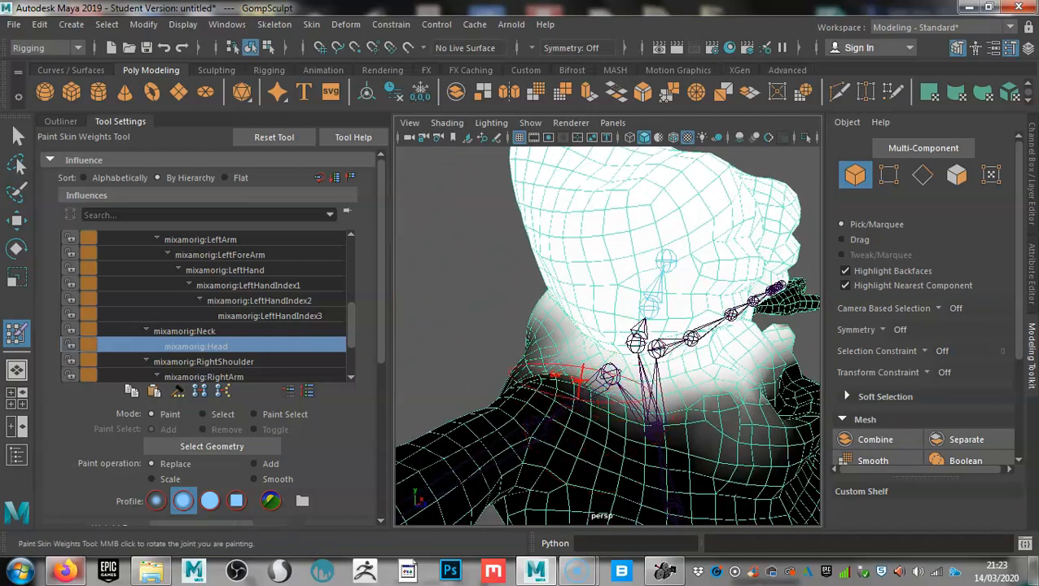
{"action": "left_click_drag", "start_coordinate": [702, 389], "coordinate": [631, 440], "text": "alt"}
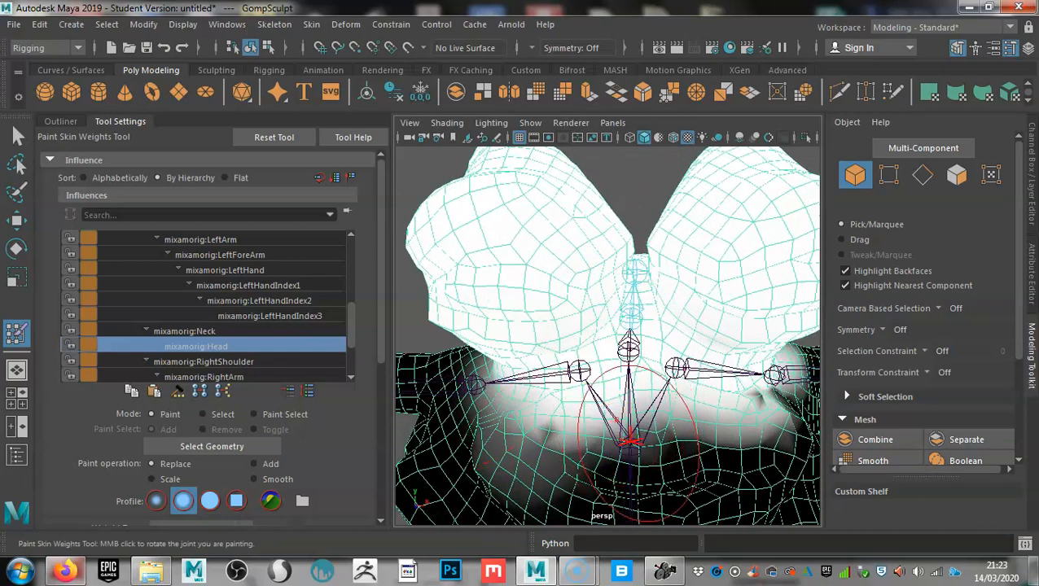
{"action": "left_click_drag", "start_coordinate": [695, 394], "coordinate": [695, 429], "text": "alt"}
{"action": "mouse_move", "coordinate": [529, 366]}
{"action": "left_mouse_down"}
{"action": "mouse_move", "coordinate": [676, 364]}
{"action": "mouse_move", "coordinate": [688, 383]}
{"action": "mouse_move", "coordinate": [643, 370]}
{"action": "mouse_move", "coordinate": [623, 389]}
{"action": "mouse_move", "coordinate": [664, 330]}
{"action": "left_mouse_up"}
{"action": "left_click_drag", "start_coordinate": [664, 330], "coordinate": [609, 358], "text": "alt"}
Stop painting weights and switch the creature from textured to plain shaded display to compare the joints with the mouth
{"action": "left_click", "coordinate": [18, 136]}
{"action": "scroll", "coordinate": [607, 334], "scroll_direction": "up", "scroll_amount": 5}
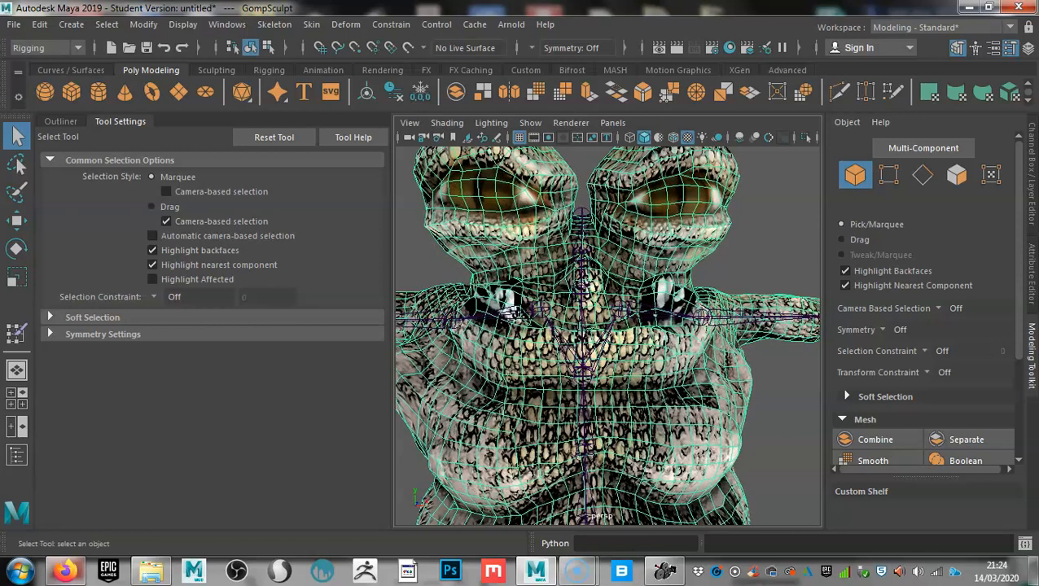
{"action": "left_click_drag", "start_coordinate": [607, 334], "coordinate": [608, 350], "text": "alt"}
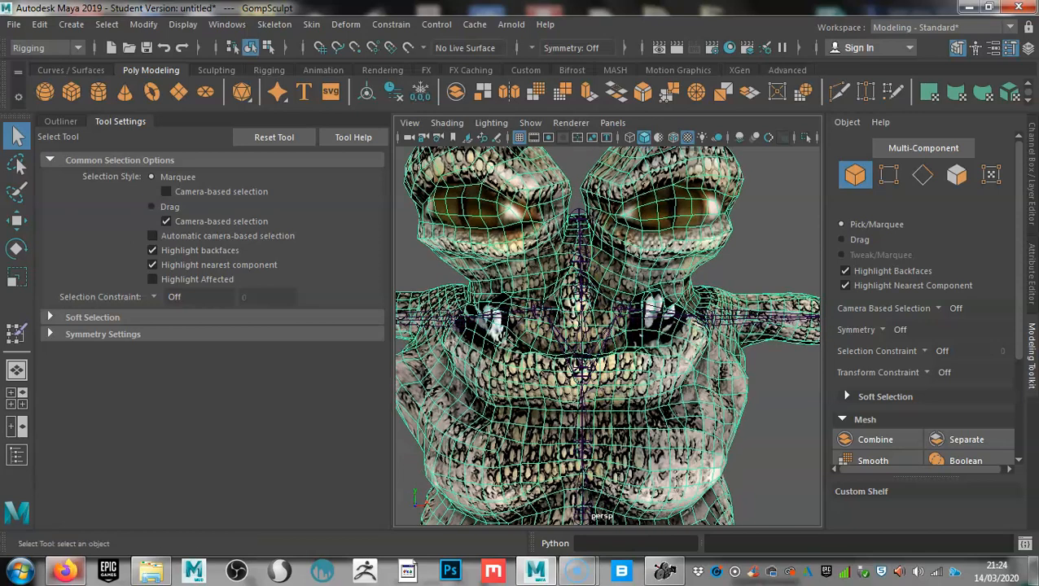
{"action": "key", "text": "6"}
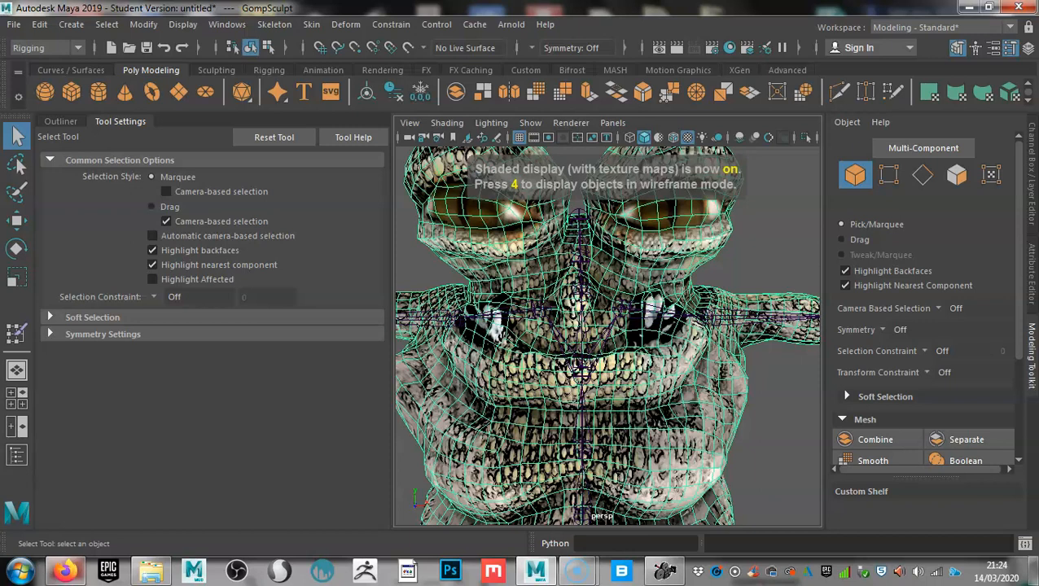
{"action": "key", "text": "5"}
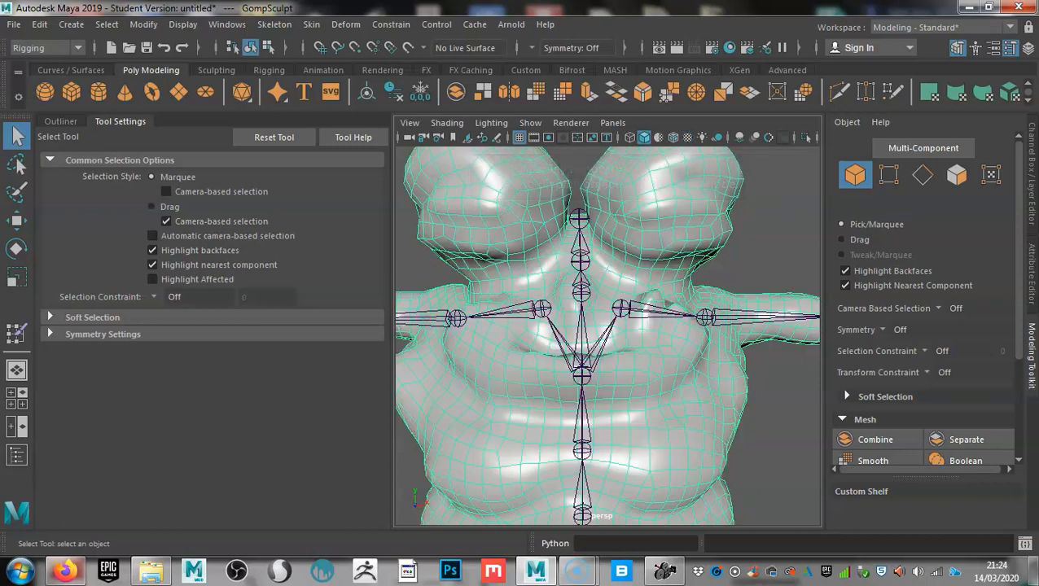
{"action": "left_click_drag", "start_coordinate": [606, 334], "coordinate": [616, 336], "text": "alt"}
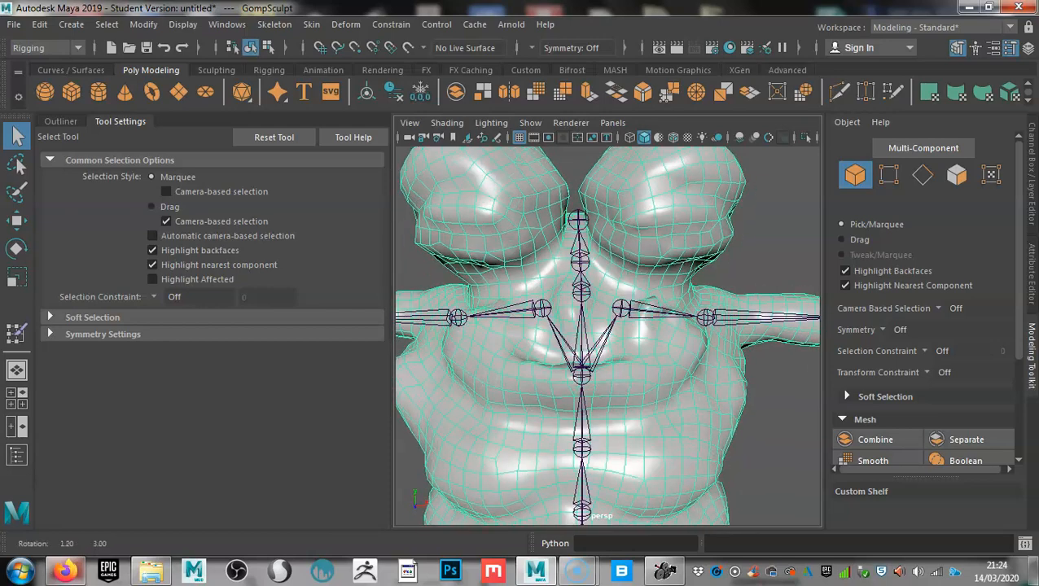
{"action": "left_click_drag", "start_coordinate": [617, 335], "coordinate": [611, 334], "text": "alt"}
Select the mixamorig:Neck joint and rotate it about -47 degrees around Y to test the painted deformation
{"action": "left_click", "coordinate": [576, 218]}
{"action": "mouse_move", "coordinate": [582, 281]}
{"action": "left_mouse_down", "text": "alt"}
{"action": "mouse_move", "coordinate": [593, 290]}
{"action": "mouse_move", "coordinate": [583, 288]}
{"action": "left_mouse_up", "text": "alt"}
{"action": "key", "text": "e"}
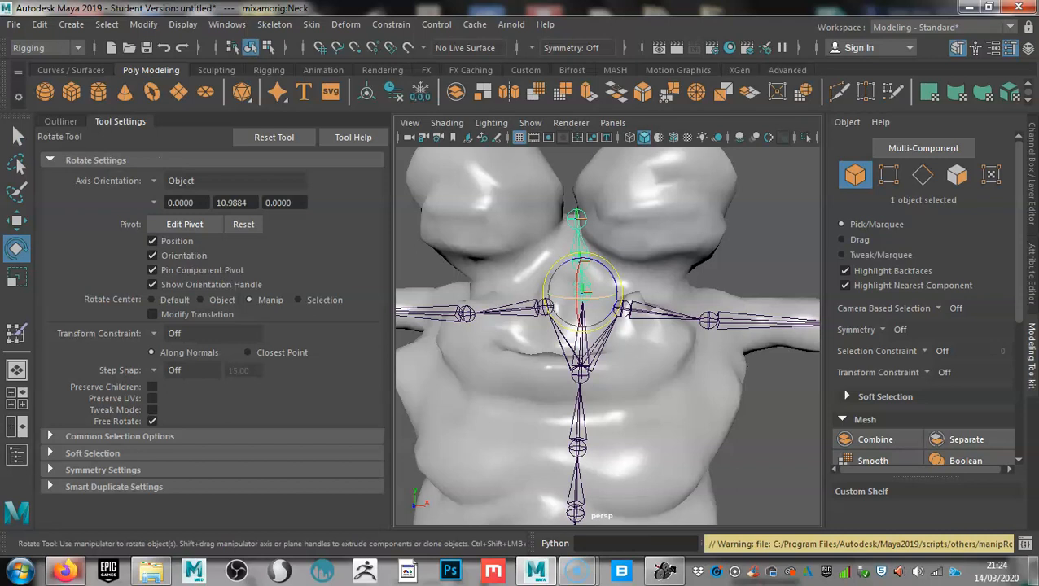
{"action": "left_click_drag", "start_coordinate": [609, 297], "coordinate": [586, 298]}
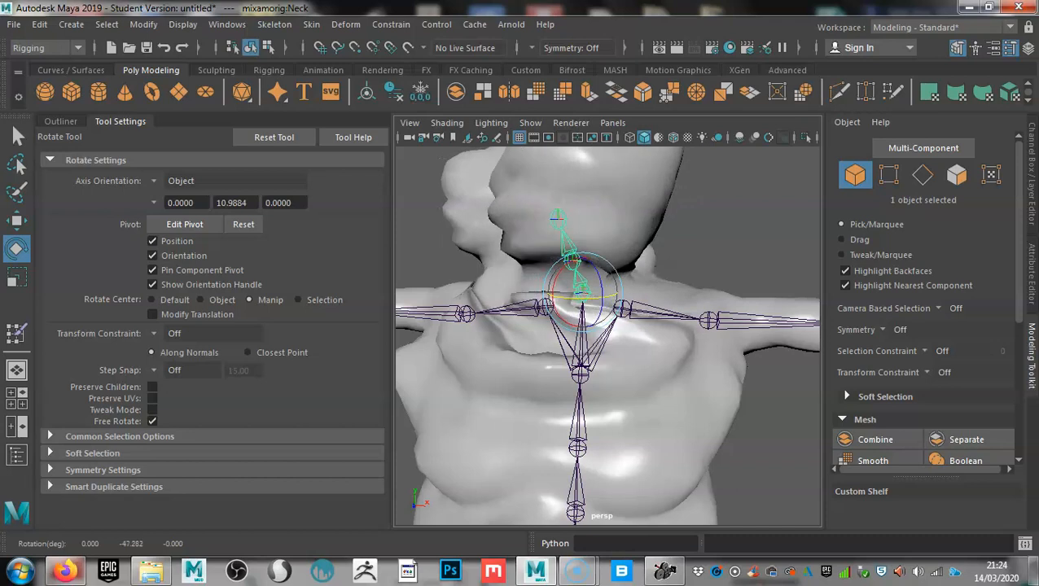
Examine how the mesh deforms around the neck, mouth and shoulders with the Neck joint turned
{"action": "left_click_drag", "start_coordinate": [587, 298], "coordinate": [577, 298], "text": "alt"}
{"action": "middle_click_drag", "start_coordinate": [578, 298], "coordinate": [664, 302], "text": "alt"}
{"action": "left_click_drag", "start_coordinate": [664, 303], "coordinate": [798, 288], "text": "alt"}
{"action": "left_click_drag", "start_coordinate": [640, 313], "coordinate": [728, 255]}
{"action": "right_click_drag", "start_coordinate": [651, 277], "coordinate": [758, 277], "text": "alt"}
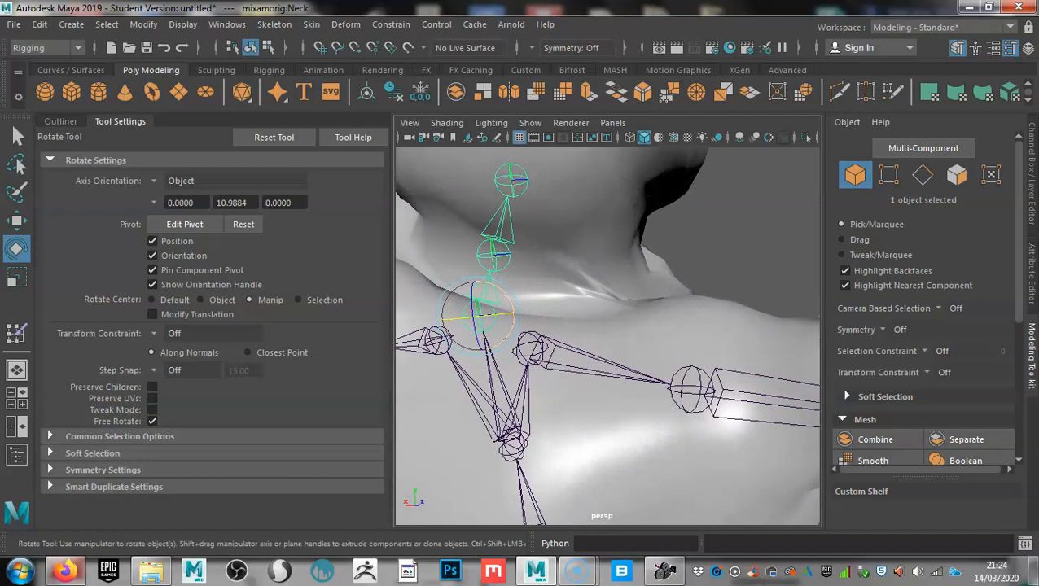
{"action": "left_click_drag", "start_coordinate": [716, 269], "coordinate": [529, 329], "text": "alt"}
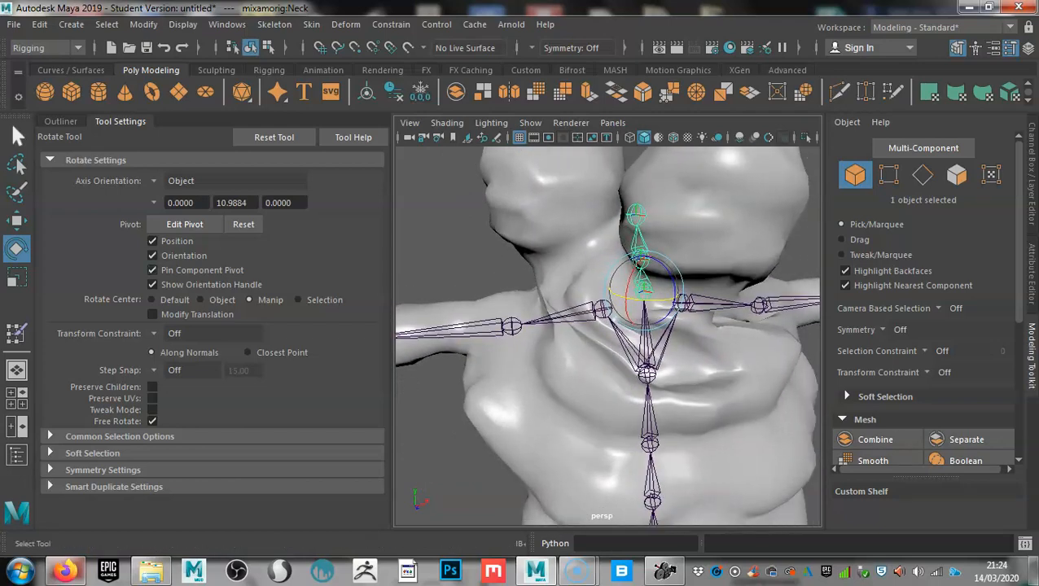
Reselect the GompSculpt mesh and reopen the Paint Skin Weights Tool with its settings on the Head influence
{"action": "key", "text": "q"}
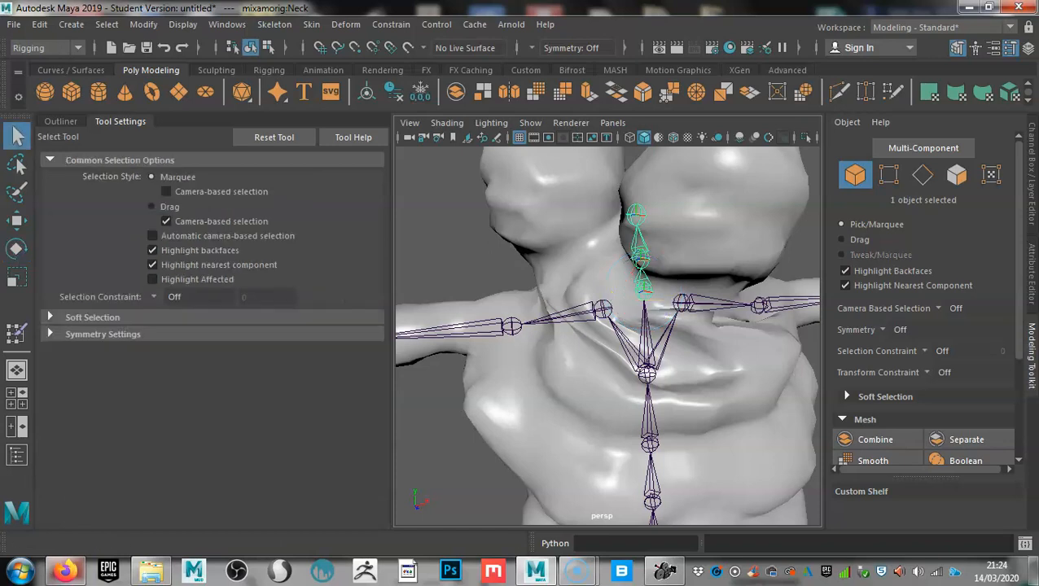
{"action": "left_click", "coordinate": [17, 456]}
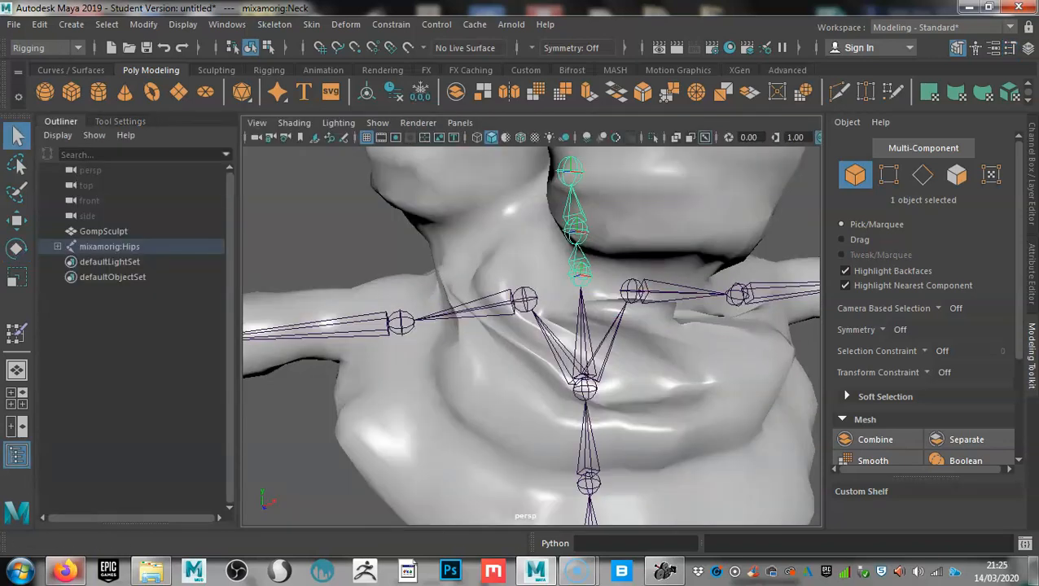
{"action": "left_click", "coordinate": [103, 231]}
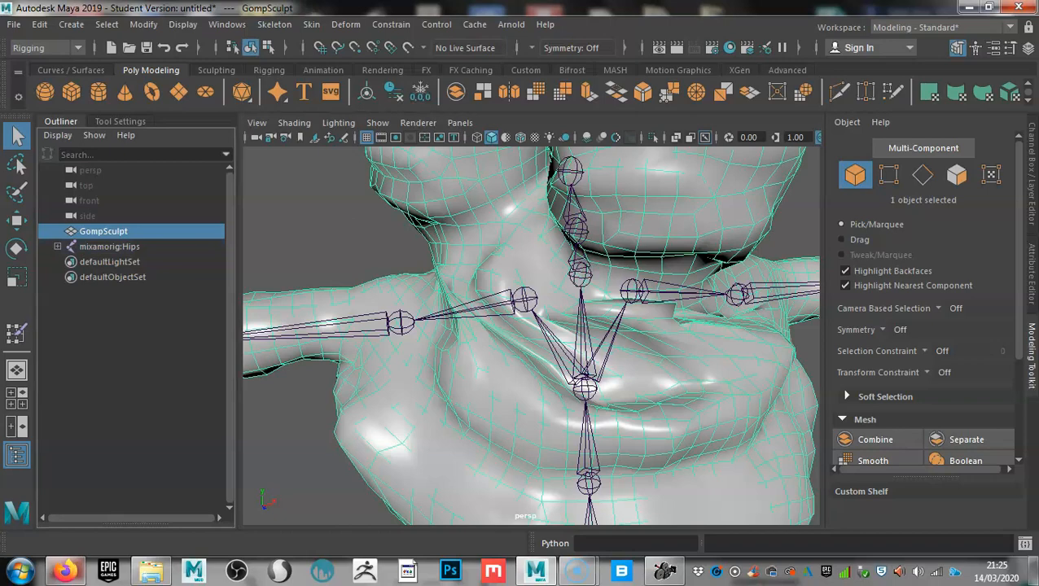
{"action": "left_click", "coordinate": [17, 332]}
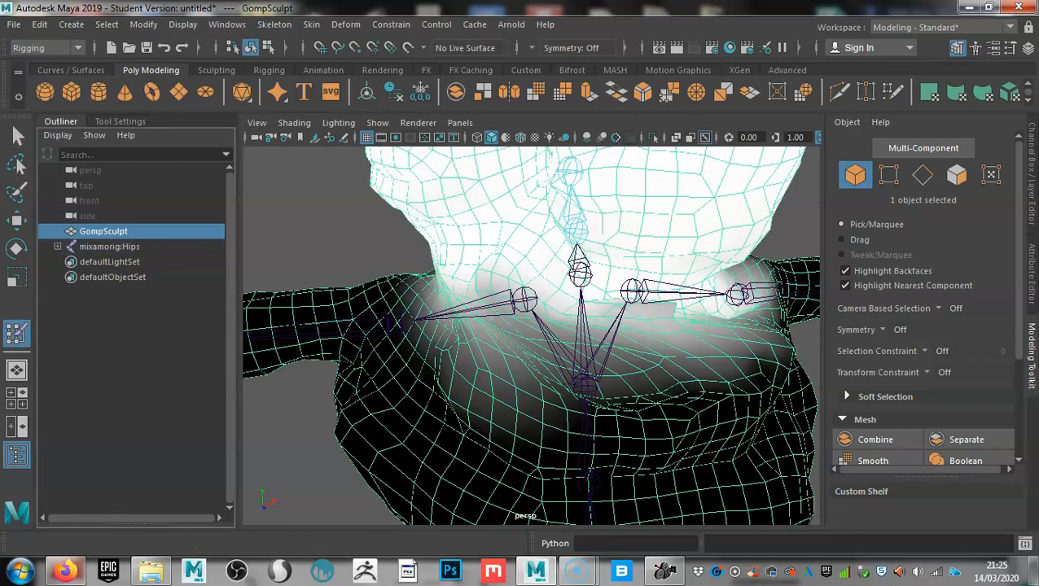
{"action": "mouse_move", "coordinate": [505, 325]}
{"action": "left_mouse_down", "text": "alt"}
{"action": "mouse_move", "coordinate": [592, 336]}
{"action": "mouse_move", "coordinate": [505, 342]}
{"action": "mouse_move", "coordinate": [656, 350]}
{"action": "mouse_move", "coordinate": [662, 343]}
{"action": "mouse_move", "coordinate": [638, 301]}
{"action": "left_mouse_up", "text": "alt"}
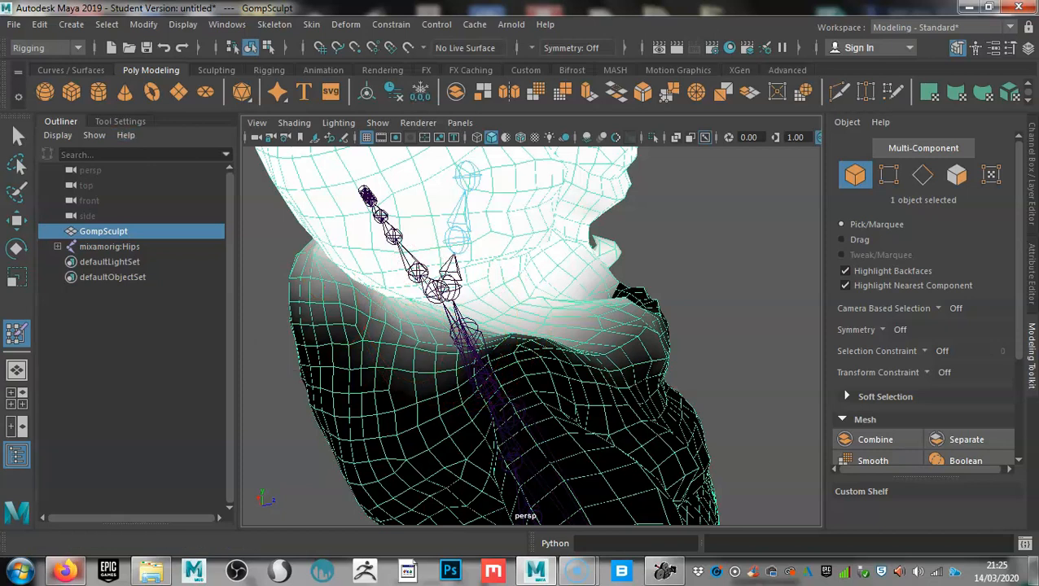
{"action": "double_click", "coordinate": [17, 332]}
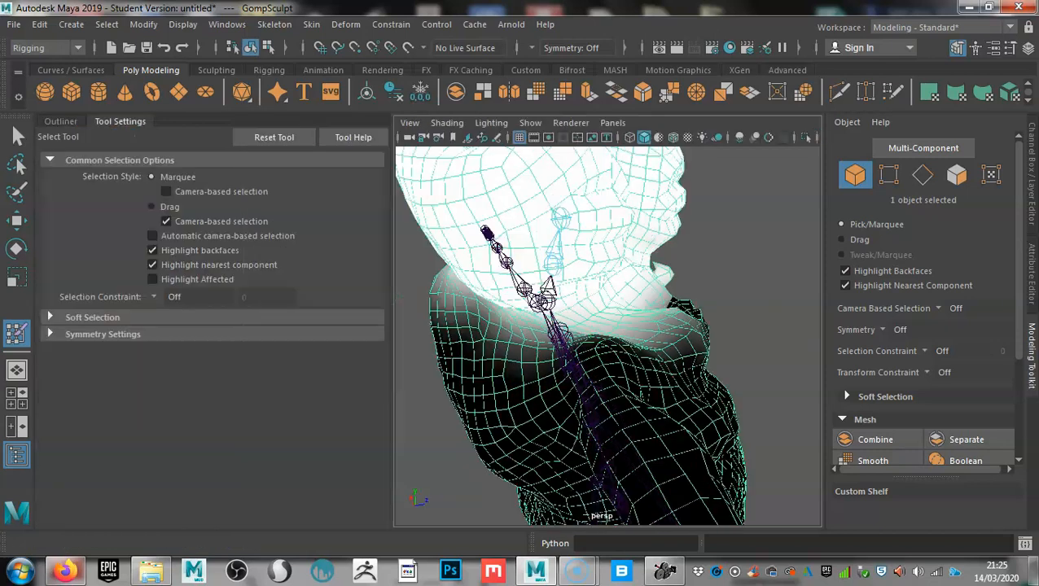
{"action": "scroll", "coordinate": [213, 309], "scroll_direction": "down", "scroll_amount": 6}
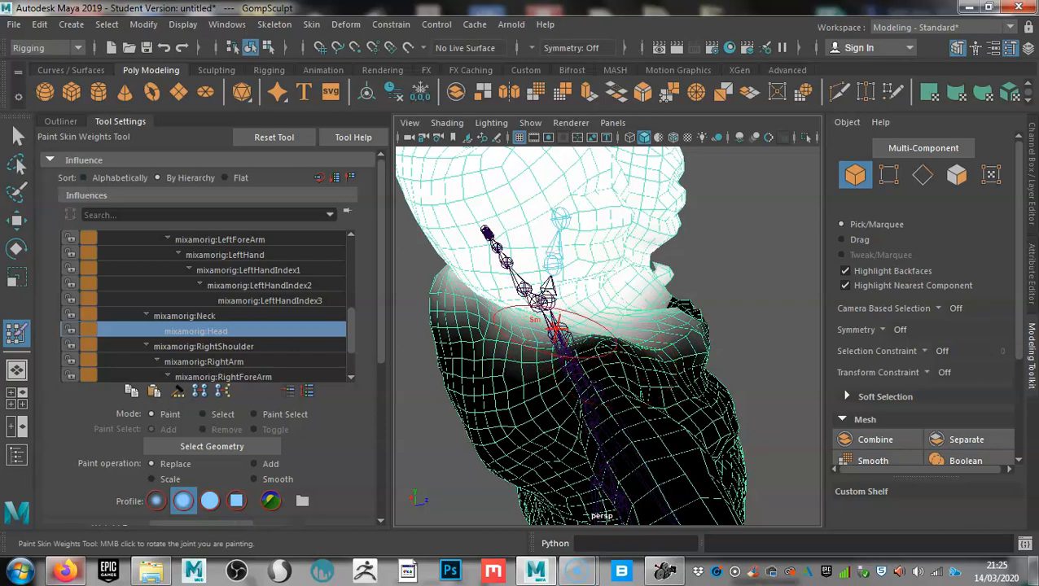
Smooth the Head influence weights around the neck and mouth corner above the creature's right shoulder
{"action": "middle_click_drag", "start_coordinate": [562, 321], "coordinate": [568, 340]}
{"action": "left_click_drag", "start_coordinate": [567, 341], "coordinate": [529, 342], "text": "alt"}
{"action": "right_click_drag", "start_coordinate": [529, 341], "coordinate": [487, 348], "text": "alt"}
{"action": "left_click_drag", "start_coordinate": [486, 348], "coordinate": [584, 321], "text": "alt"}
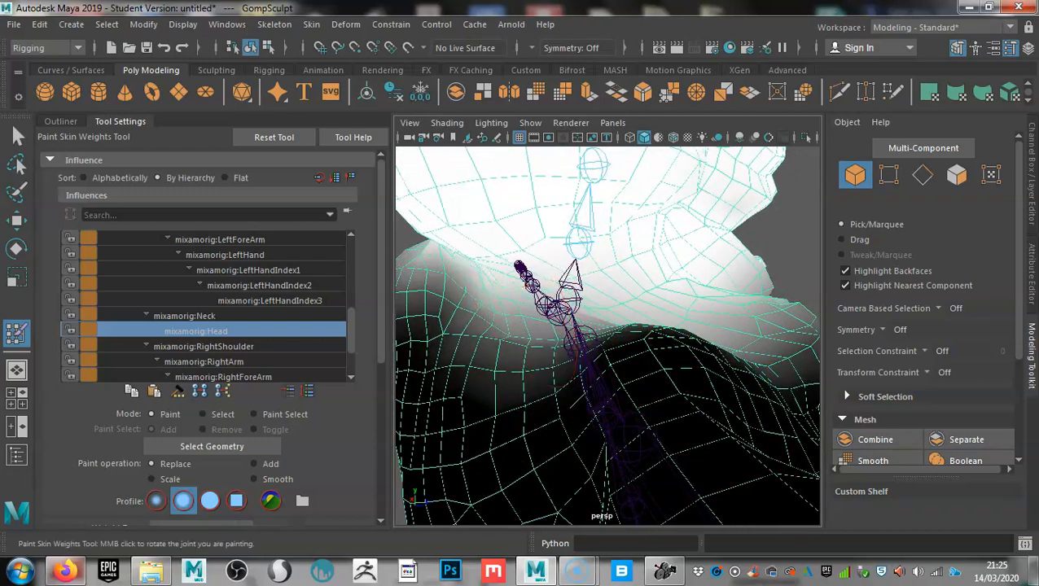
{"action": "left_click_drag", "start_coordinate": [682, 362], "coordinate": [614, 372], "text": "alt"}
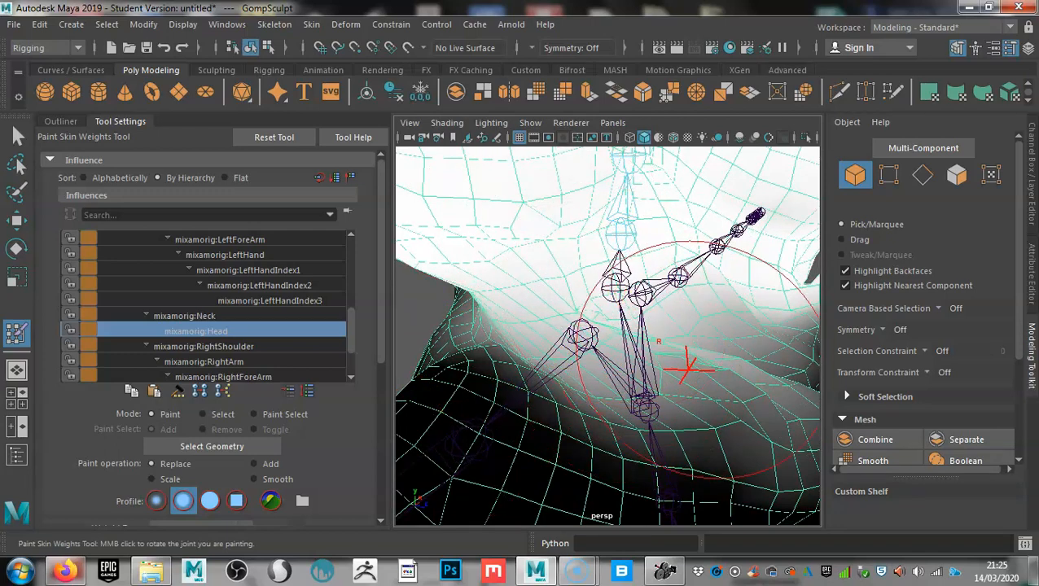
{"action": "mouse_move", "coordinate": [719, 376]}
{"action": "left_mouse_down", "text": "alt"}
{"action": "mouse_move", "coordinate": [517, 391]}
{"action": "mouse_move", "coordinate": [547, 313]}
{"action": "left_mouse_up", "text": "alt"}
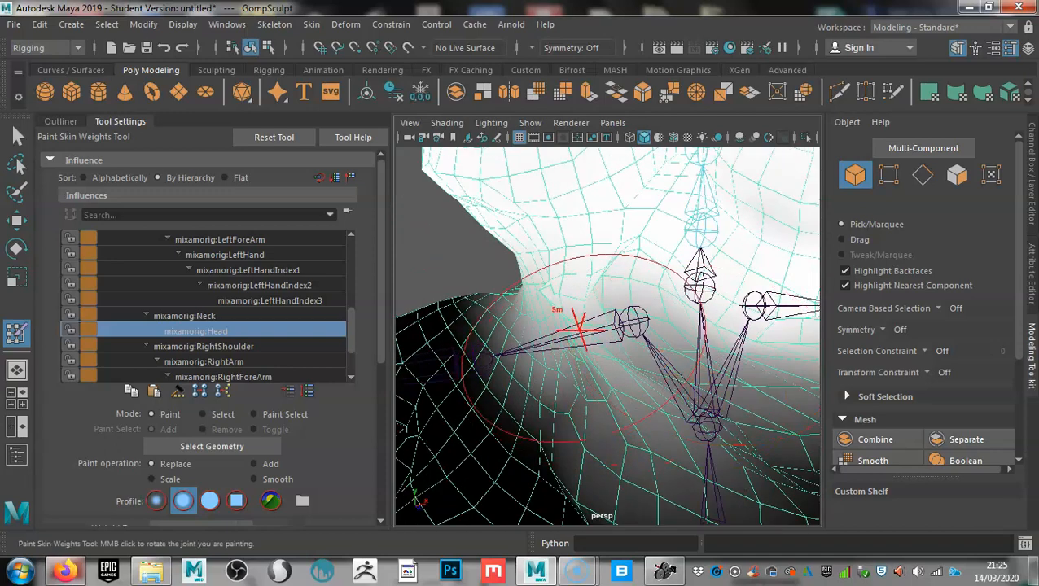
{"action": "left_click_drag", "start_coordinate": [553, 276], "coordinate": [560, 288], "text": "shift"}
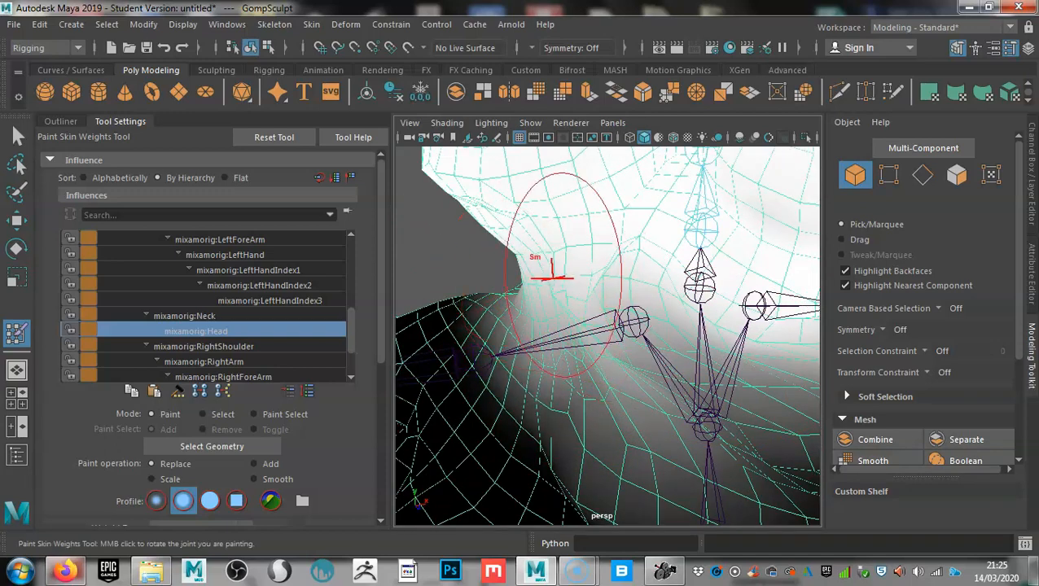
{"action": "mouse_move", "coordinate": [584, 337]}
{"action": "left_mouse_down", "text": "alt"}
{"action": "mouse_move", "coordinate": [696, 382]}
{"action": "mouse_move", "coordinate": [605, 379]}
{"action": "left_mouse_up", "text": "alt"}
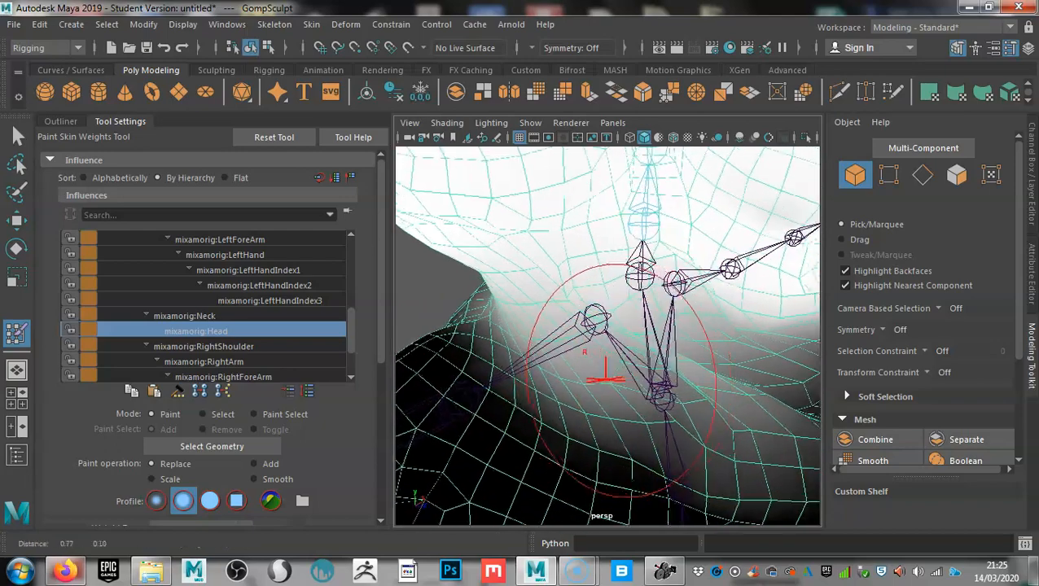
Blend the Head weights across the throat and collar between the chest and the creature's right shoulder
{"action": "scroll", "coordinate": [724, 347], "scroll_direction": "down", "scroll_amount": 10}
{"action": "scroll", "coordinate": [724, 347], "scroll_direction": "up", "scroll_amount": 3}
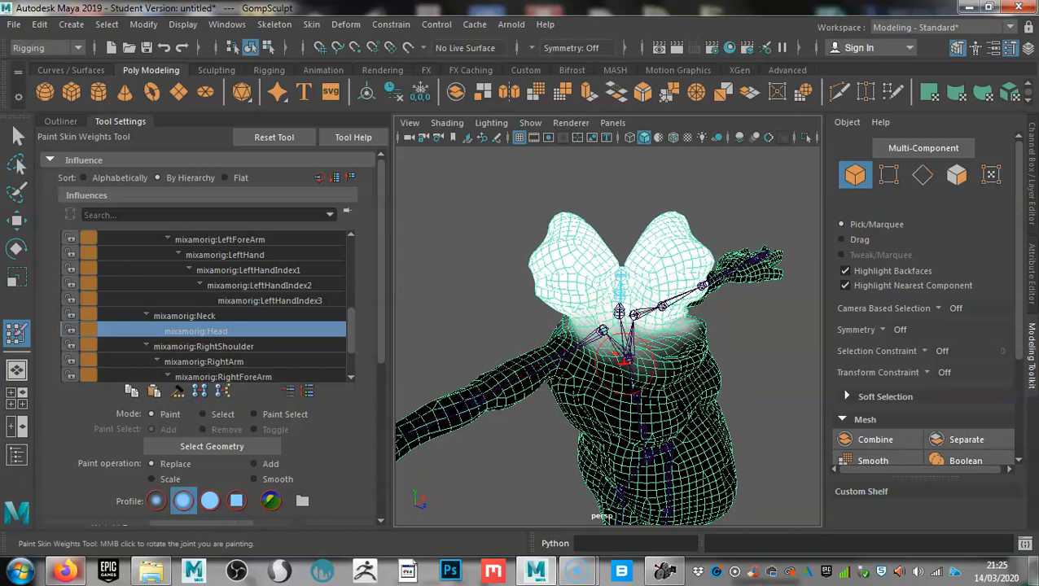
{"action": "scroll", "coordinate": [594, 371], "scroll_direction": "up", "scroll_amount": 6}
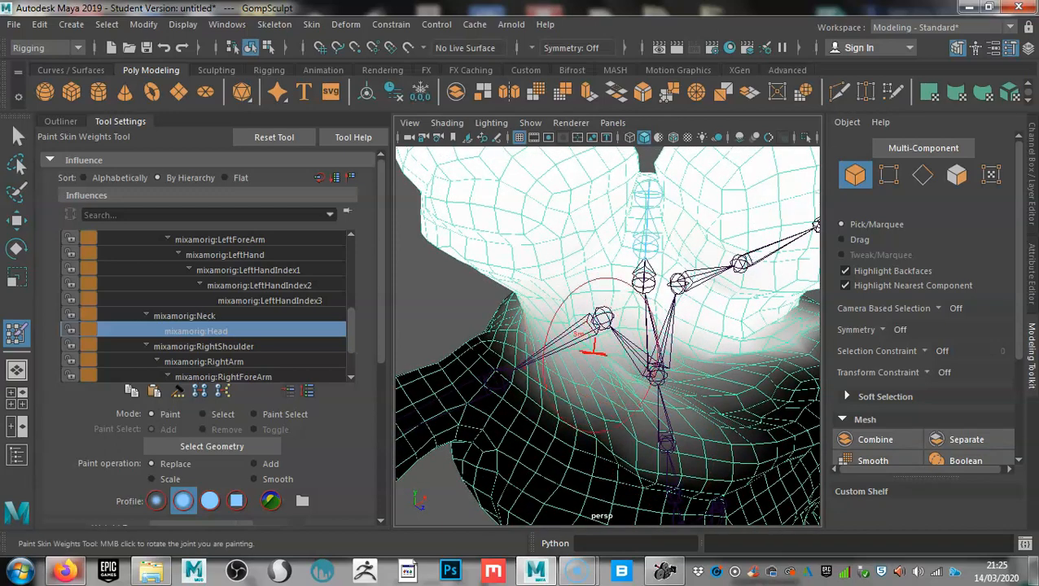
{"action": "mouse_move", "coordinate": [601, 324]}
{"action": "left_mouse_down", "text": "alt"}
{"action": "mouse_move", "coordinate": [615, 363]}
{"action": "mouse_move", "coordinate": [651, 325]}
{"action": "mouse_move", "coordinate": [595, 375]}
{"action": "mouse_move", "coordinate": [603, 437]}
{"action": "mouse_move", "coordinate": [607, 429]}
{"action": "left_mouse_up", "text": "alt"}
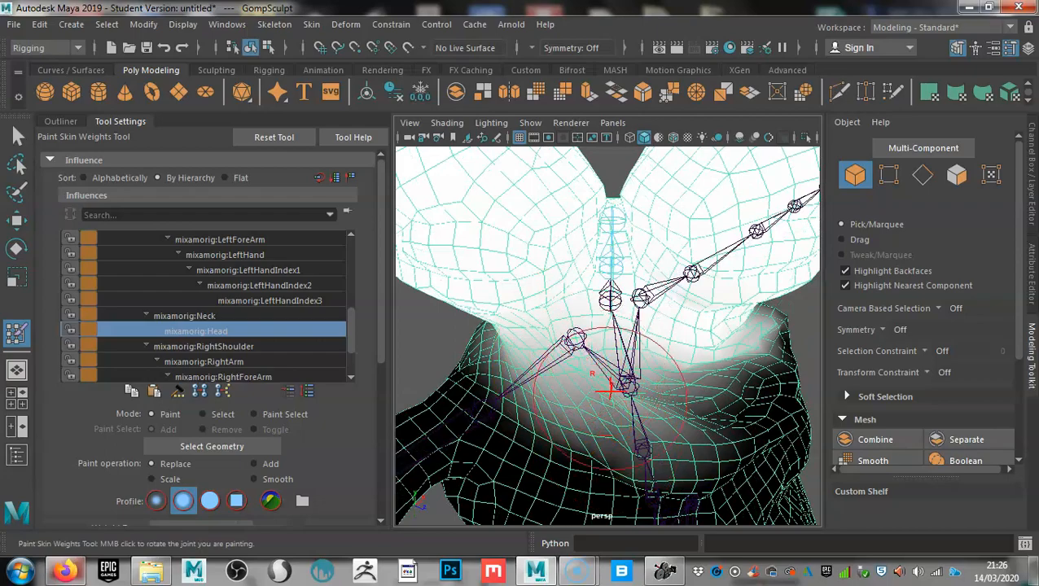
{"action": "mouse_move", "coordinate": [607, 413]}
{"action": "left_mouse_down", "text": "alt"}
{"action": "mouse_move", "coordinate": [661, 325]}
{"action": "mouse_move", "coordinate": [695, 324]}
{"action": "mouse_move", "coordinate": [672, 324]}
{"action": "mouse_move", "coordinate": [609, 367]}
{"action": "mouse_move", "coordinate": [614, 405]}
{"action": "mouse_move", "coordinate": [621, 382]}
{"action": "mouse_move", "coordinate": [672, 340]}
{"action": "mouse_move", "coordinate": [627, 416]}
{"action": "mouse_move", "coordinate": [559, 399]}
{"action": "mouse_move", "coordinate": [550, 431]}
{"action": "mouse_move", "coordinate": [562, 420]}
{"action": "left_mouse_up", "text": "alt"}
{"action": "mouse_move", "coordinate": [547, 384]}
{"action": "left_mouse_down", "text": "alt"}
{"action": "mouse_move", "coordinate": [573, 419]}
{"action": "mouse_move", "coordinate": [607, 429]}
{"action": "mouse_move", "coordinate": [586, 424]}
{"action": "left_mouse_up", "text": "alt"}
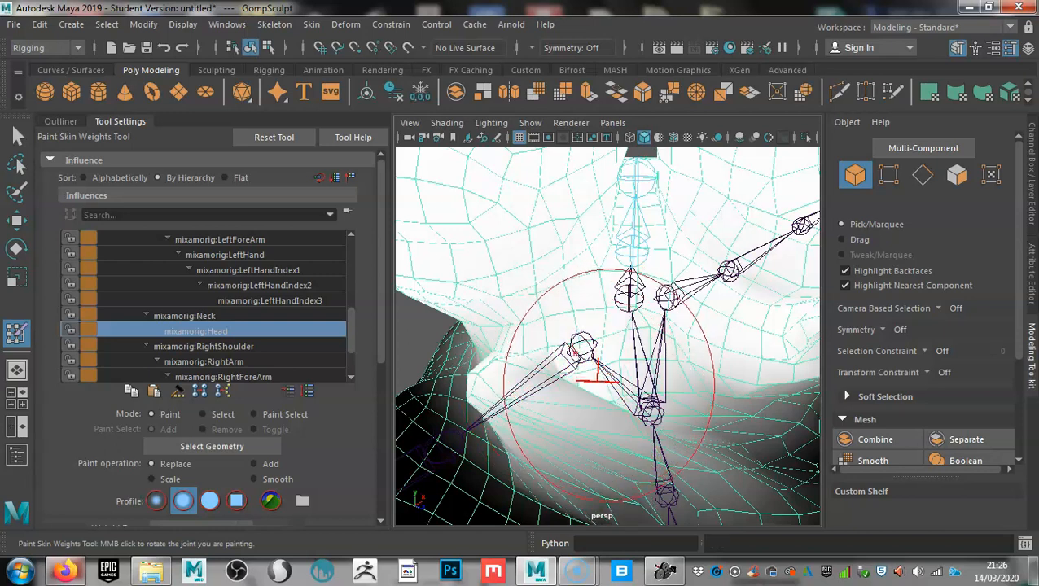
With brush opacity at 0.3010 and value at 1, paint Head weight beside the right shoulder joint and smooth its edges
{"action": "scroll", "coordinate": [212, 334], "scroll_direction": "down", "scroll_amount": 5}
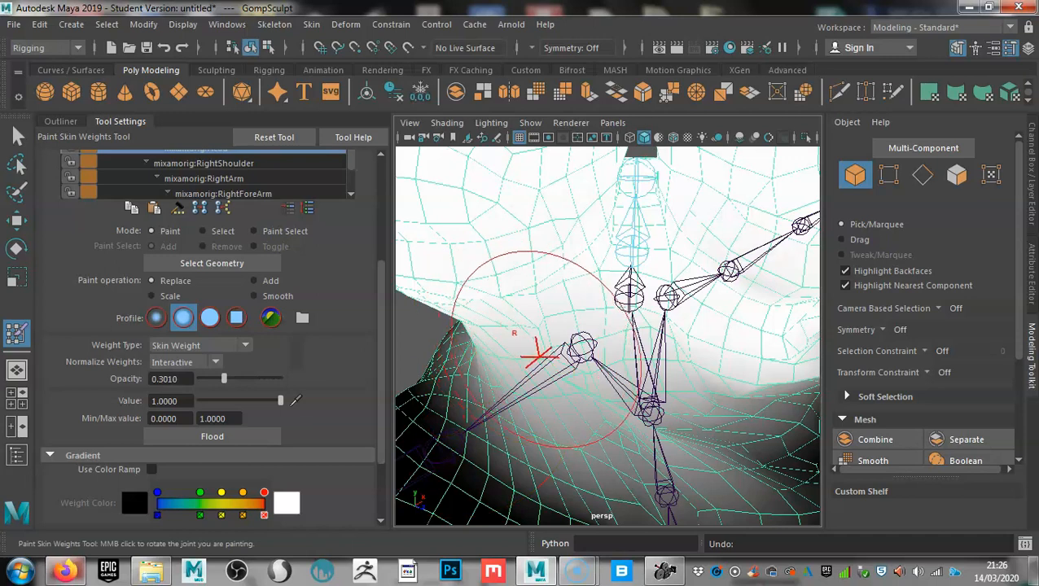
{"action": "left_click", "coordinate": [541, 356]}
{"action": "left_click", "coordinate": [566, 364]}
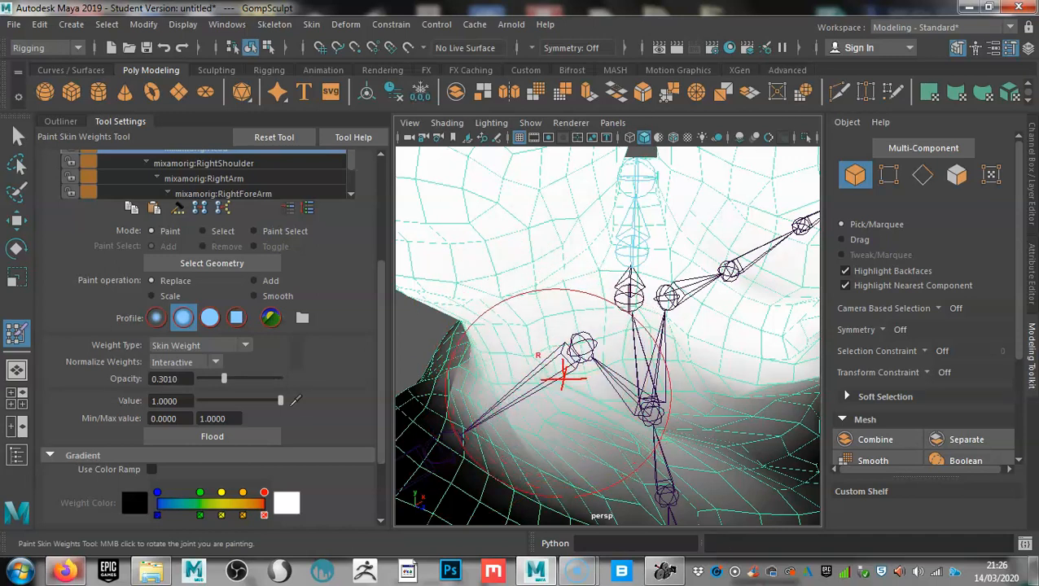
{"action": "left_click", "coordinate": [546, 370], "text": "shift"}
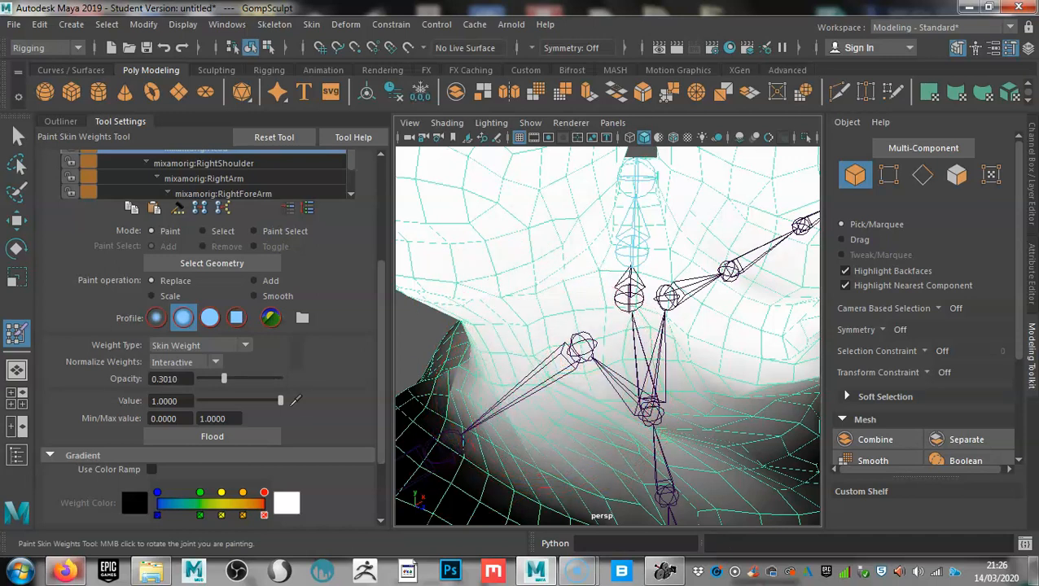
{"action": "left_click", "coordinate": [556, 373], "text": "shift"}
{"action": "left_click", "coordinate": [535, 365], "text": "shift"}
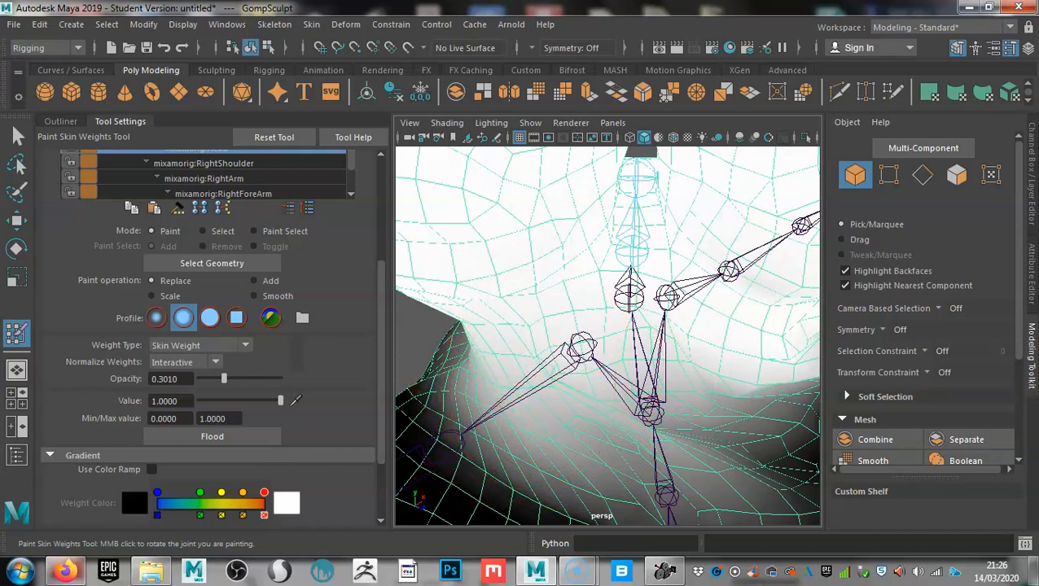
Continue painting and smoothing Head weights along the fold between the right shoulder and the mouth corner
{"action": "left_click_drag", "start_coordinate": [517, 399], "coordinate": [538, 389], "text": "alt"}
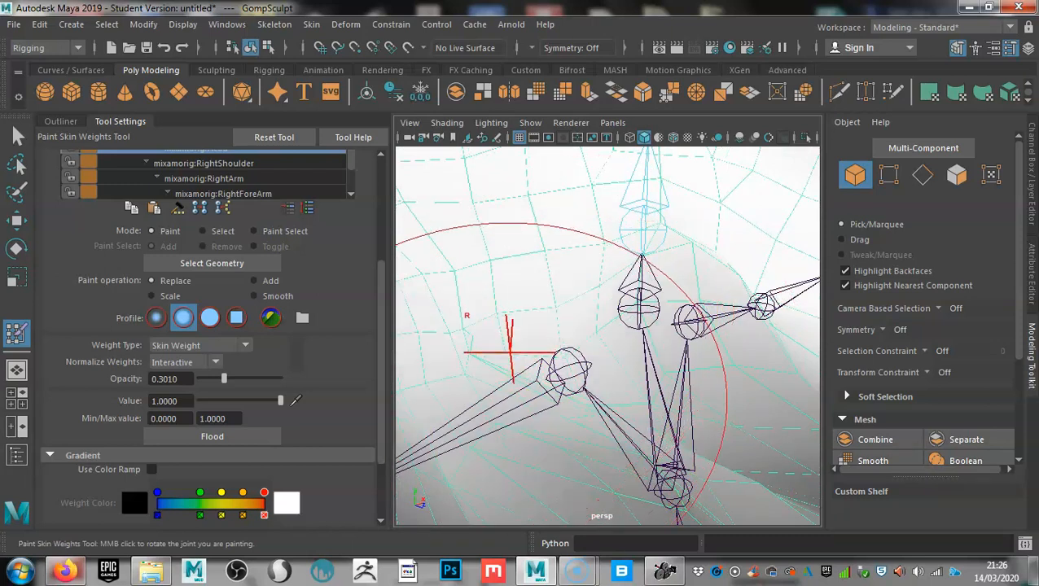
{"action": "scroll", "coordinate": [596, 378], "scroll_direction": "down", "scroll_amount": 5}
{"action": "mouse_move", "coordinate": [505, 330]}
{"action": "left_mouse_down", "text": "alt"}
{"action": "mouse_move", "coordinate": [494, 359]}
{"action": "mouse_move", "coordinate": [506, 385]}
{"action": "left_mouse_up", "text": "alt"}
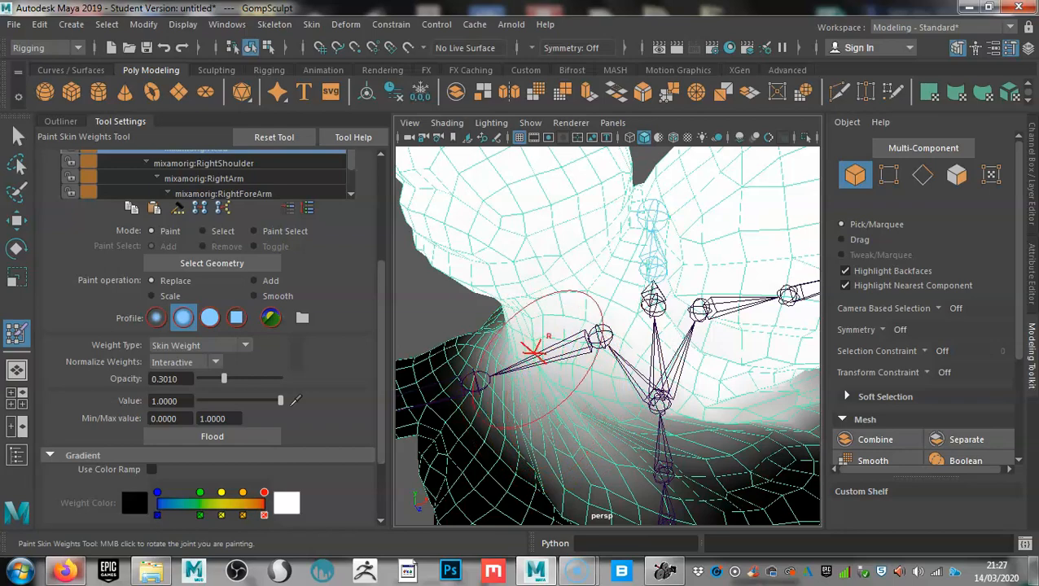
{"action": "mouse_move", "coordinate": [562, 399]}
{"action": "left_mouse_down", "text": "alt"}
{"action": "mouse_move", "coordinate": [591, 377]}
{"action": "mouse_move", "coordinate": [608, 290]}
{"action": "mouse_move", "coordinate": [594, 367]}
{"action": "mouse_move", "coordinate": [553, 398]}
{"action": "mouse_move", "coordinate": [554, 351]}
{"action": "mouse_move", "coordinate": [522, 336]}
{"action": "mouse_move", "coordinate": [513, 358]}
{"action": "mouse_move", "coordinate": [549, 336]}
{"action": "left_mouse_up", "text": "alt"}
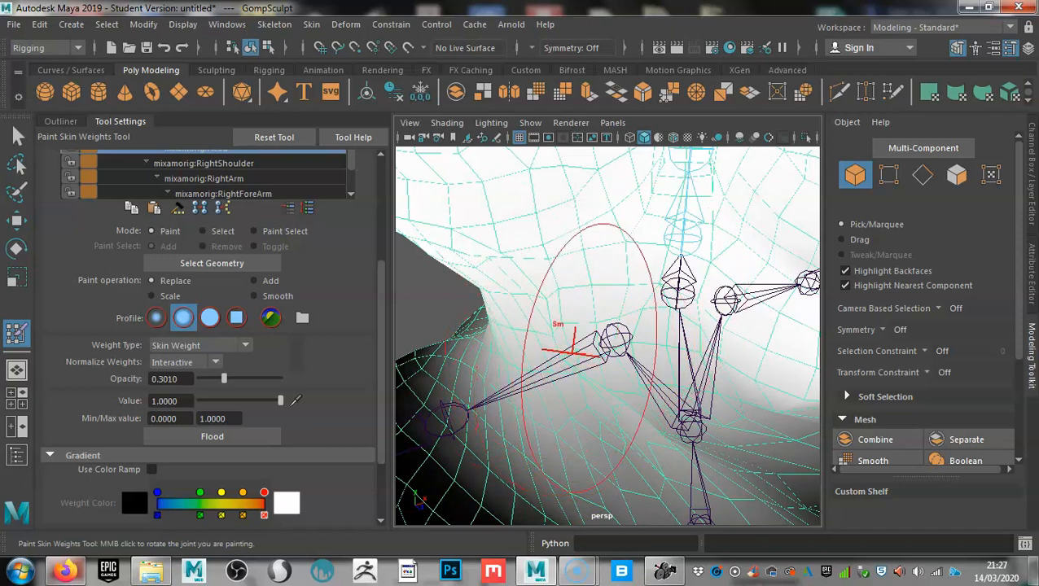
Lower the brush opacity to 0.1553 and refine the Head weights in the crease beside the mouth corner
{"action": "mouse_move", "coordinate": [547, 359]}
{"action": "left_mouse_down", "text": "alt"}
{"action": "mouse_move", "coordinate": [538, 385]}
{"action": "mouse_move", "coordinate": [602, 378]}
{"action": "mouse_move", "coordinate": [603, 359]}
{"action": "mouse_move", "coordinate": [570, 380]}
{"action": "mouse_move", "coordinate": [538, 352]}
{"action": "left_mouse_up", "text": "alt"}
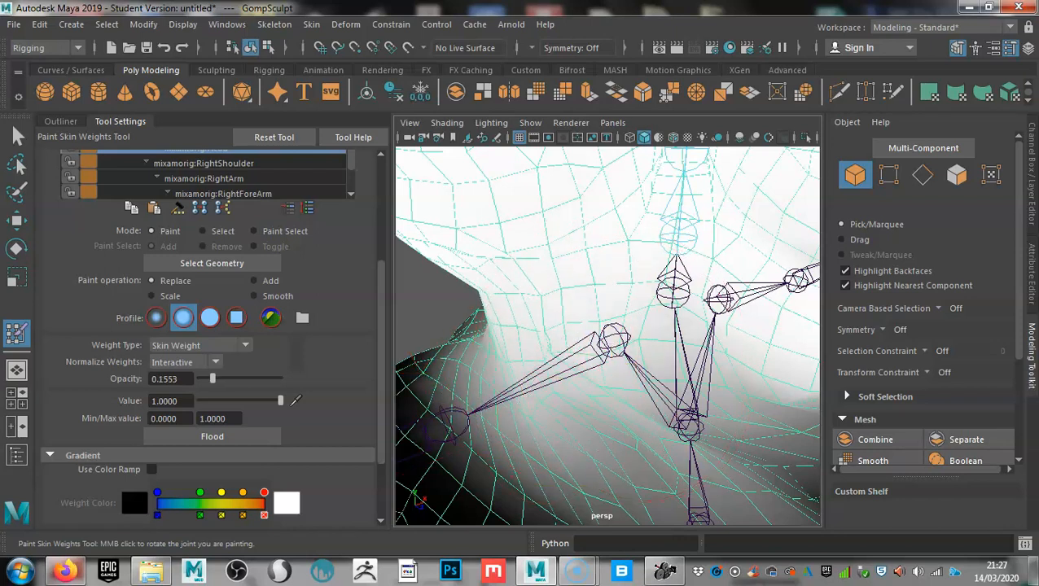
{"action": "scroll", "coordinate": [543, 334], "scroll_direction": "up", "scroll_amount": 4}
{"action": "left_click_drag", "start_coordinate": [431, 316], "coordinate": [528, 348], "text": "alt"}
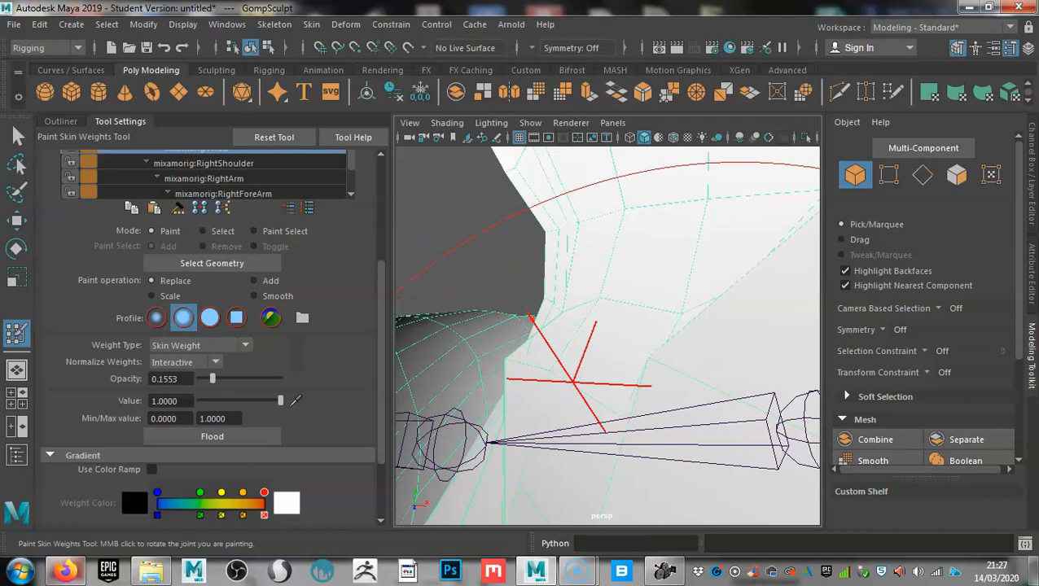
{"action": "scroll", "coordinate": [591, 362], "scroll_direction": "down", "scroll_amount": 4}
{"action": "left_click_drag", "start_coordinate": [608, 343], "coordinate": [765, 241], "text": "alt"}
{"action": "key", "text": "space"}
{"action": "key", "text": "space"}
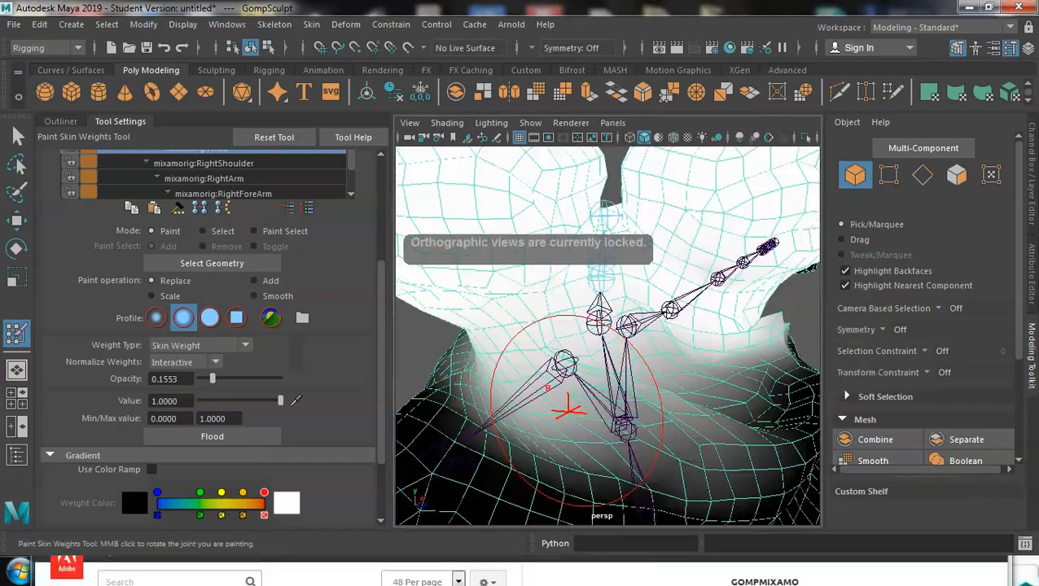
Smooth the Head weight falloff around the rest of the neck and the opposite shoulder
{"action": "mouse_move", "coordinate": [682, 341]}
{"action": "left_mouse_down", "text": "alt"}
{"action": "mouse_move", "coordinate": [663, 359]}
{"action": "mouse_move", "coordinate": [612, 341]}
{"action": "mouse_move", "coordinate": [528, 359]}
{"action": "mouse_move", "coordinate": [590, 315]}
{"action": "left_mouse_up", "text": "alt"}
{"action": "mouse_move", "coordinate": [552, 346]}
{"action": "left_mouse_down", "text": "alt"}
{"action": "mouse_move", "coordinate": [490, 352]}
{"action": "mouse_move", "coordinate": [583, 439]}
{"action": "mouse_move", "coordinate": [615, 383]}
{"action": "mouse_move", "coordinate": [607, 371]}
{"action": "mouse_move", "coordinate": [572, 371]}
{"action": "mouse_move", "coordinate": [627, 252]}
{"action": "mouse_move", "coordinate": [661, 367]}
{"action": "mouse_move", "coordinate": [629, 369]}
{"action": "mouse_move", "coordinate": [598, 340]}
{"action": "left_mouse_up", "text": "alt"}
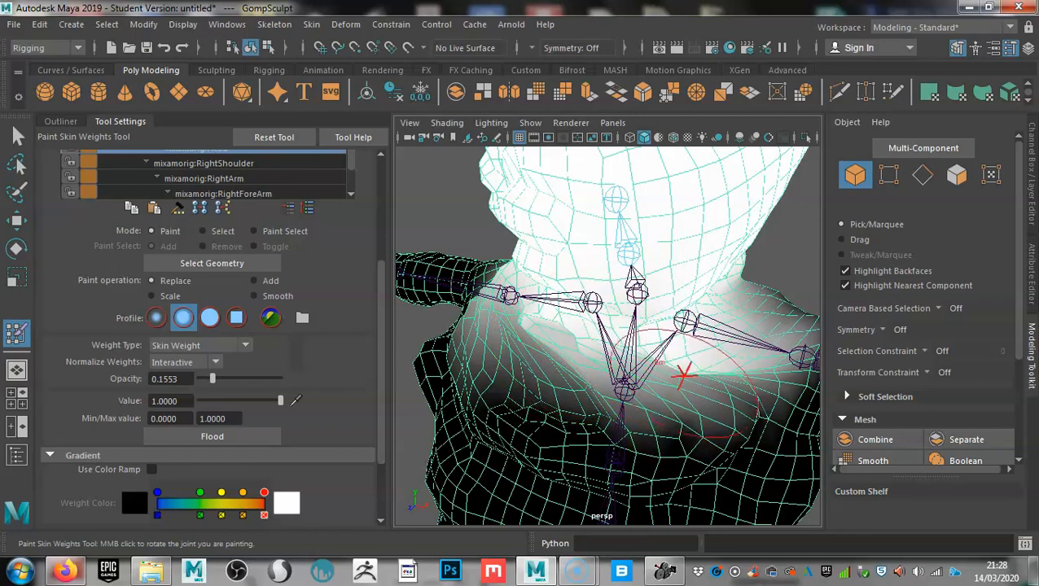
{"action": "mouse_move", "coordinate": [666, 374]}
{"action": "left_mouse_down", "text": "alt"}
{"action": "mouse_move", "coordinate": [563, 343]}
{"action": "mouse_move", "coordinate": [494, 360]}
{"action": "mouse_move", "coordinate": [538, 301]}
{"action": "mouse_move", "coordinate": [527, 301]}
{"action": "mouse_move", "coordinate": [674, 328]}
{"action": "left_mouse_up", "text": "alt"}
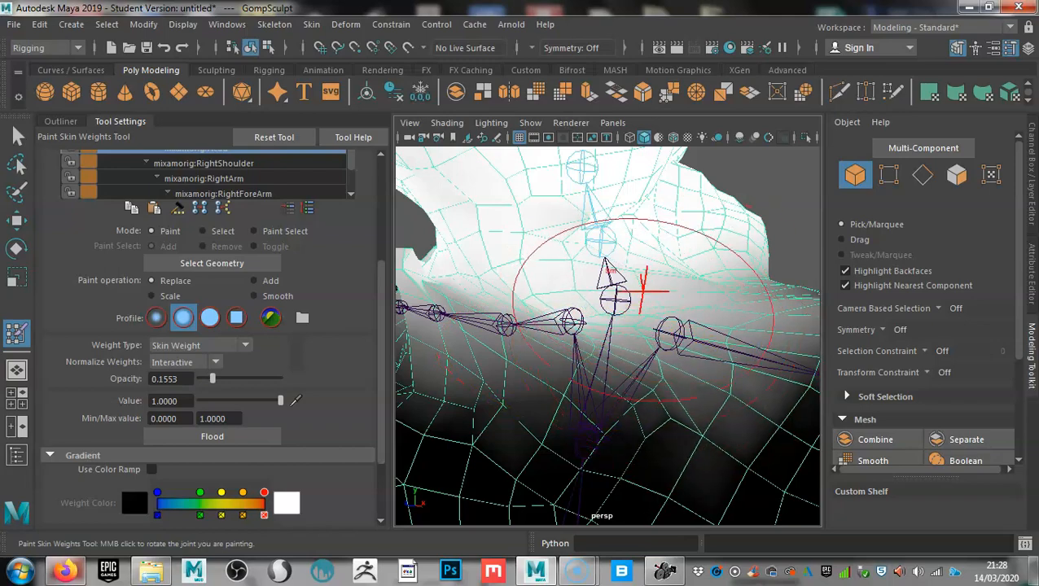
{"action": "right_click_drag", "start_coordinate": [662, 297], "coordinate": [634, 323], "text": "alt"}
{"action": "mouse_move", "coordinate": [636, 321]}
{"action": "left_mouse_down", "text": "alt"}
{"action": "mouse_move", "coordinate": [615, 309]}
{"action": "mouse_move", "coordinate": [657, 319]}
{"action": "left_mouse_up", "text": "alt"}
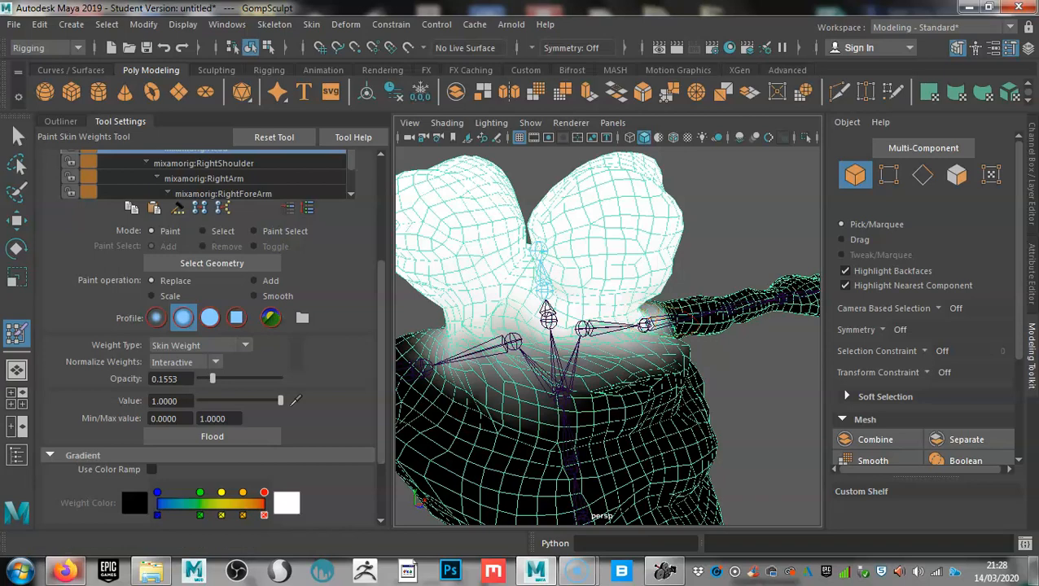
{"action": "mouse_move", "coordinate": [659, 288]}
{"action": "left_mouse_down", "text": "alt"}
{"action": "mouse_move", "coordinate": [522, 298]}
{"action": "mouse_move", "coordinate": [529, 325]}
{"action": "mouse_move", "coordinate": [538, 309]}
{"action": "left_mouse_up", "text": "alt"}
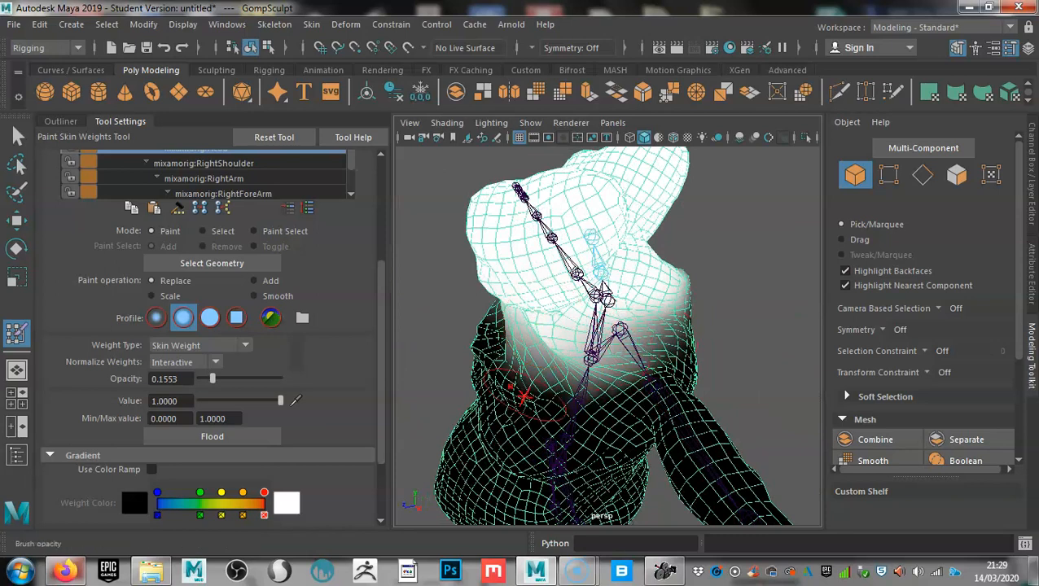
Raise the brush opacity to 0.5437 and soften the Head weight falloff along the side of the neck
{"action": "left_click_drag", "start_coordinate": [245, 378], "coordinate": [245, 379]}
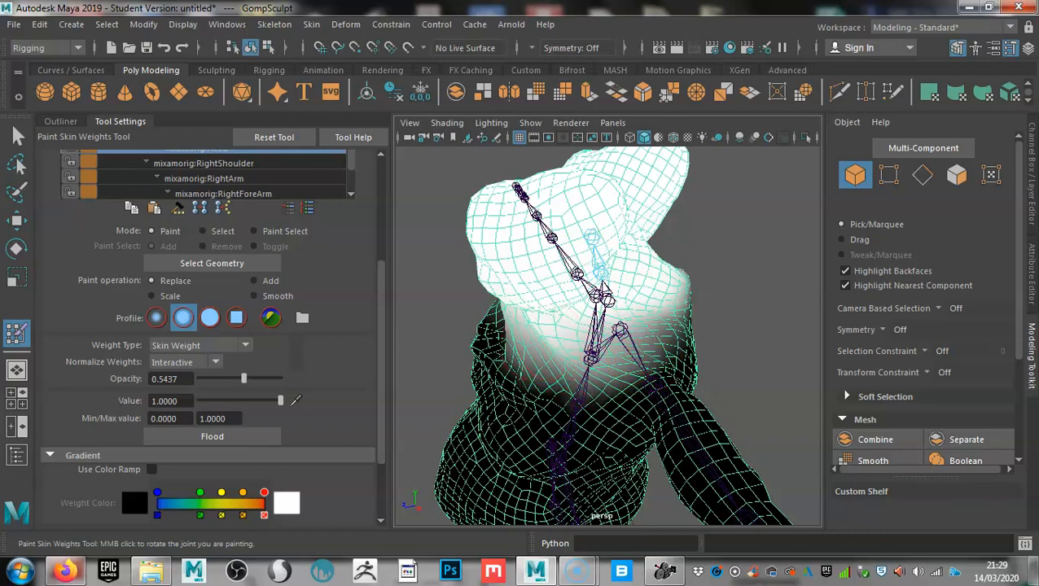
{"action": "left_click_drag", "start_coordinate": [512, 395], "coordinate": [566, 379], "text": "alt"}
{"action": "right_click_drag", "start_coordinate": [470, 386], "coordinate": [561, 375], "text": "alt"}
{"action": "mouse_move", "coordinate": [533, 366]}
{"action": "left_mouse_down", "text": "alt"}
{"action": "mouse_move", "coordinate": [616, 341]}
{"action": "mouse_move", "coordinate": [654, 371]}
{"action": "mouse_move", "coordinate": [649, 408]}
{"action": "mouse_move", "coordinate": [628, 378]}
{"action": "mouse_move", "coordinate": [494, 411]}
{"action": "mouse_move", "coordinate": [601, 389]}
{"action": "mouse_move", "coordinate": [468, 372]}
{"action": "left_mouse_up", "text": "alt"}
{"action": "right_click_drag", "start_coordinate": [671, 368], "coordinate": [600, 366], "text": "alt"}
{"action": "mouse_move", "coordinate": [598, 365]}
{"action": "left_mouse_down", "text": "alt"}
{"action": "mouse_move", "coordinate": [539, 370]}
{"action": "mouse_move", "coordinate": [665, 403]}
{"action": "mouse_move", "coordinate": [580, 395]}
{"action": "mouse_move", "coordinate": [523, 373]}
{"action": "mouse_move", "coordinate": [544, 346]}
{"action": "left_mouse_up", "text": "alt"}
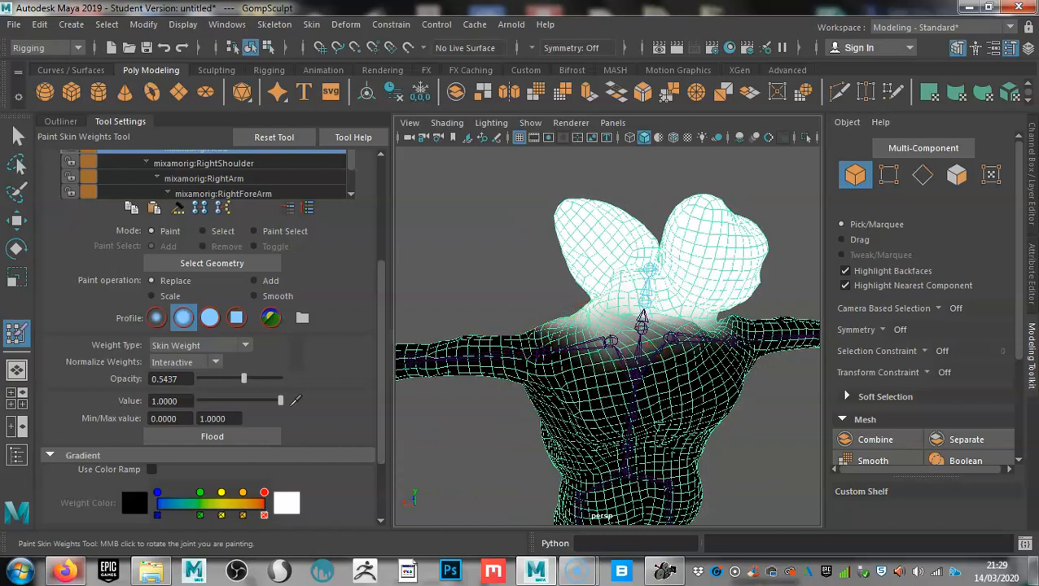
Leave weight painting, ready the mixamorig:Neck joint for rotating and turn on textured display
{"action": "left_click_drag", "start_coordinate": [736, 375], "coordinate": [492, 389], "text": "alt"}
{"action": "left_click", "coordinate": [17, 136]}
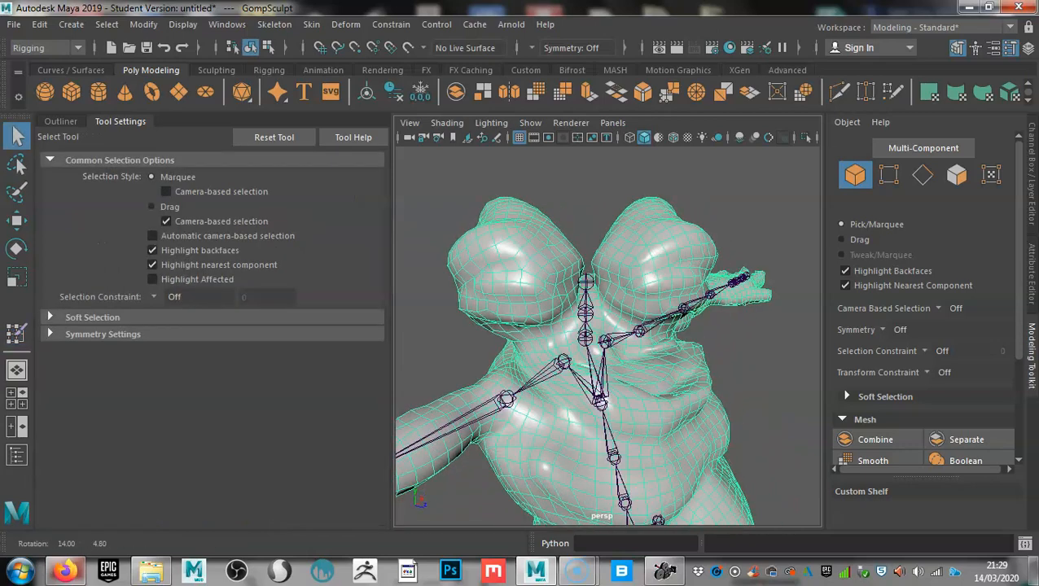
{"action": "left_click", "coordinate": [579, 335]}
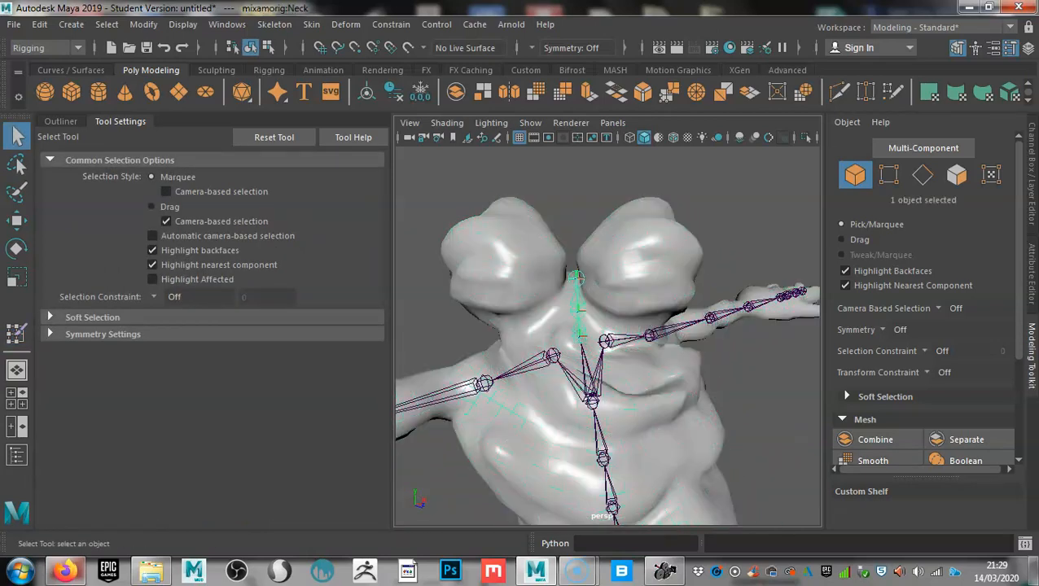
{"action": "key", "text": "e"}
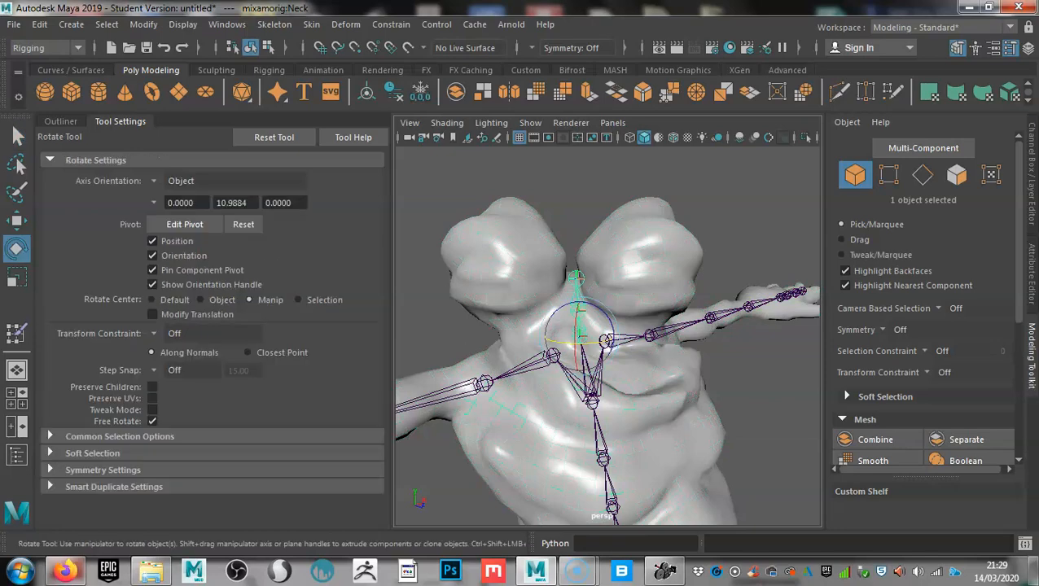
{"action": "left_click_drag", "start_coordinate": [603, 342], "coordinate": [411, 295], "text": "alt"}
{"action": "scroll", "coordinate": [566, 340], "scroll_direction": "up", "scroll_amount": 5}
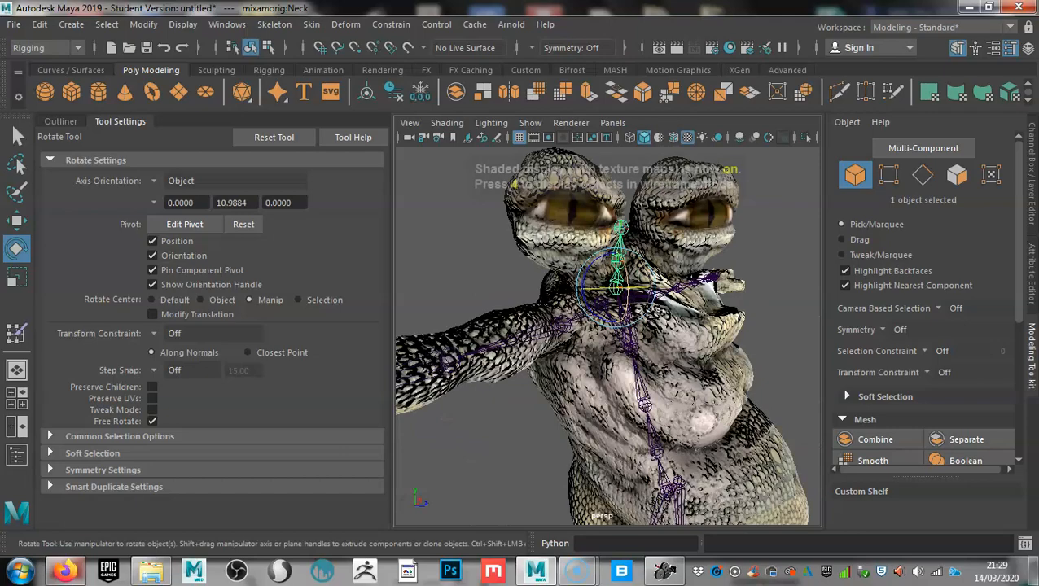
Rotate the Neck joint to turn the head sideways and examine the textured mouth, neck and shoulders for distortion
{"action": "left_click_drag", "start_coordinate": [645, 314], "coordinate": [627, 325], "text": "alt"}
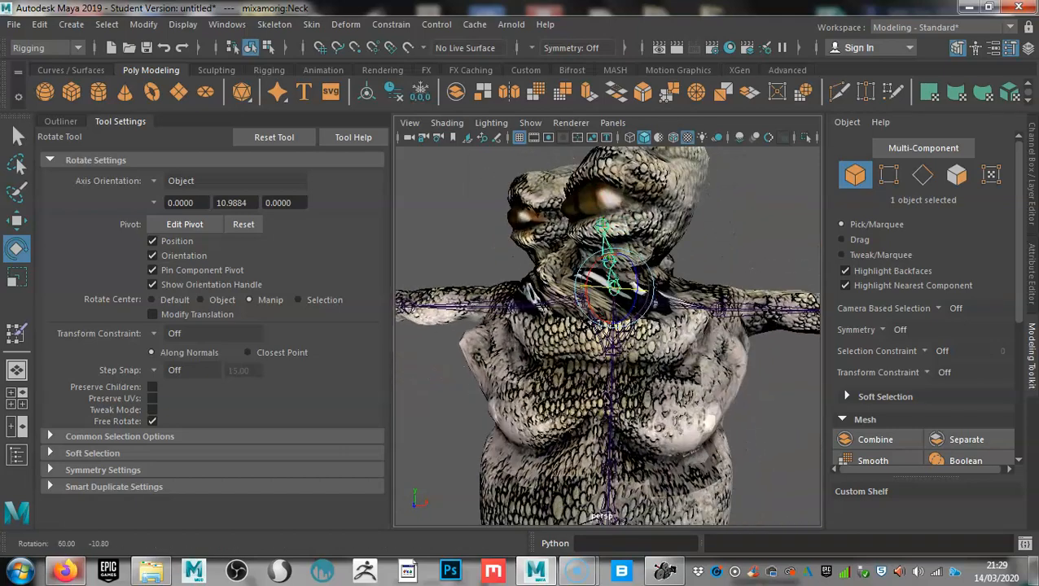
{"action": "mouse_move", "coordinate": [626, 324]}
{"action": "left_mouse_down", "text": "alt"}
{"action": "mouse_move", "coordinate": [708, 328]}
{"action": "mouse_move", "coordinate": [700, 358]}
{"action": "mouse_move", "coordinate": [720, 350]}
{"action": "mouse_move", "coordinate": [631, 329]}
{"action": "left_mouse_up", "text": "alt"}
{"action": "right_click_drag", "start_coordinate": [631, 329], "coordinate": [717, 334], "text": "alt"}
{"action": "left_click_drag", "start_coordinate": [716, 334], "coordinate": [692, 346], "text": "alt"}
{"action": "right_click_drag", "start_coordinate": [692, 346], "coordinate": [619, 342], "text": "alt"}
{"action": "left_click_drag", "start_coordinate": [692, 342], "coordinate": [611, 333], "text": "alt"}
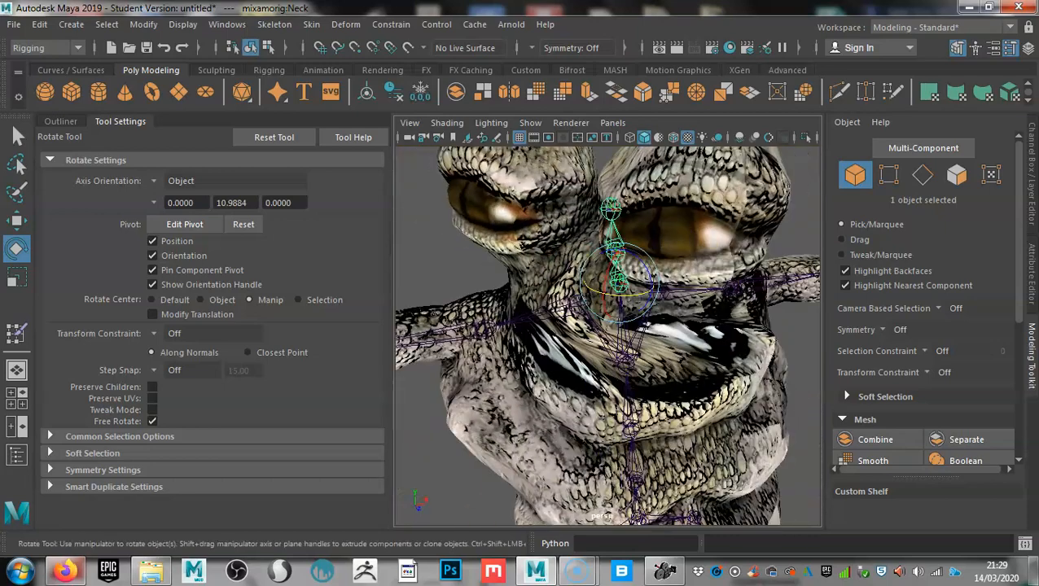
{"action": "scroll", "coordinate": [611, 332], "scroll_direction": "down", "scroll_amount": 4}
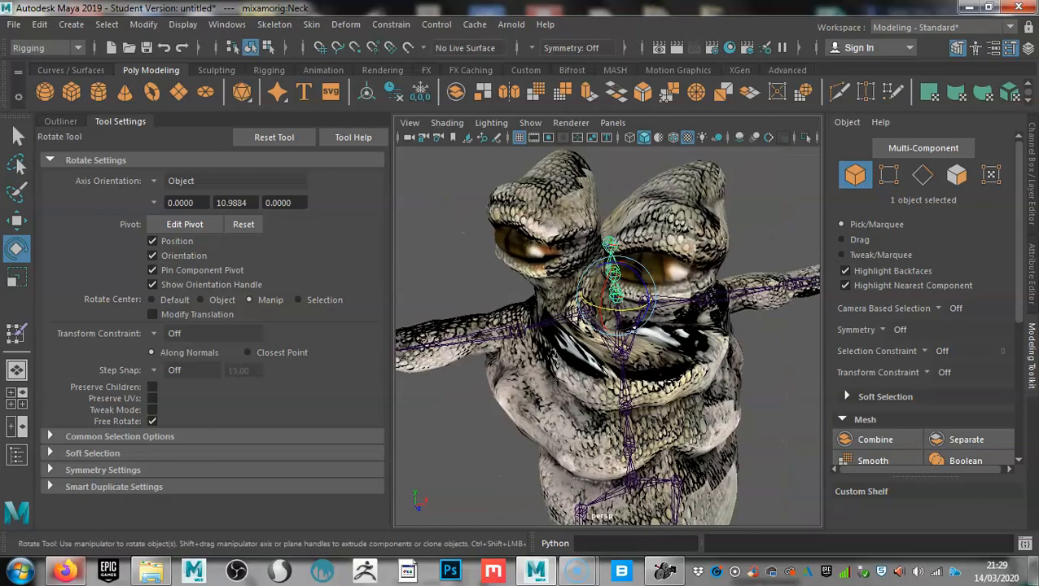
Rotate the Neck joint until the head faces roughly forward, and switch the creature to plain shaded display
{"action": "left_click_drag", "start_coordinate": [617, 308], "coordinate": [631, 285]}
{"action": "scroll", "coordinate": [622, 308], "scroll_direction": "up", "scroll_amount": 5}
{"action": "scroll", "coordinate": [574, 269], "scroll_direction": "down", "scroll_amount": 5}
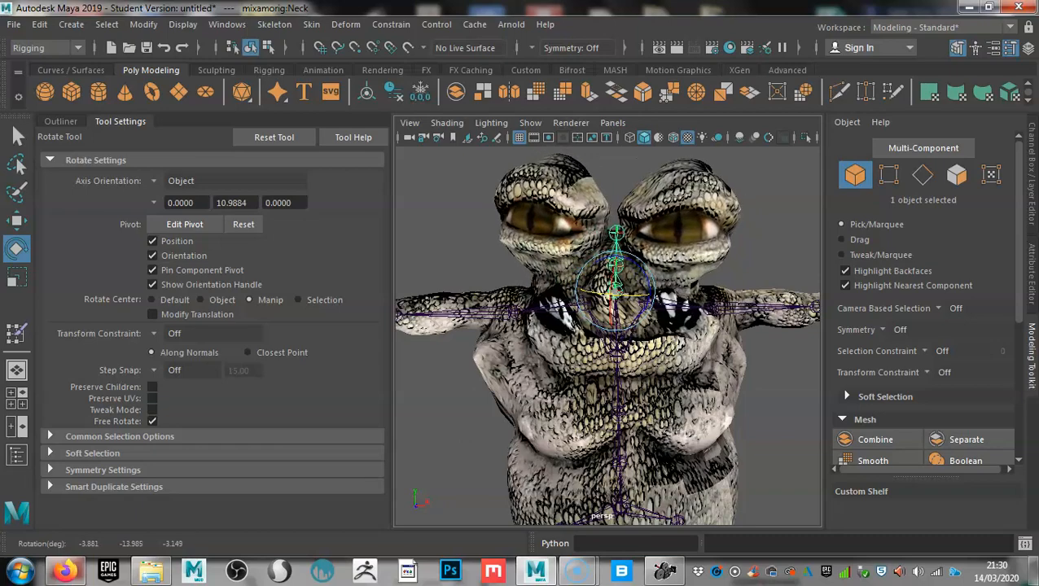
{"action": "left_click_drag", "start_coordinate": [653, 298], "coordinate": [663, 341], "text": "alt"}
{"action": "left_click_drag", "start_coordinate": [581, 320], "coordinate": [594, 325]}
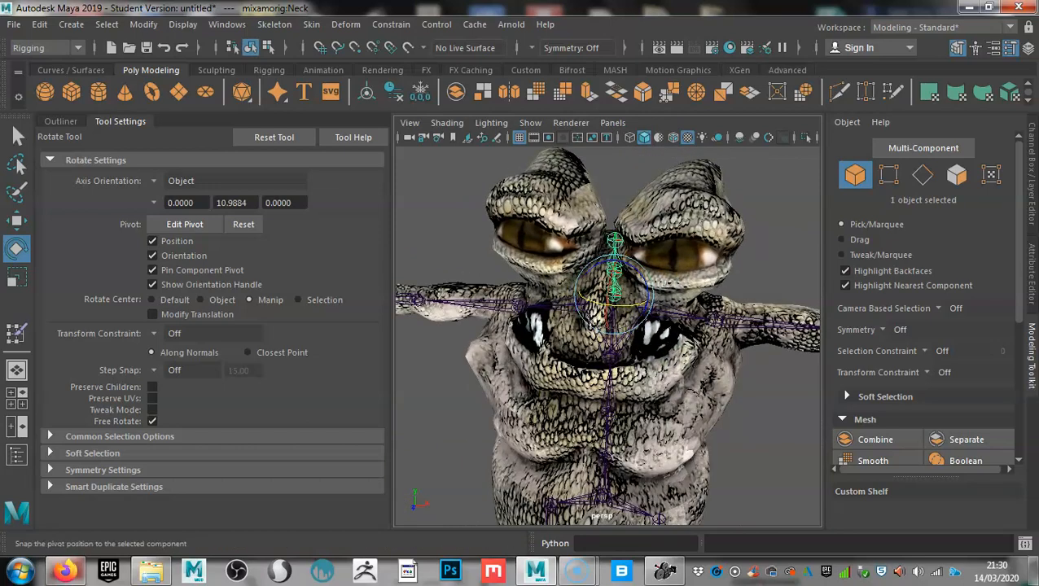
{"action": "key", "text": "5"}
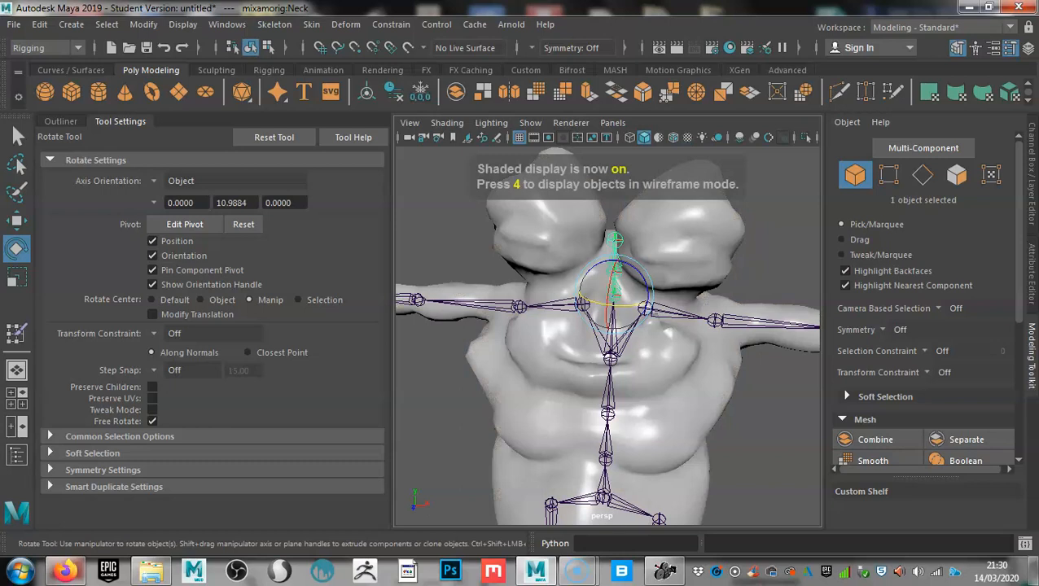
Select the GompSculpt mesh and reactivate the Paint Skin Weights tool with its brush opacity and value settings shown
{"action": "mouse_move", "coordinate": [608, 311]}
{"action": "left_mouse_down"}
{"action": "mouse_move", "coordinate": [617, 262]}
{"action": "mouse_move", "coordinate": [544, 287]}
{"action": "mouse_move", "coordinate": [480, 281]}
{"action": "mouse_move", "coordinate": [538, 299]}
{"action": "mouse_move", "coordinate": [547, 286]}
{"action": "left_mouse_up"}
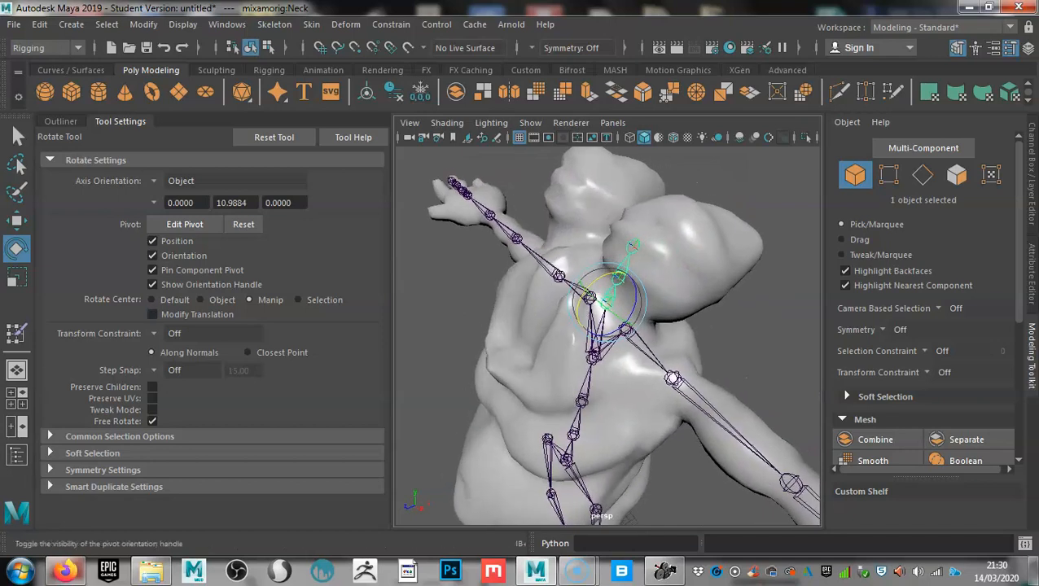
{"action": "left_click", "coordinate": [17, 455]}
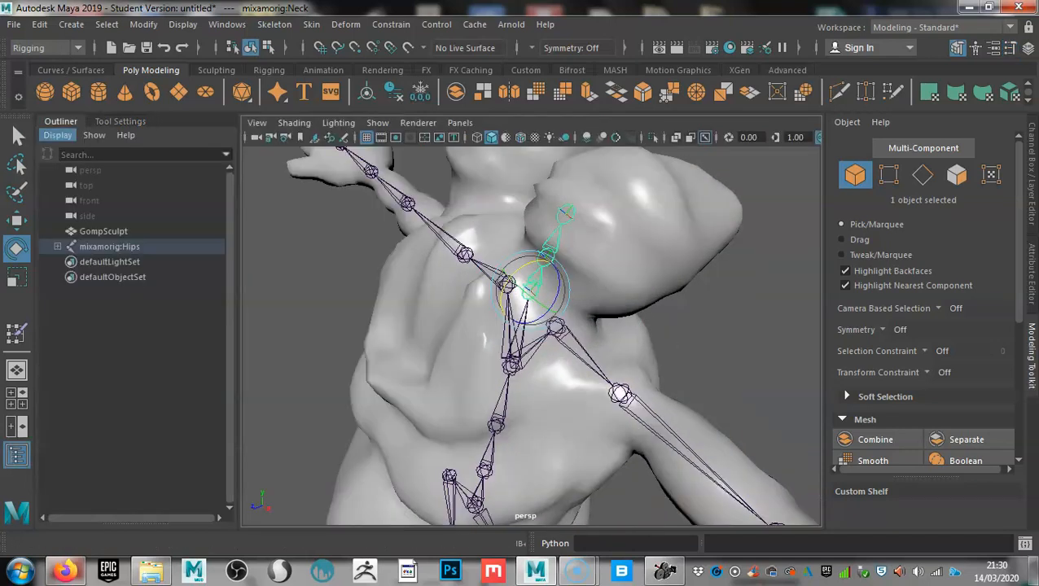
{"action": "left_click", "coordinate": [104, 231]}
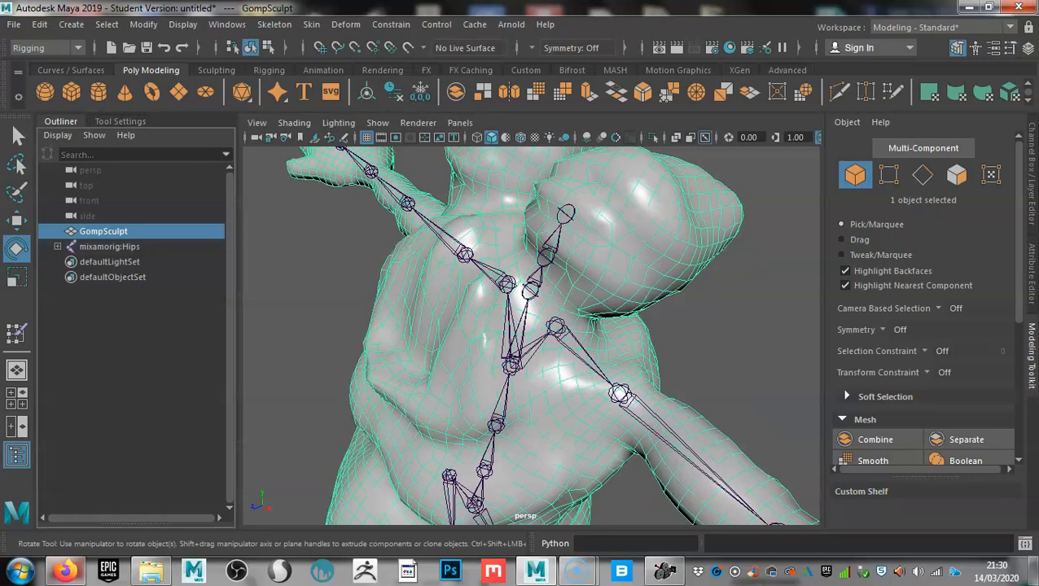
{"action": "left_click", "coordinate": [17, 333]}
{"action": "left_click", "coordinate": [120, 122]}
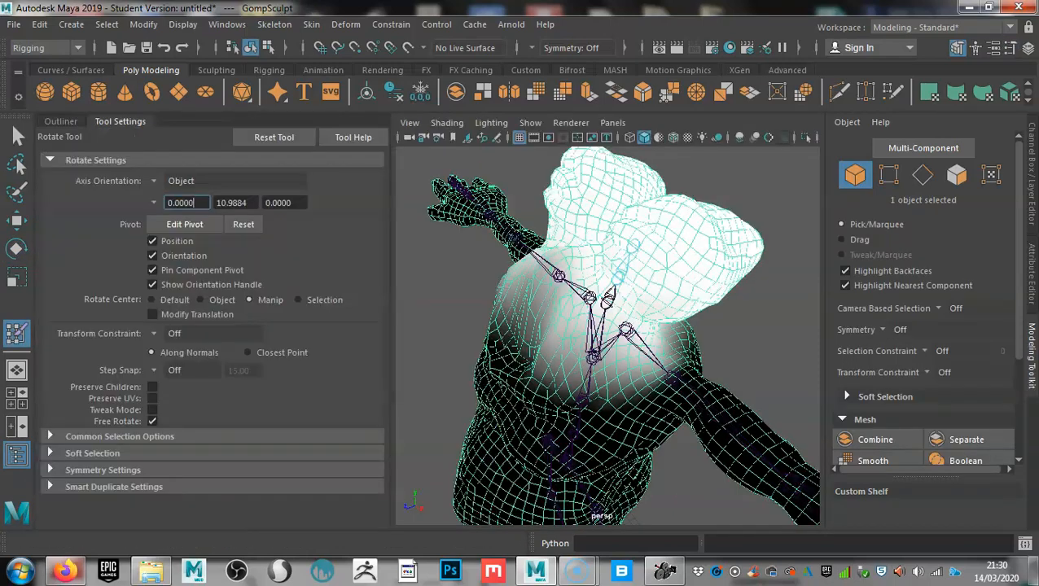
{"action": "mouse_move", "coordinate": [521, 366]}
{"action": "left_mouse_down", "text": "alt"}
{"action": "mouse_move", "coordinate": [607, 364]}
{"action": "mouse_move", "coordinate": [663, 377]}
{"action": "mouse_move", "coordinate": [643, 371]}
{"action": "left_mouse_up", "text": "alt"}
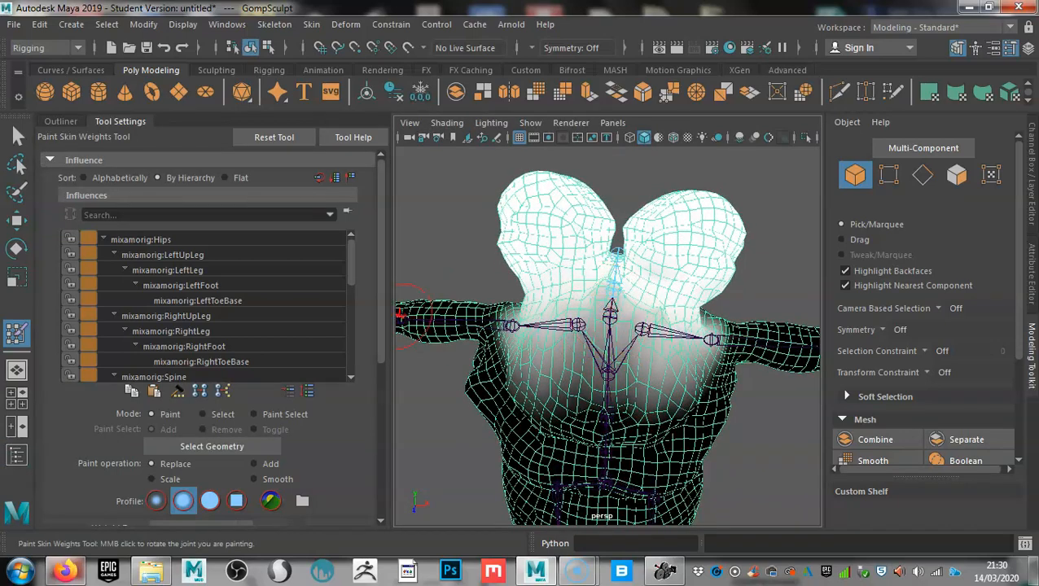
{"action": "scroll", "coordinate": [212, 378], "scroll_direction": "down", "scroll_amount": 5}
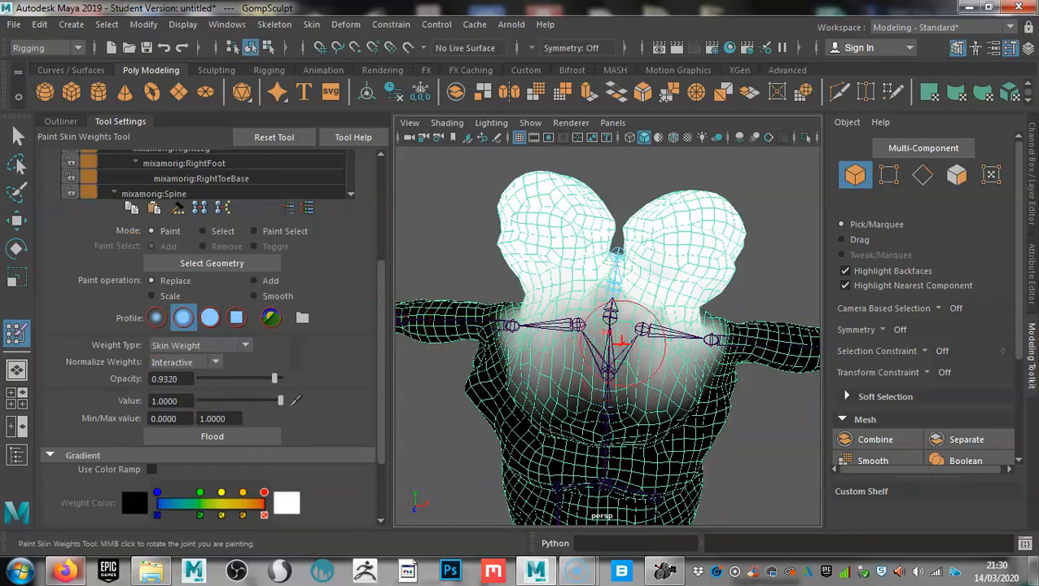
Raise the brush opacity to 1 and extend the Head weights over the upper back between the shoulders
{"action": "mouse_move", "coordinate": [688, 346]}
{"action": "left_mouse_down", "text": "alt"}
{"action": "mouse_move", "coordinate": [570, 310]}
{"action": "mouse_move", "coordinate": [511, 267]}
{"action": "mouse_move", "coordinate": [522, 274]}
{"action": "mouse_move", "coordinate": [466, 326]}
{"action": "mouse_move", "coordinate": [562, 314]}
{"action": "left_mouse_up", "text": "alt"}
{"action": "right_click_drag", "start_coordinate": [562, 313], "coordinate": [696, 322], "text": "alt"}
{"action": "mouse_move", "coordinate": [696, 322]}
{"action": "left_mouse_down", "text": "alt"}
{"action": "mouse_move", "coordinate": [669, 330]}
{"action": "mouse_move", "coordinate": [640, 313]}
{"action": "mouse_move", "coordinate": [552, 366]}
{"action": "mouse_move", "coordinate": [488, 334]}
{"action": "mouse_move", "coordinate": [591, 329]}
{"action": "mouse_move", "coordinate": [730, 376]}
{"action": "mouse_move", "coordinate": [684, 331]}
{"action": "mouse_move", "coordinate": [636, 321]}
{"action": "mouse_move", "coordinate": [661, 308]}
{"action": "mouse_move", "coordinate": [610, 290]}
{"action": "mouse_move", "coordinate": [662, 308]}
{"action": "mouse_move", "coordinate": [561, 374]}
{"action": "left_mouse_up", "text": "alt"}
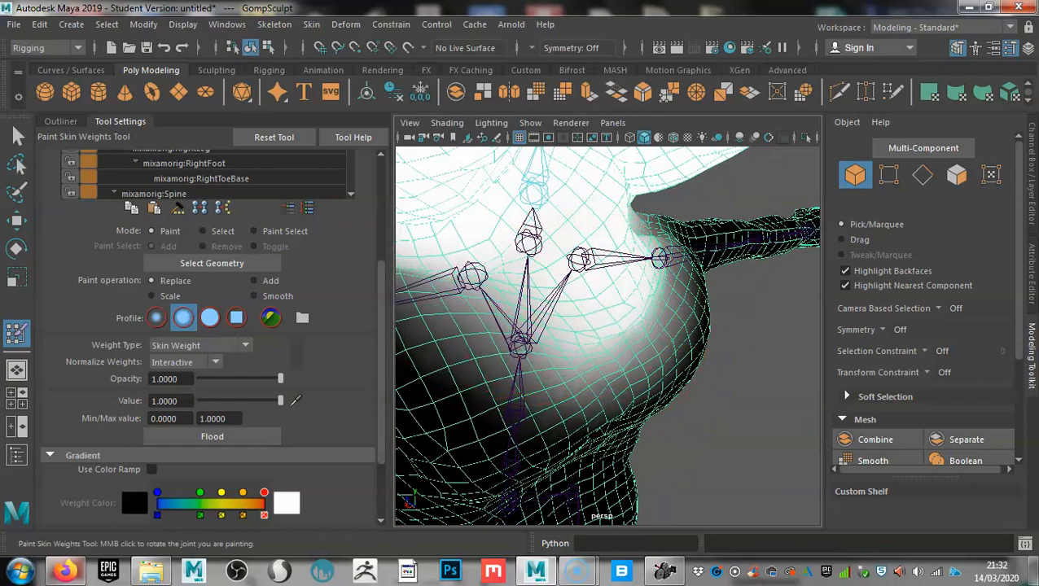
{"action": "mouse_move", "coordinate": [601, 313]}
{"action": "left_mouse_down", "text": "alt"}
{"action": "mouse_move", "coordinate": [564, 301]}
{"action": "mouse_move", "coordinate": [538, 311]}
{"action": "mouse_move", "coordinate": [575, 303]}
{"action": "mouse_move", "coordinate": [557, 290]}
{"action": "mouse_move", "coordinate": [564, 282]}
{"action": "mouse_move", "coordinate": [656, 269]}
{"action": "left_mouse_up", "text": "alt"}
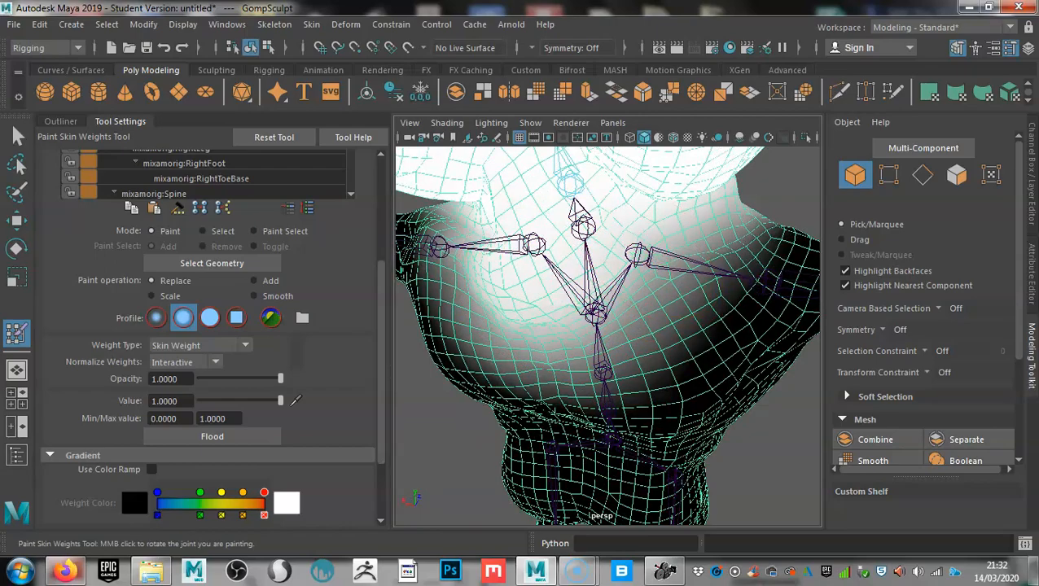
{"action": "mouse_move", "coordinate": [640, 311]}
{"action": "left_mouse_down", "text": "alt"}
{"action": "mouse_move", "coordinate": [608, 260]}
{"action": "mouse_move", "coordinate": [598, 274]}
{"action": "mouse_move", "coordinate": [670, 281]}
{"action": "mouse_move", "coordinate": [661, 289]}
{"action": "mouse_move", "coordinate": [615, 232]}
{"action": "mouse_move", "coordinate": [684, 325]}
{"action": "mouse_move", "coordinate": [584, 302]}
{"action": "mouse_move", "coordinate": [620, 328]}
{"action": "left_mouse_up", "text": "alt"}
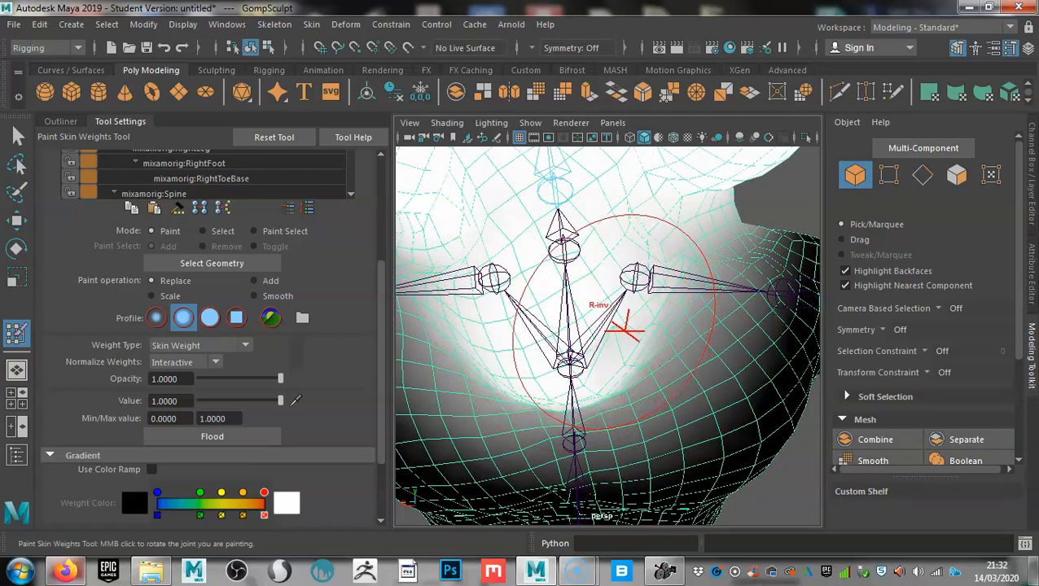
Undo the last stroke, then even out and smooth the Head weights across both sides of the upper back
{"action": "key", "text": "ctrl+z"}
{"action": "scroll", "coordinate": [570, 322], "scroll_direction": "down", "scroll_amount": 5}
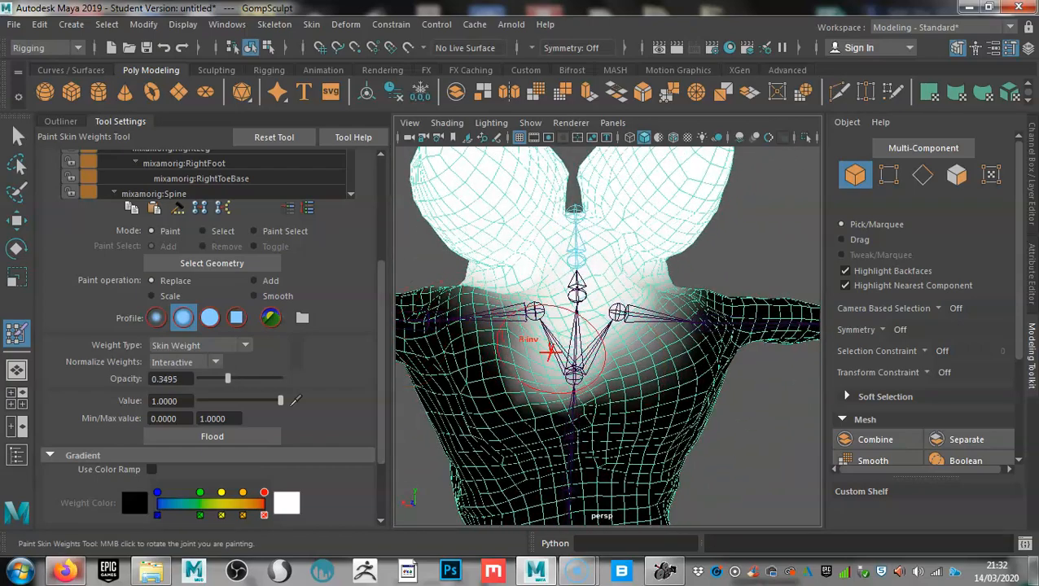
{"action": "left_click_drag", "start_coordinate": [552, 352], "coordinate": [591, 326], "text": "alt"}
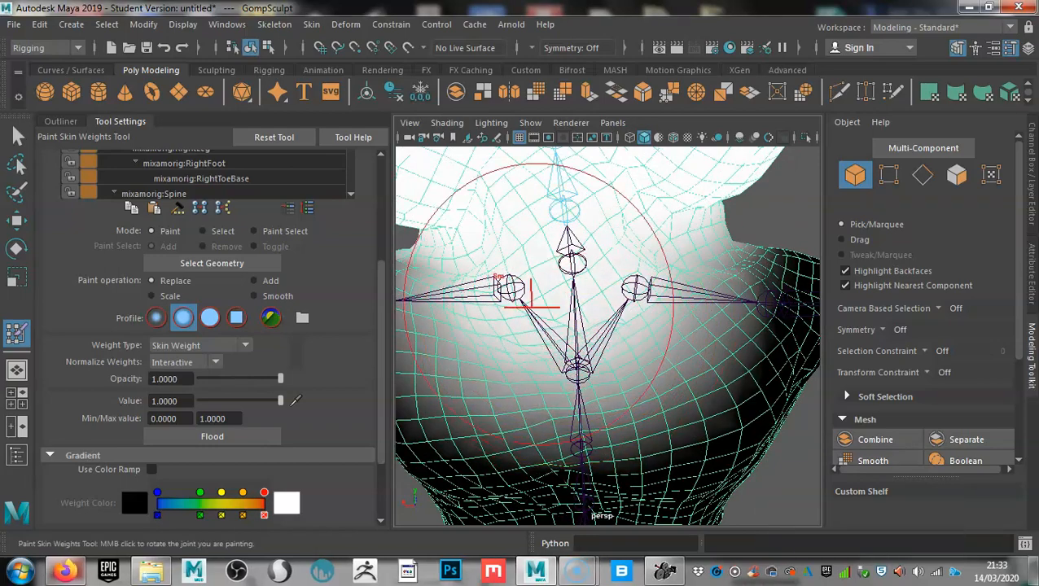
{"action": "left_click_drag", "start_coordinate": [560, 293], "coordinate": [407, 391], "text": "alt"}
Leave weight painting, select the mixamorig:Neck joint and examine how the head, neck and shoulders deform
{"action": "left_click", "coordinate": [18, 136]}
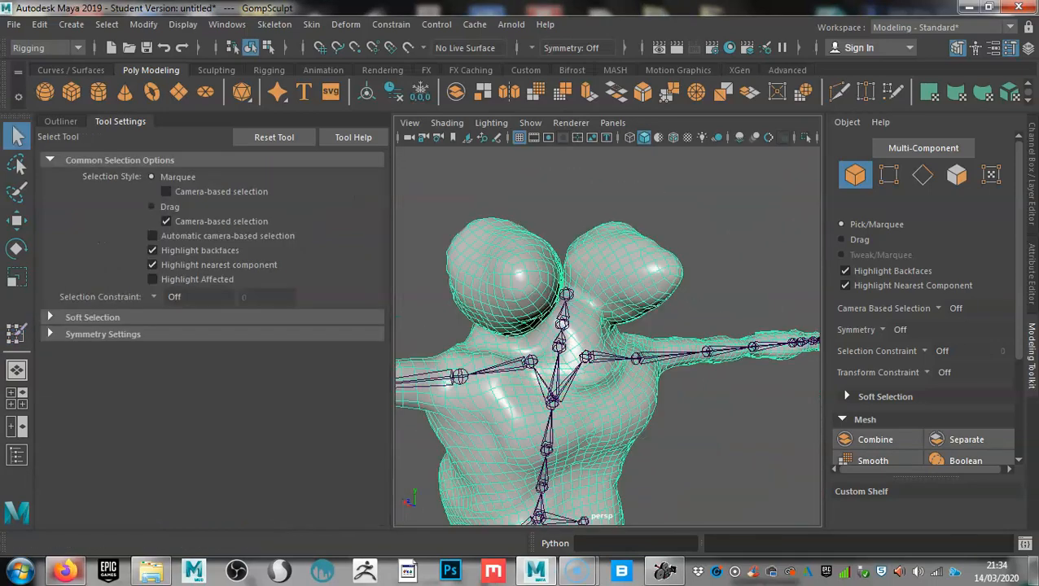
{"action": "left_click", "coordinate": [60, 121]}
{"action": "mouse_move", "coordinate": [529, 342]}
{"action": "left_mouse_down", "text": "alt"}
{"action": "mouse_move", "coordinate": [489, 269]}
{"action": "mouse_move", "coordinate": [456, 309]}
{"action": "mouse_move", "coordinate": [391, 325]}
{"action": "left_mouse_up", "text": "alt"}
{"action": "left_click", "coordinate": [531, 291]}
{"action": "double_click", "coordinate": [18, 332]}
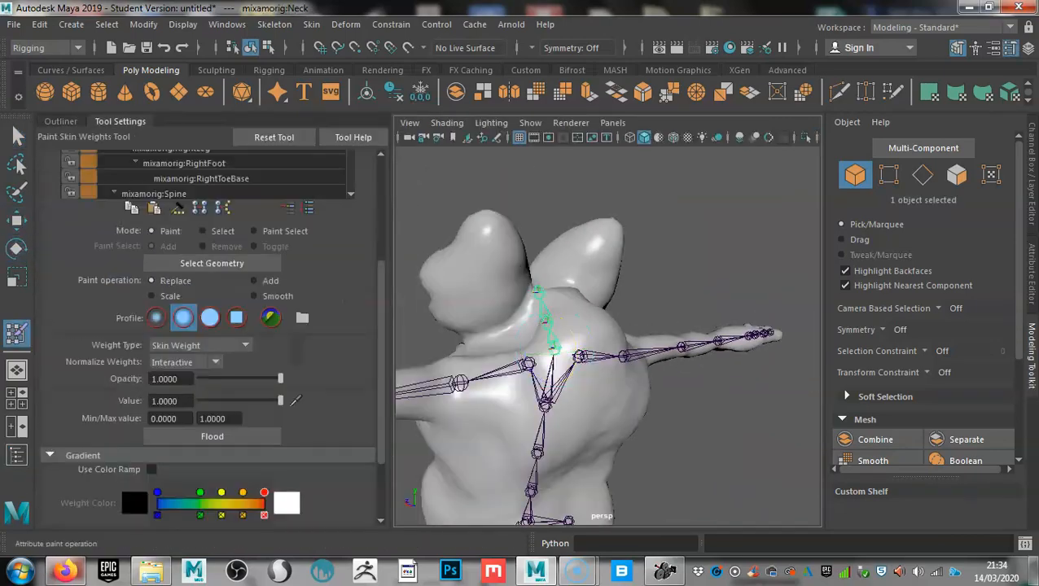
{"action": "left_click", "coordinate": [60, 120]}
{"action": "left_click", "coordinate": [103, 231]}
{"action": "left_click_drag", "start_coordinate": [456, 342], "coordinate": [639, 342], "text": "alt"}
{"action": "key", "text": "q"}
{"action": "left_click", "coordinate": [627, 382]}
{"action": "left_click", "coordinate": [509, 372]}
{"action": "key", "text": "e"}
{"action": "mouse_move", "coordinate": [554, 358]}
{"action": "left_mouse_down", "text": "alt"}
{"action": "mouse_move", "coordinate": [424, 366]}
{"action": "mouse_move", "coordinate": [350, 399]}
{"action": "mouse_move", "coordinate": [358, 333]}
{"action": "left_mouse_up", "text": "alt"}
{"action": "scroll", "coordinate": [504, 326], "scroll_direction": "down", "scroll_amount": 4}
Select the GompSculpt mesh and reopen the Paint Skin Weights tool with its influence list
{"action": "left_click", "coordinate": [103, 231]}
{"action": "left_click", "coordinate": [18, 332]}
{"action": "mouse_move", "coordinate": [456, 358]}
{"action": "middle_mouse_down"}
{"action": "mouse_move", "coordinate": [399, 424]}
{"action": "mouse_move", "coordinate": [418, 370]}
{"action": "mouse_move", "coordinate": [487, 405]}
{"action": "mouse_move", "coordinate": [539, 399]}
{"action": "middle_mouse_up"}
{"action": "left_click_drag", "start_coordinate": [539, 399], "coordinate": [553, 374], "text": "alt"}
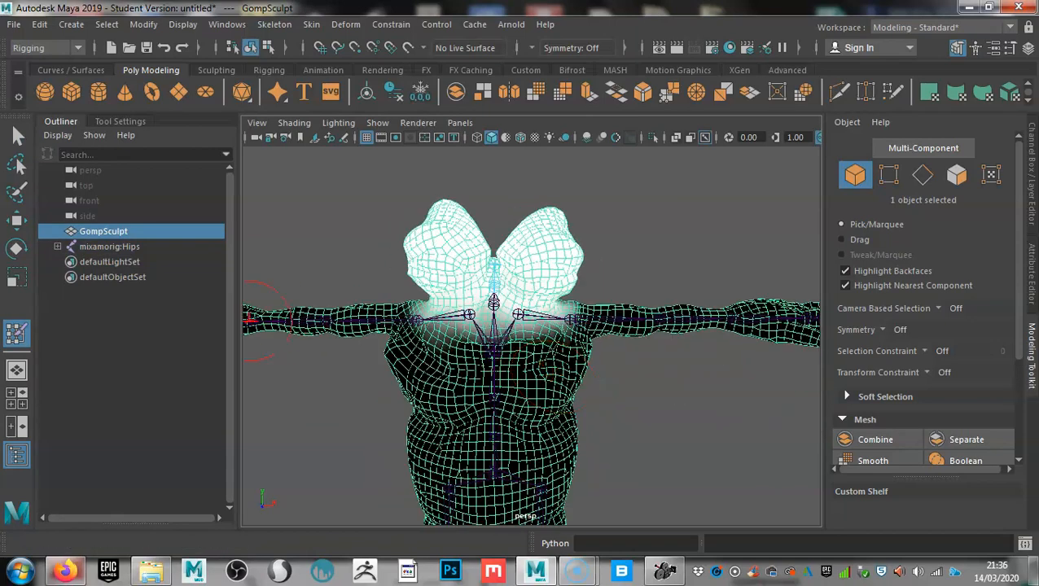
{"action": "double_click", "coordinate": [17, 333]}
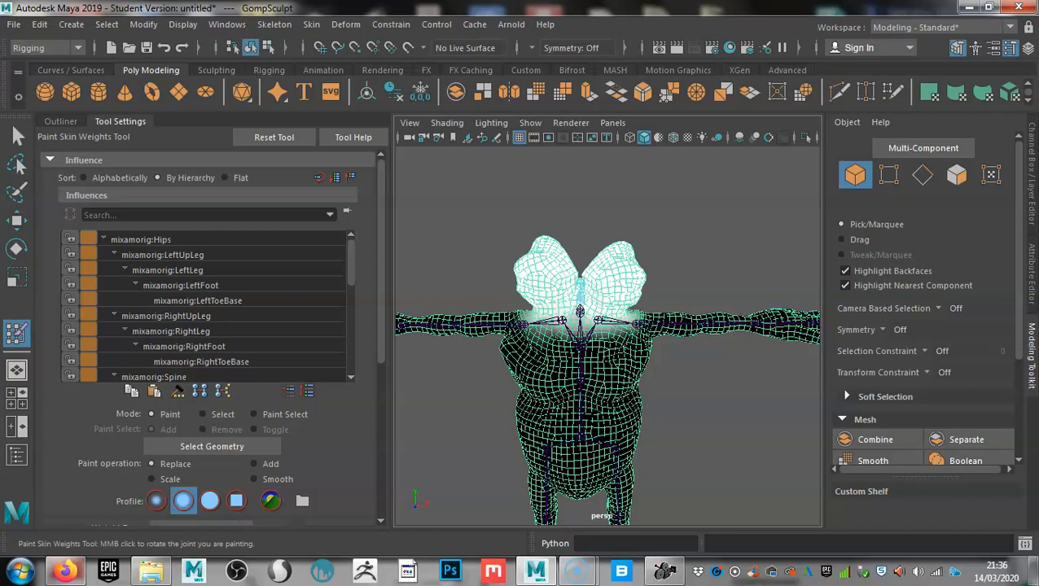
Select the mixamorig:Neck influence and examine its weights around the base of the neck
{"action": "left_click_drag", "start_coordinate": [351, 262], "coordinate": [351, 335]}
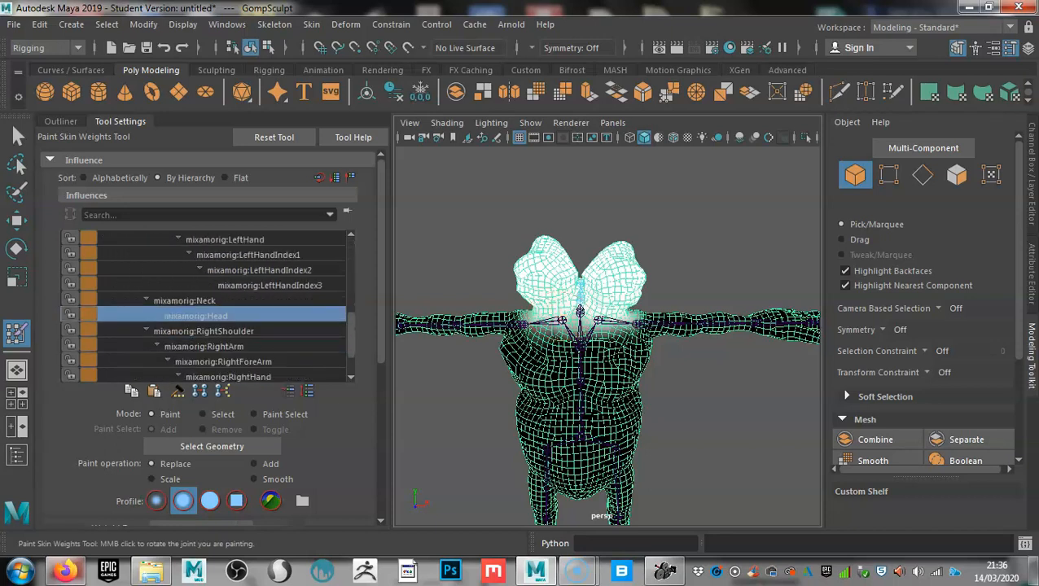
{"action": "left_click", "coordinate": [185, 300]}
{"action": "mouse_move", "coordinate": [609, 386]}
{"action": "left_mouse_down", "text": "alt"}
{"action": "mouse_move", "coordinate": [531, 378]}
{"action": "mouse_move", "coordinate": [528, 356]}
{"action": "mouse_move", "coordinate": [612, 395]}
{"action": "mouse_move", "coordinate": [593, 398]}
{"action": "left_mouse_up", "text": "alt"}
{"action": "right_click_drag", "start_coordinate": [594, 398], "coordinate": [565, 350], "text": "alt"}
{"action": "mouse_move", "coordinate": [570, 367]}
{"action": "left_mouse_down", "text": "alt"}
{"action": "mouse_move", "coordinate": [586, 300]}
{"action": "mouse_move", "coordinate": [583, 337]}
{"action": "mouse_move", "coordinate": [595, 345]}
{"action": "mouse_move", "coordinate": [577, 303]}
{"action": "left_mouse_up", "text": "alt"}
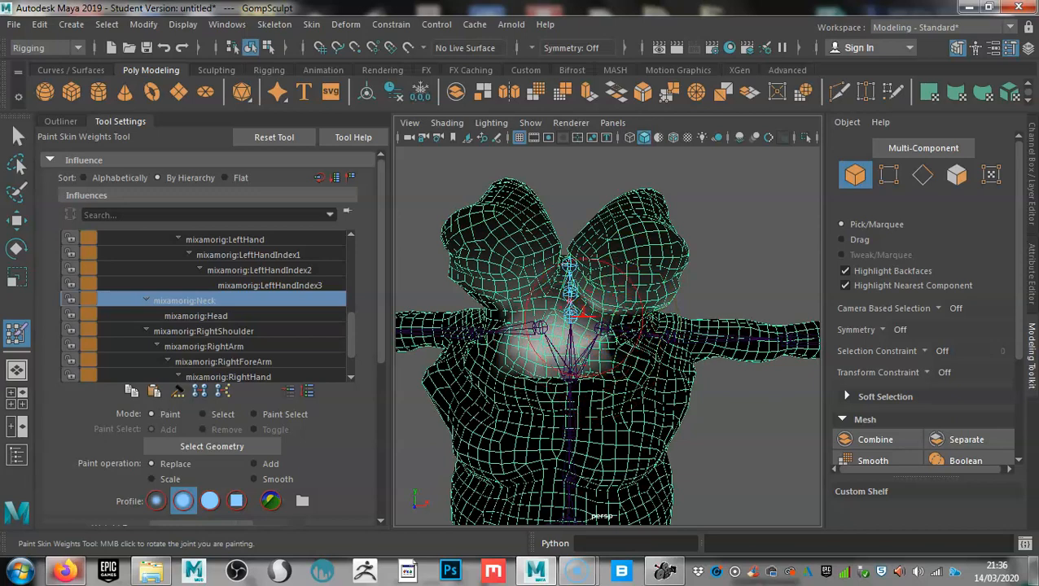
{"action": "left_click_drag", "start_coordinate": [574, 348], "coordinate": [589, 362], "text": "alt"}
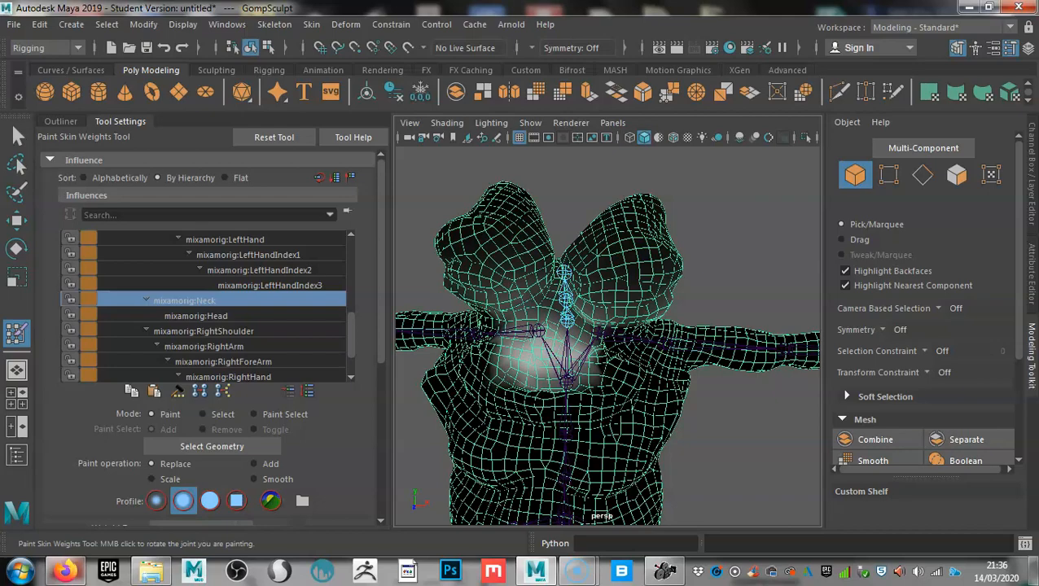
Select the mixamorig:RightShoulder influence and trim its weights back from the upper chest toward the shoulder
{"action": "left_click", "coordinate": [204, 332]}
{"action": "left_click_drag", "start_coordinate": [428, 379], "coordinate": [510, 407], "text": "alt"}
{"action": "middle_click_drag", "start_coordinate": [510, 407], "coordinate": [511, 385], "text": "alt"}
{"action": "mouse_move", "coordinate": [511, 383]}
{"action": "left_mouse_down", "text": "alt"}
{"action": "mouse_move", "coordinate": [474, 368]}
{"action": "mouse_move", "coordinate": [526, 439]}
{"action": "mouse_move", "coordinate": [545, 392]}
{"action": "mouse_move", "coordinate": [561, 392]}
{"action": "mouse_move", "coordinate": [570, 378]}
{"action": "mouse_move", "coordinate": [575, 336]}
{"action": "left_mouse_up", "text": "alt"}
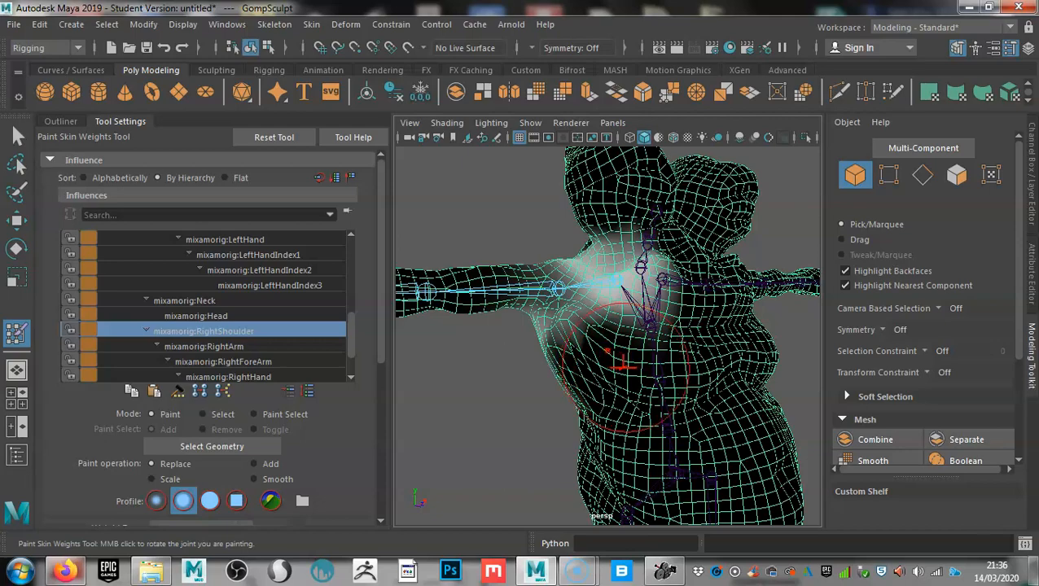
{"action": "mouse_move", "coordinate": [659, 354]}
{"action": "left_mouse_down", "text": "alt"}
{"action": "mouse_move", "coordinate": [684, 367]}
{"action": "mouse_move", "coordinate": [661, 372]}
{"action": "mouse_move", "coordinate": [677, 379]}
{"action": "left_mouse_up", "text": "alt"}
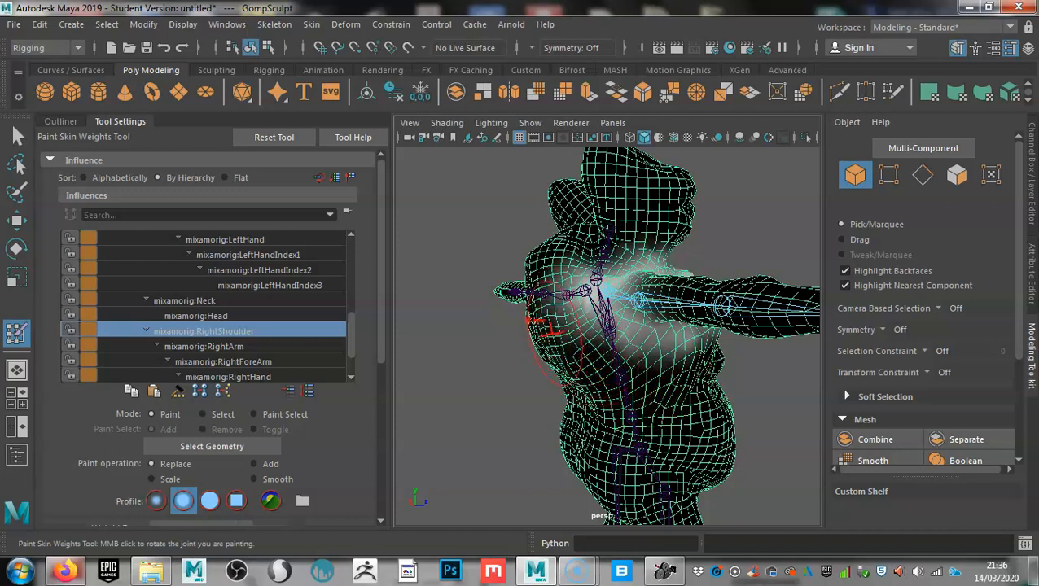
{"action": "mouse_move", "coordinate": [702, 399]}
{"action": "left_mouse_down", "text": "alt"}
{"action": "mouse_move", "coordinate": [623, 361]}
{"action": "mouse_move", "coordinate": [598, 397]}
{"action": "mouse_move", "coordinate": [529, 389]}
{"action": "mouse_move", "coordinate": [595, 407]}
{"action": "mouse_move", "coordinate": [538, 371]}
{"action": "mouse_move", "coordinate": [667, 394]}
{"action": "mouse_move", "coordinate": [673, 375]}
{"action": "mouse_move", "coordinate": [488, 388]}
{"action": "mouse_move", "coordinate": [674, 379]}
{"action": "left_mouse_up", "text": "alt"}
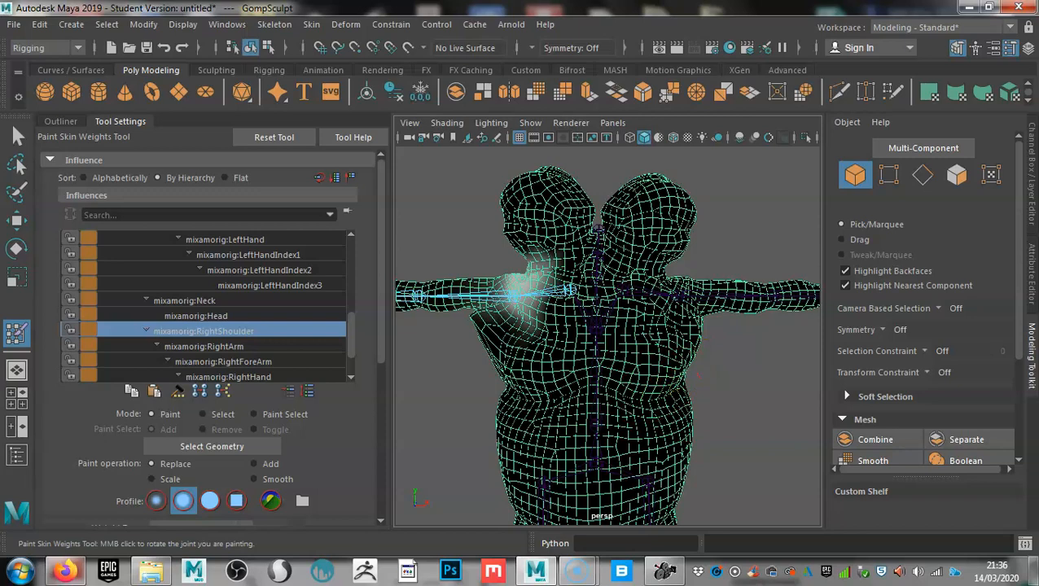
Select the mixamorig:RightArm influence and reduce its weights on the side of the torso below the armpit
{"action": "left_click", "coordinate": [204, 347]}
{"action": "mouse_move", "coordinate": [593, 388]}
{"action": "left_mouse_down", "text": "alt"}
{"action": "mouse_move", "coordinate": [651, 387]}
{"action": "mouse_move", "coordinate": [593, 394]}
{"action": "left_mouse_up", "text": "alt"}
{"action": "left_click_drag", "start_coordinate": [501, 358], "coordinate": [505, 350], "text": "alt"}
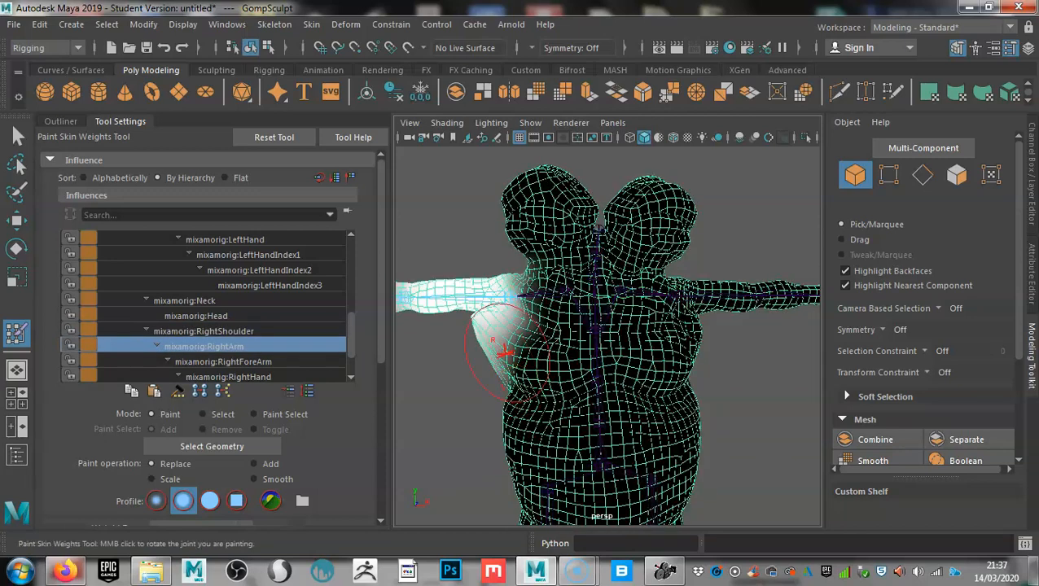
{"action": "mouse_move", "coordinate": [478, 303]}
{"action": "left_mouse_down", "text": "alt"}
{"action": "mouse_move", "coordinate": [407, 259]}
{"action": "mouse_move", "coordinate": [659, 336]}
{"action": "left_mouse_up", "text": "alt"}
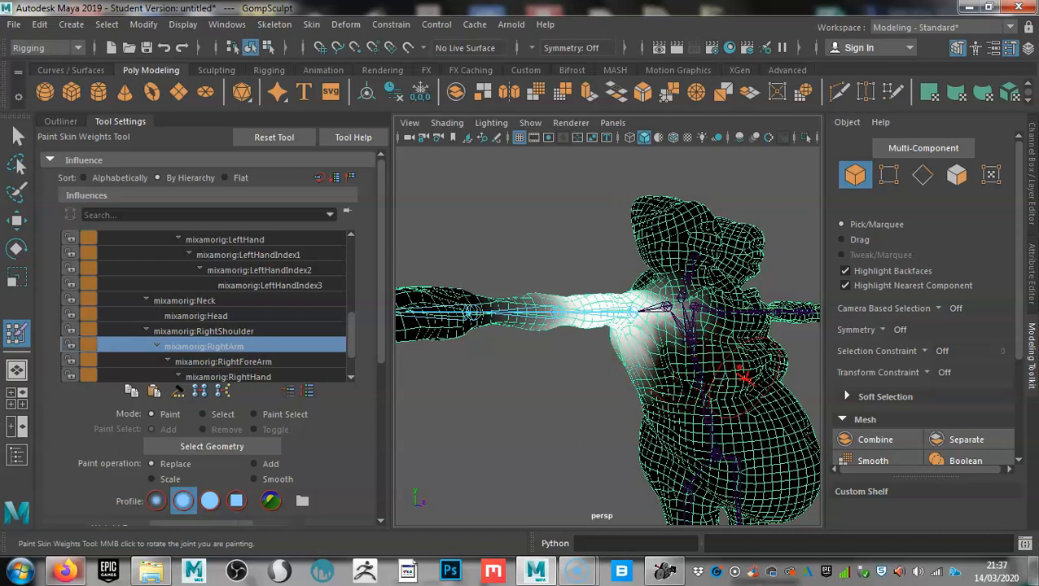
Clear the remaining RightArm weights from the flank and soften the falloff where the arm meets the torso
{"action": "left_click_drag", "start_coordinate": [737, 387], "coordinate": [766, 417], "text": "alt"}
{"action": "mouse_move", "coordinate": [633, 332]}
{"action": "left_mouse_down", "text": "alt"}
{"action": "mouse_move", "coordinate": [627, 350]}
{"action": "mouse_move", "coordinate": [644, 370]}
{"action": "left_mouse_up", "text": "alt"}
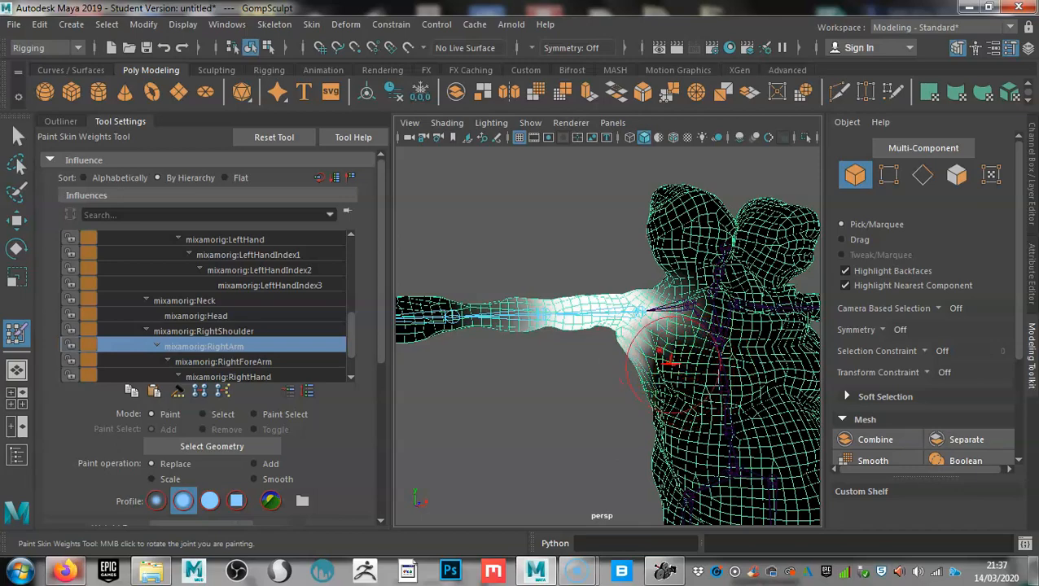
{"action": "mouse_move", "coordinate": [672, 363]}
{"action": "left_mouse_down", "text": "alt"}
{"action": "mouse_move", "coordinate": [591, 371]}
{"action": "mouse_move", "coordinate": [542, 321]}
{"action": "mouse_move", "coordinate": [534, 342]}
{"action": "mouse_move", "coordinate": [627, 374]}
{"action": "mouse_move", "coordinate": [590, 380]}
{"action": "left_mouse_up", "text": "alt"}
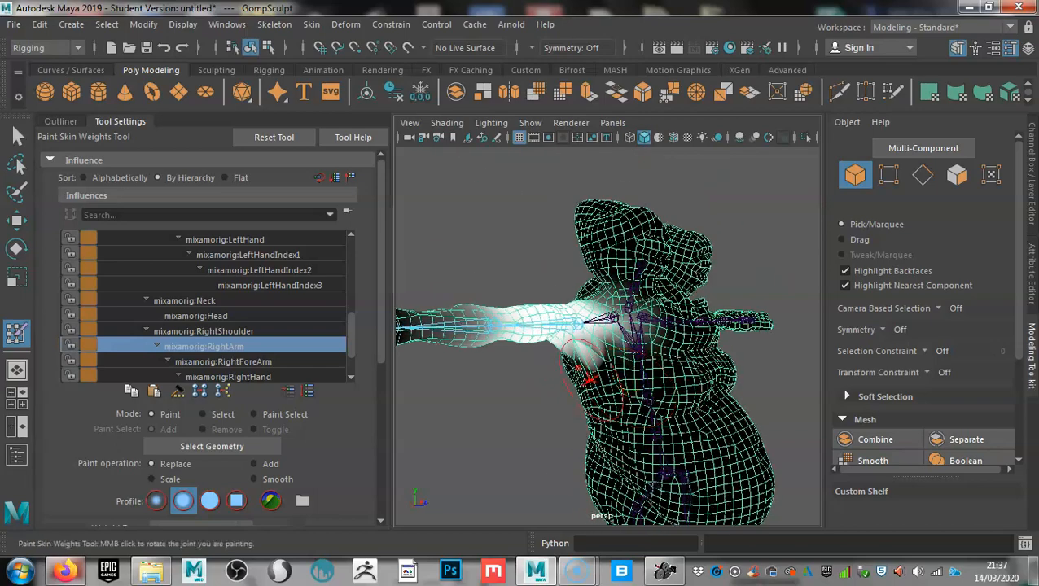
{"action": "left_click_drag", "start_coordinate": [696, 401], "coordinate": [675, 400], "text": "alt"}
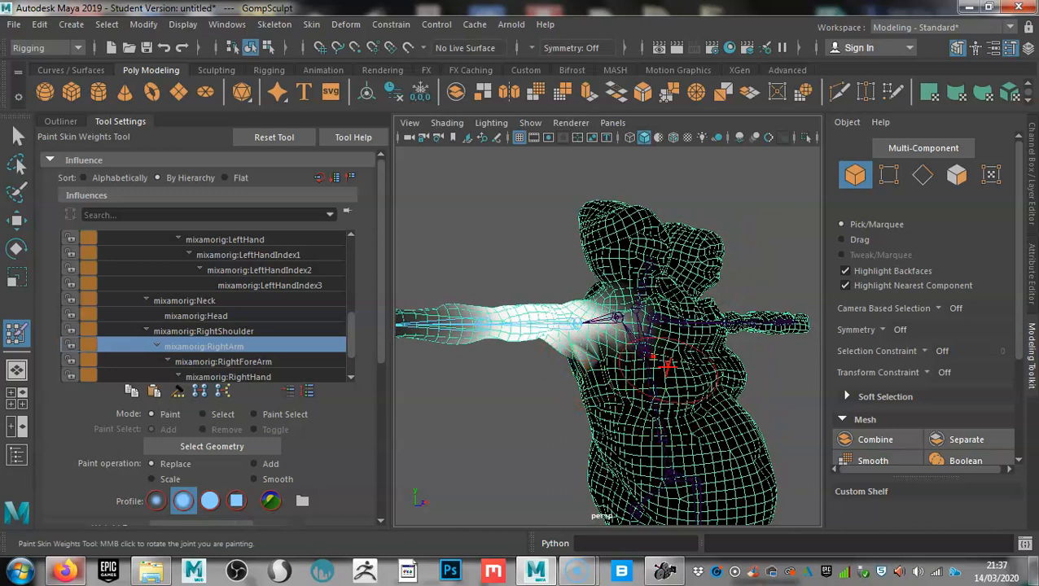
{"action": "left_click_drag", "start_coordinate": [656, 358], "coordinate": [622, 373], "text": "alt"}
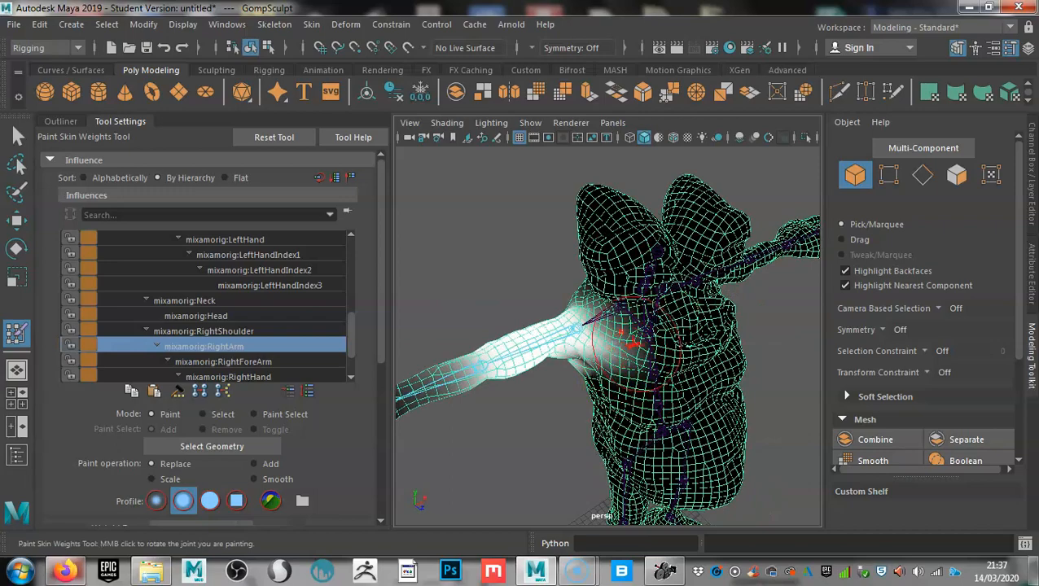
Undo an oversized stroke at the armpit, then paint RightArm weight into the armpit crease and smooth its edge
{"action": "left_click_drag", "start_coordinate": [603, 383], "coordinate": [613, 424], "text": "alt"}
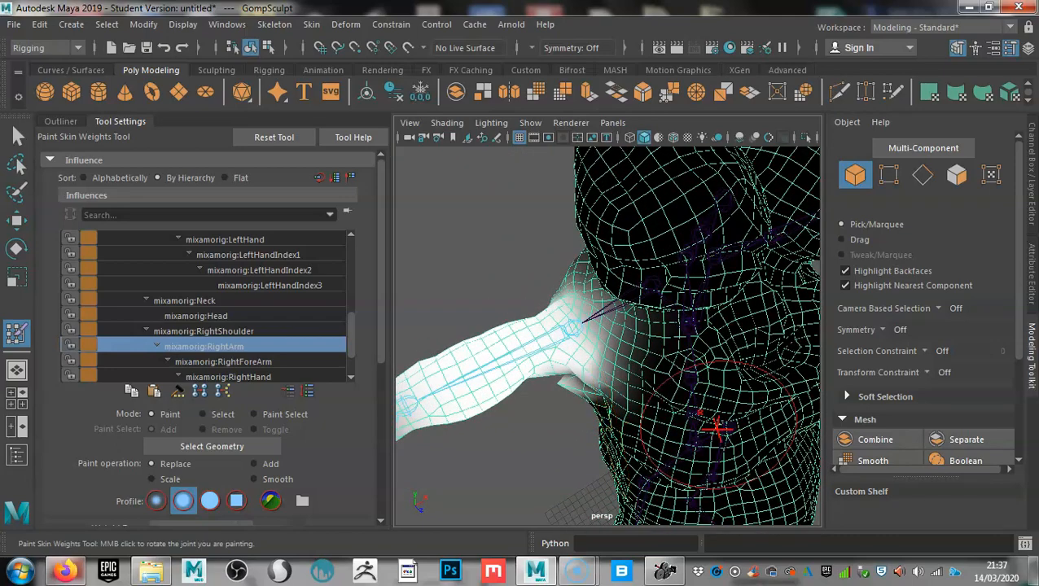
{"action": "mouse_move", "coordinate": [539, 389]}
{"action": "left_mouse_down"}
{"action": "mouse_move", "coordinate": [591, 408]}
{"action": "mouse_move", "coordinate": [570, 375]}
{"action": "mouse_move", "coordinate": [598, 399]}
{"action": "mouse_move", "coordinate": [583, 395]}
{"action": "left_mouse_up"}
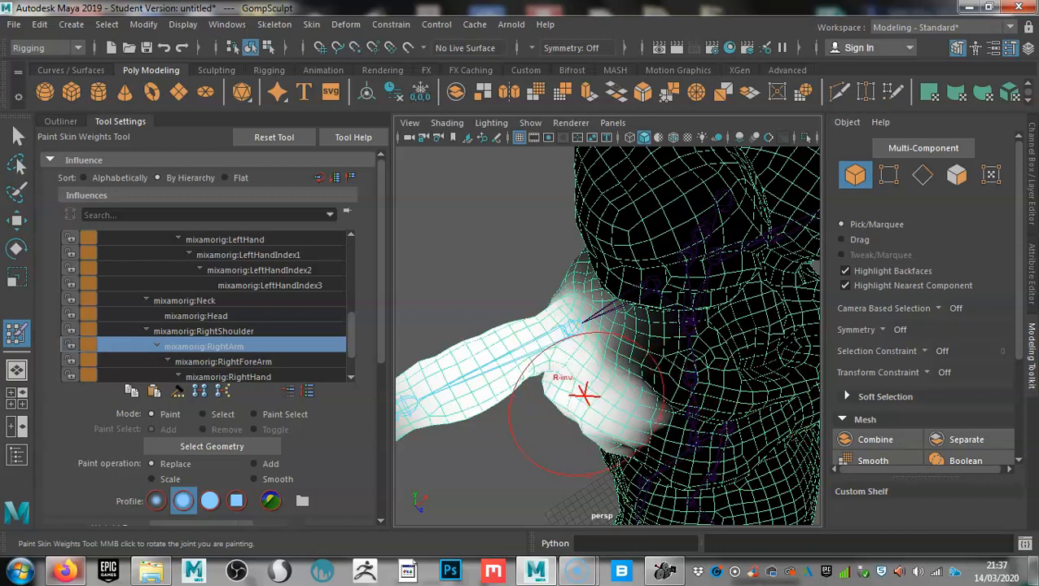
{"action": "key", "text": "ctrl+z"}
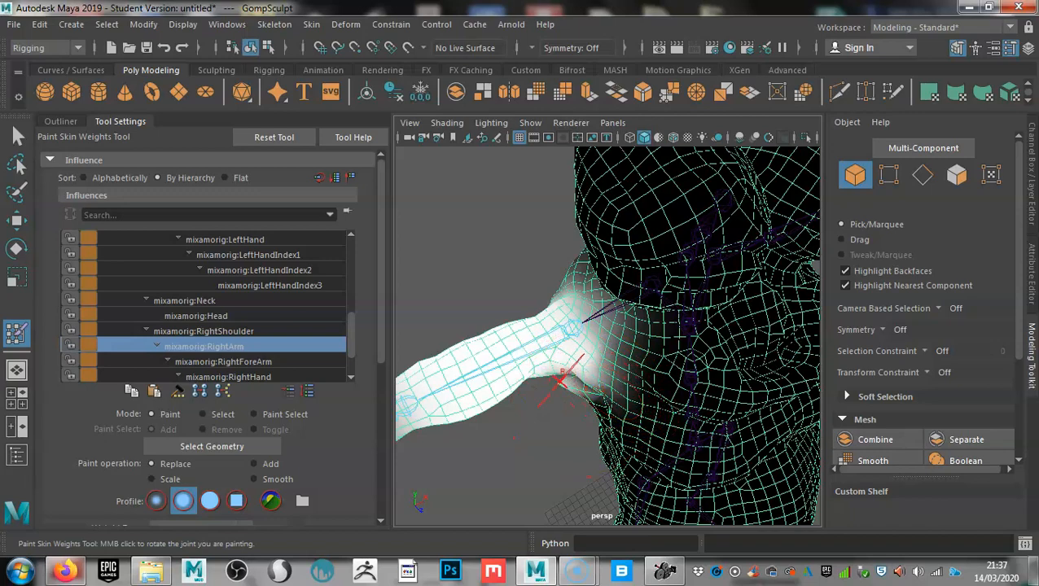
{"action": "mouse_move", "coordinate": [622, 385]}
{"action": "left_mouse_down", "text": "alt"}
{"action": "mouse_move", "coordinate": [632, 354]}
{"action": "mouse_move", "coordinate": [623, 366]}
{"action": "left_mouse_up", "text": "alt"}
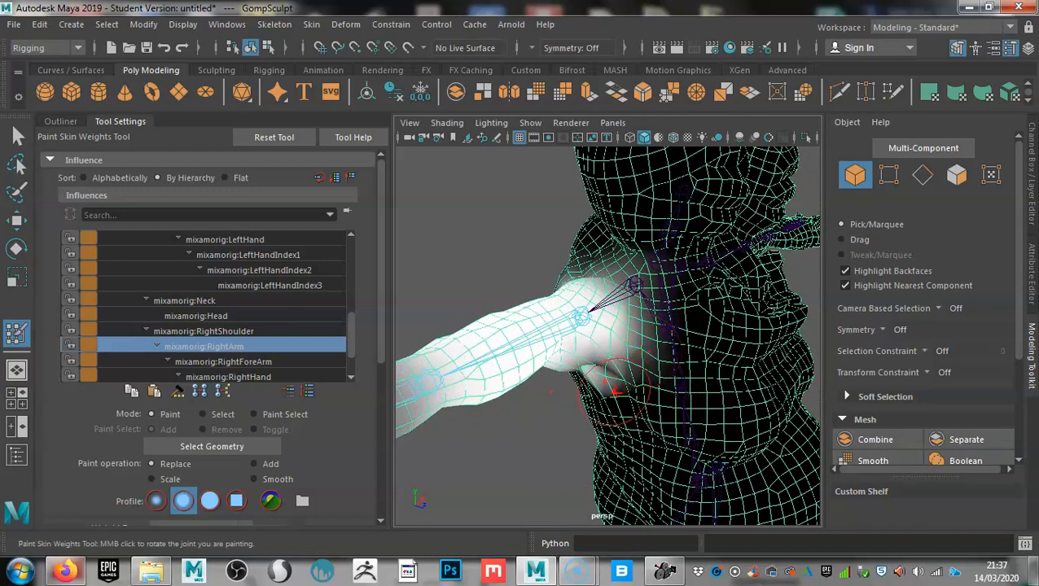
{"action": "right_click_drag", "start_coordinate": [621, 377], "coordinate": [648, 407], "text": "alt"}
{"action": "left_click_drag", "start_coordinate": [648, 406], "coordinate": [630, 415], "text": "alt"}
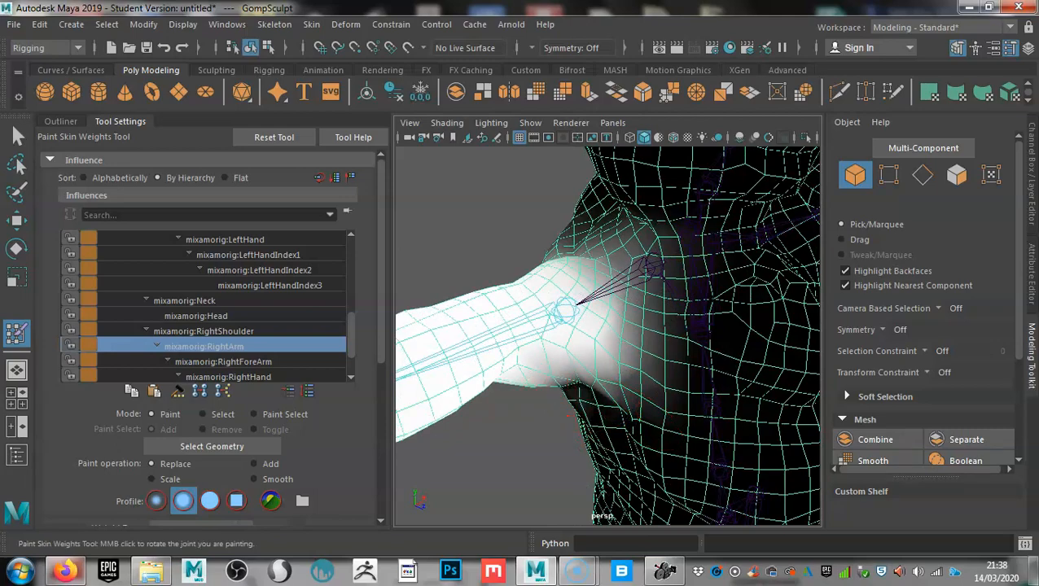
Smooth the RightArm weight falloff around the shoulder on the front and back of the torso
{"action": "left_click_drag", "start_coordinate": [637, 372], "coordinate": [678, 389], "text": "alt"}
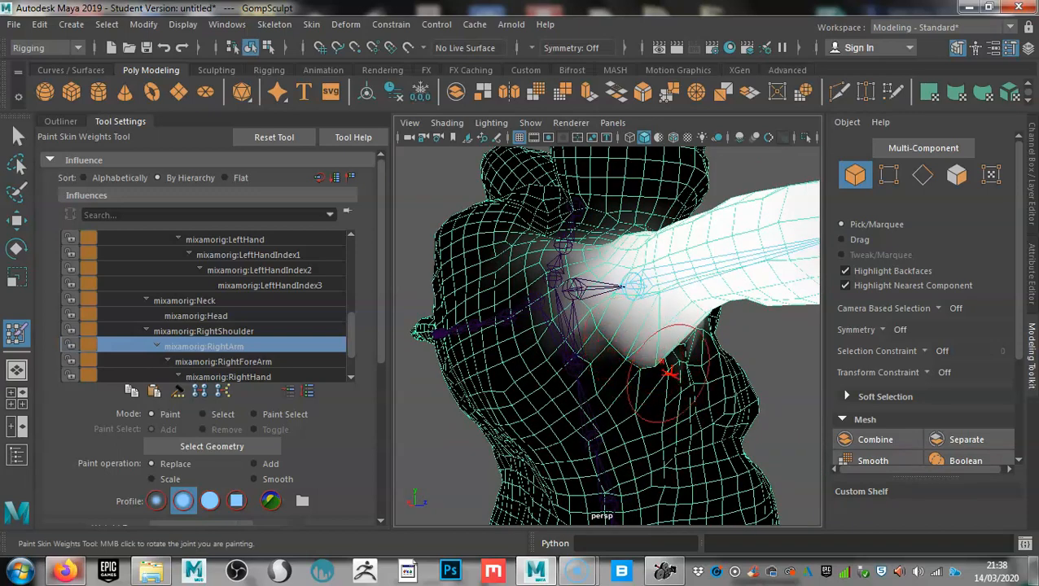
{"action": "left_click_drag", "start_coordinate": [673, 371], "coordinate": [622, 360], "text": "alt"}
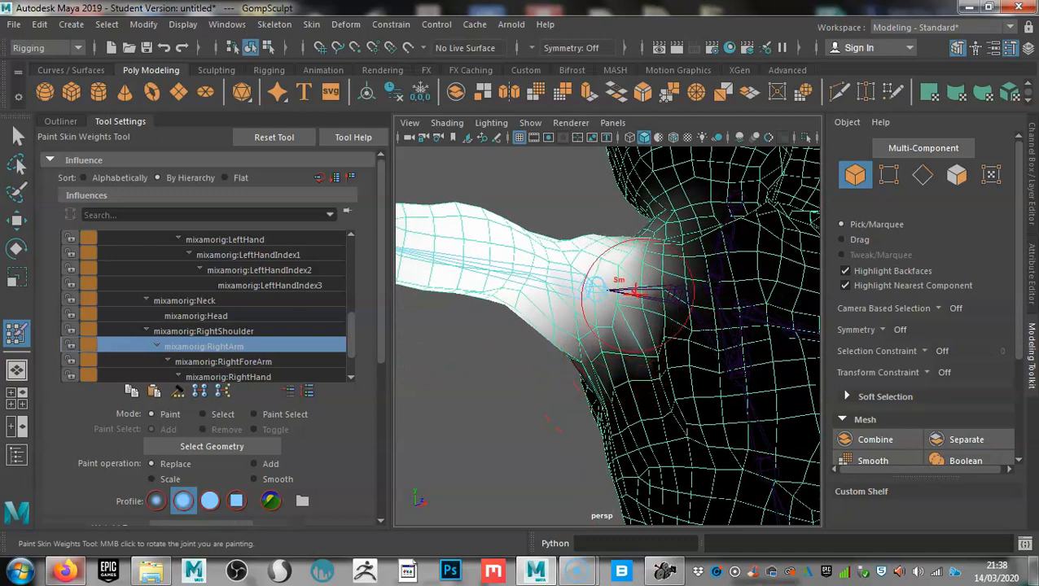
{"action": "mouse_move", "coordinate": [621, 301]}
{"action": "left_mouse_down", "text": "alt"}
{"action": "mouse_move", "coordinate": [664, 348]}
{"action": "mouse_move", "coordinate": [631, 352]}
{"action": "left_mouse_up", "text": "alt"}
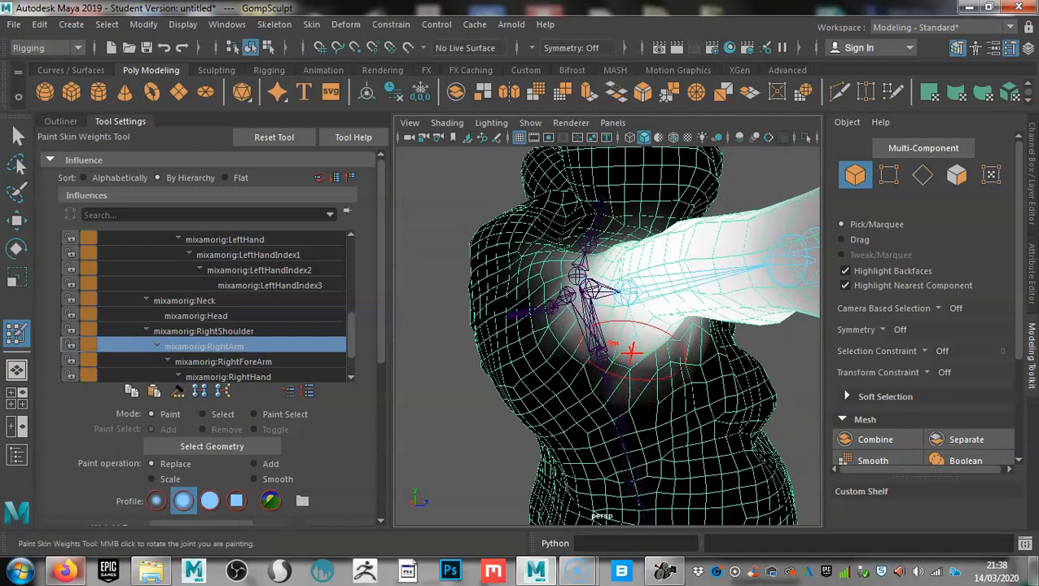
Examine the RightArm weights, then step through the RightForeArm, RightHand and RightHandIndex1 to RightHandIndex3 influences to check their coverage
{"action": "left_click_drag", "start_coordinate": [700, 382], "coordinate": [680, 422], "text": "alt"}
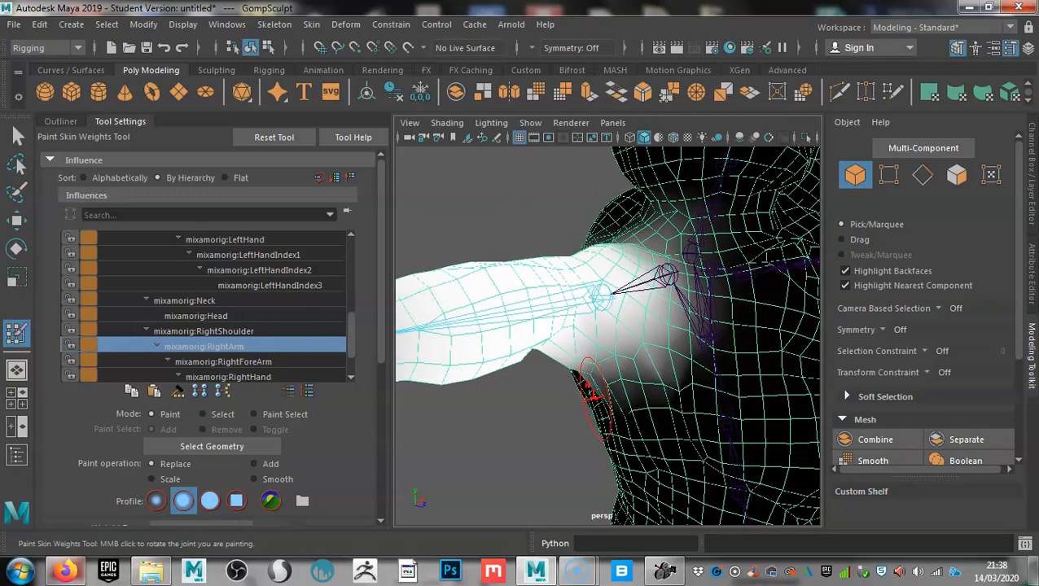
{"action": "right_click_drag", "start_coordinate": [626, 359], "coordinate": [565, 360], "text": "alt"}
{"action": "left_click_drag", "start_coordinate": [621, 360], "coordinate": [533, 365], "text": "alt"}
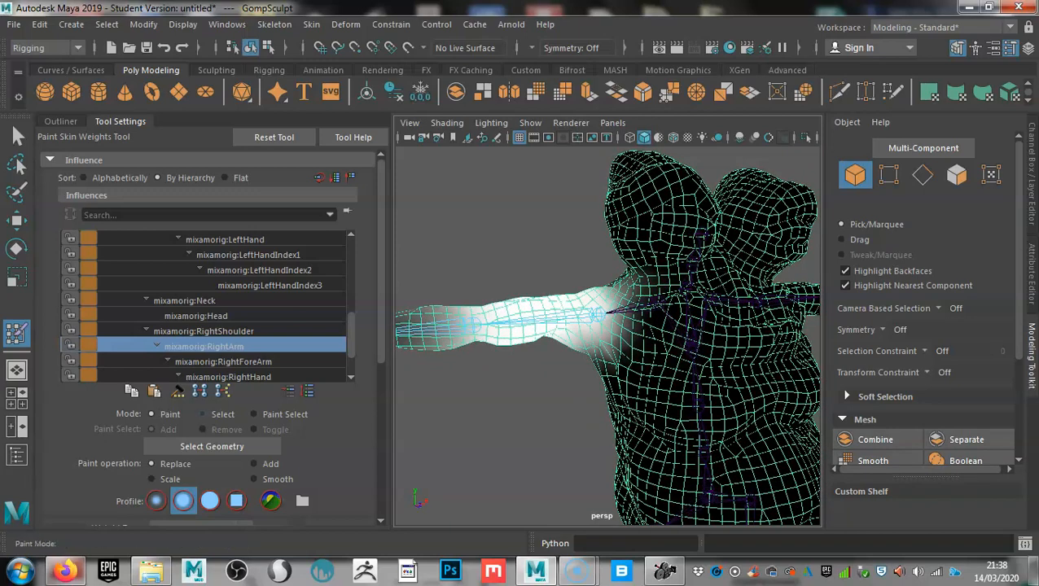
{"action": "right_click_drag", "start_coordinate": [680, 430], "coordinate": [643, 394], "text": "alt"}
{"action": "left_click_drag", "start_coordinate": [643, 393], "coordinate": [617, 395], "text": "alt"}
{"action": "left_click", "coordinate": [224, 361]}
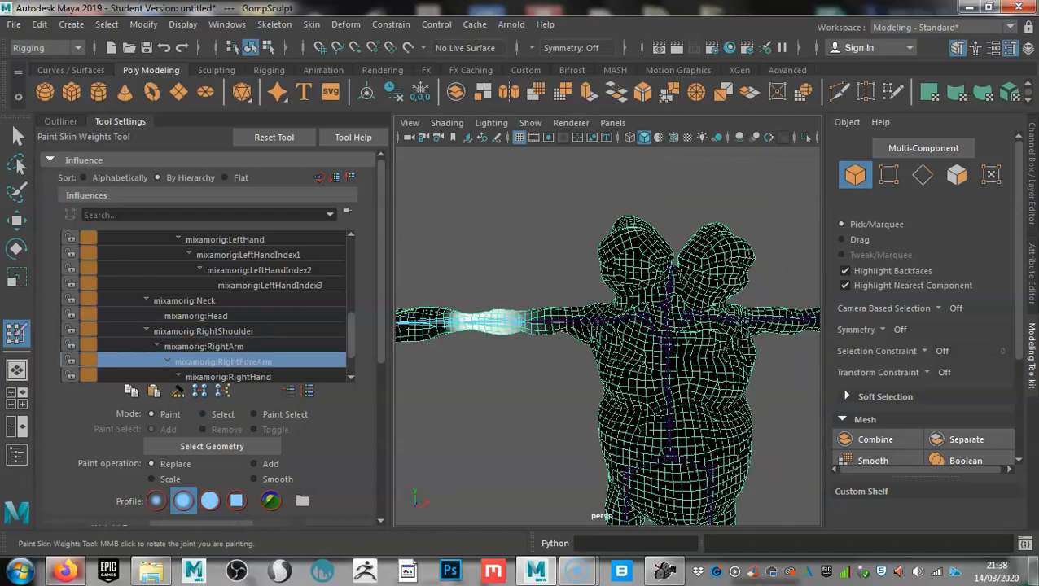
{"action": "left_click", "coordinate": [228, 377]}
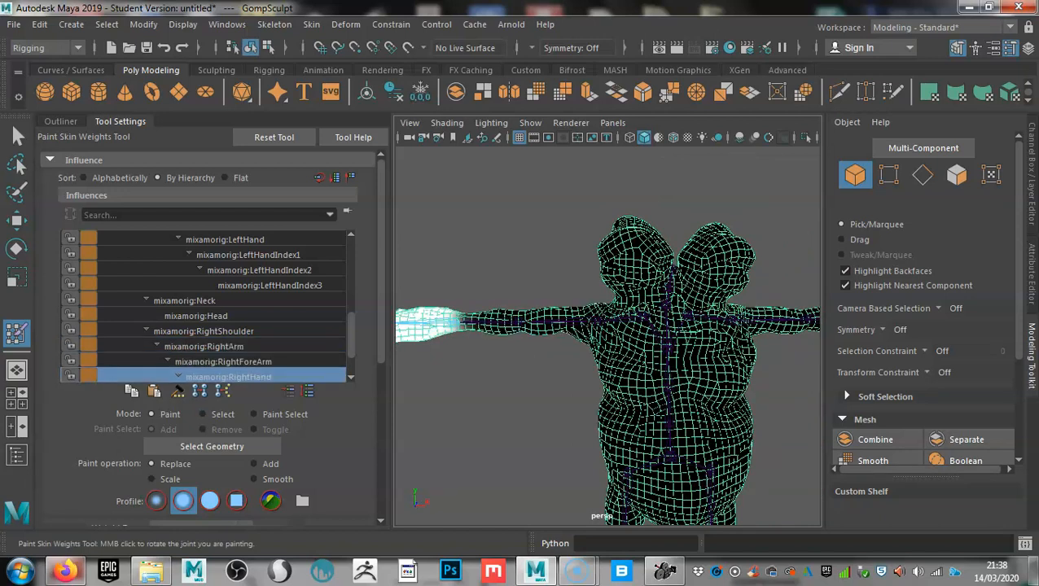
{"action": "scroll", "coordinate": [607, 336], "scroll_direction": "down", "scroll_amount": 3}
{"action": "scroll", "coordinate": [207, 309], "scroll_direction": "down", "scroll_amount": 1}
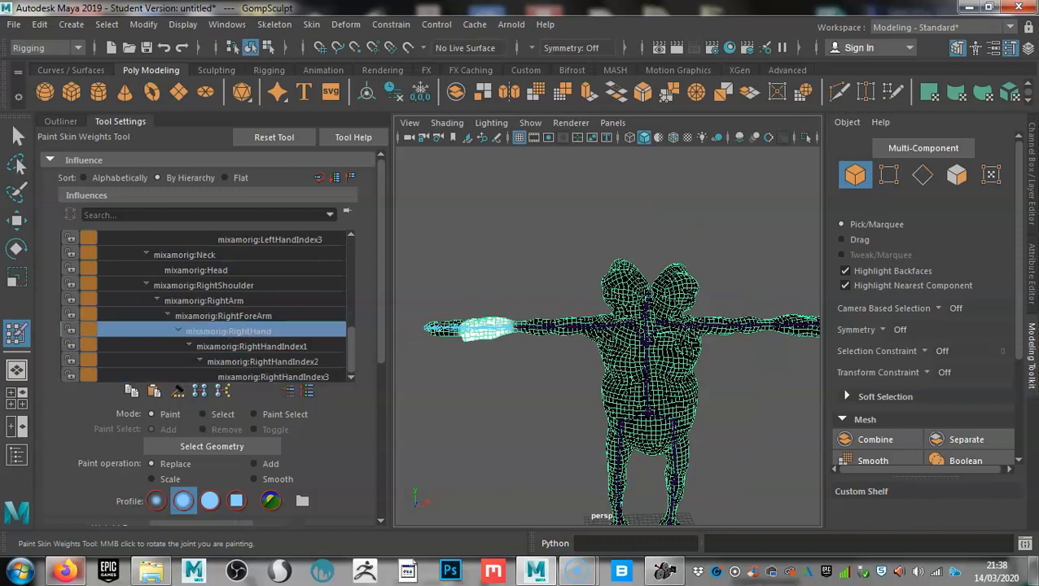
{"action": "left_click", "coordinate": [251, 347]}
{"action": "left_click", "coordinate": [262, 362]}
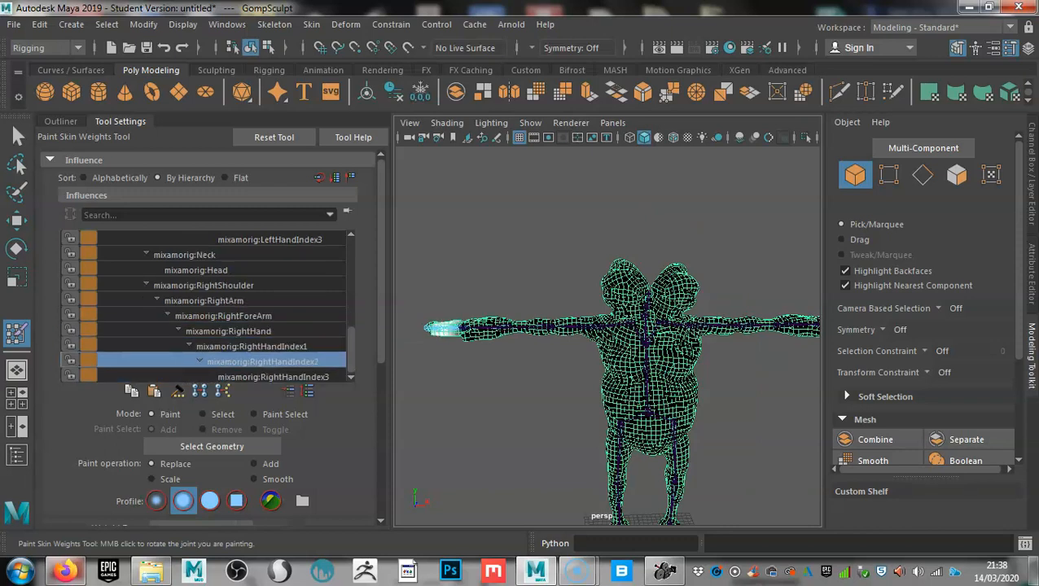
{"action": "left_click", "coordinate": [273, 377]}
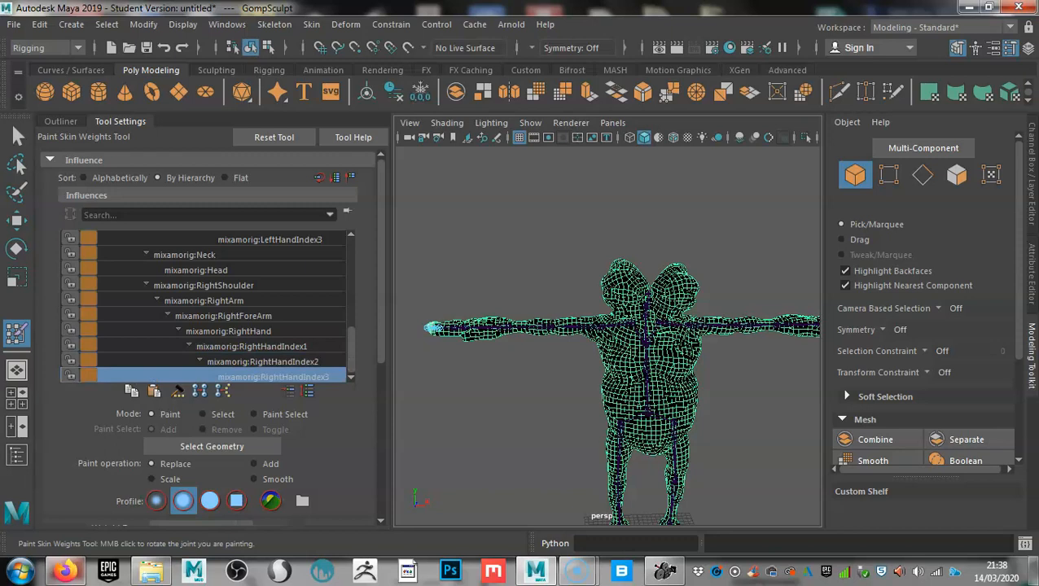
{"action": "scroll", "coordinate": [208, 305], "scroll_direction": "up", "scroll_amount": 5}
{"action": "scroll", "coordinate": [607, 326], "scroll_direction": "up", "scroll_amount": 1}
{"action": "scroll", "coordinate": [410, 326], "scroll_direction": "up", "scroll_amount": 4}
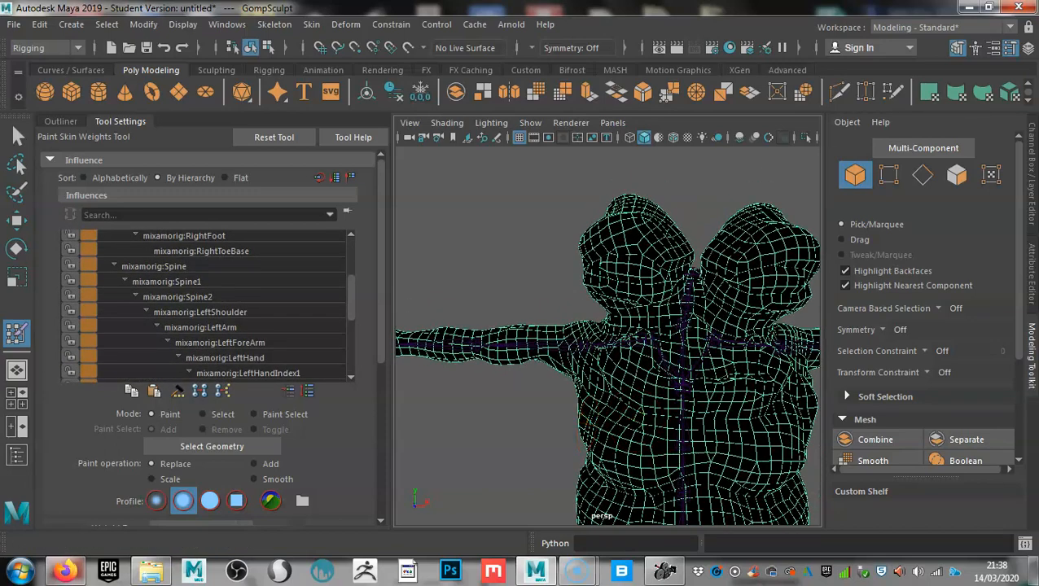
Leave weight painting and rotate the mixamorig:RightArm joint down beside the body to test the shoulder deformation
{"action": "left_click", "coordinate": [60, 122]}
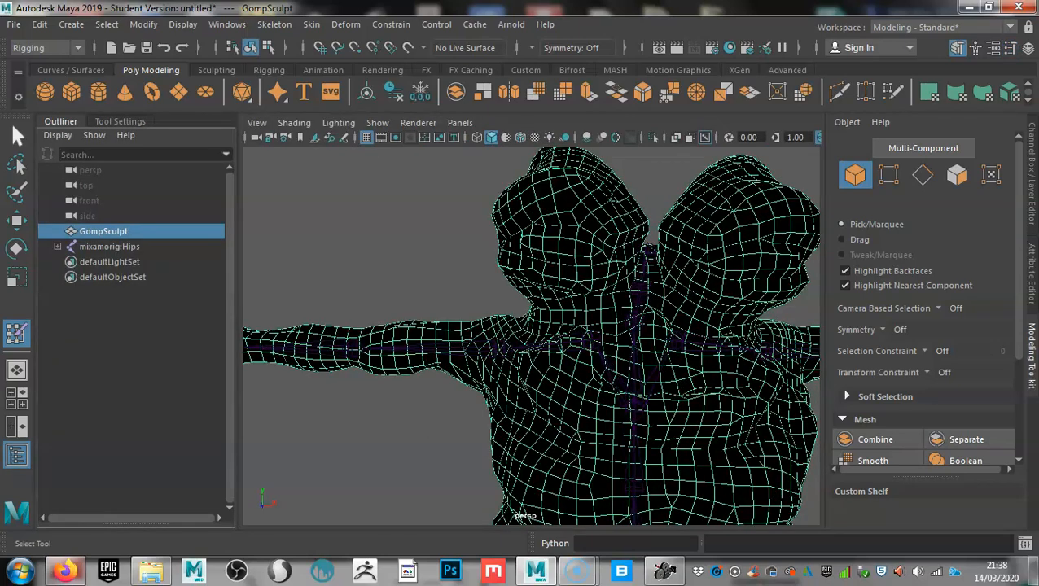
{"action": "key", "text": "q"}
{"action": "left_click_drag", "start_coordinate": [570, 325], "coordinate": [525, 351], "text": "alt"}
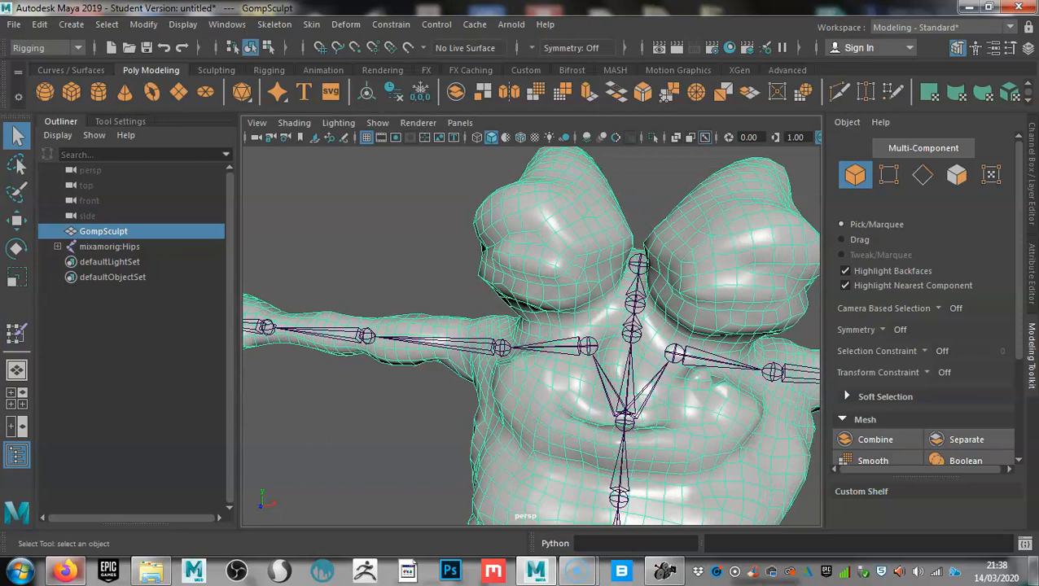
{"action": "left_click", "coordinate": [501, 347]}
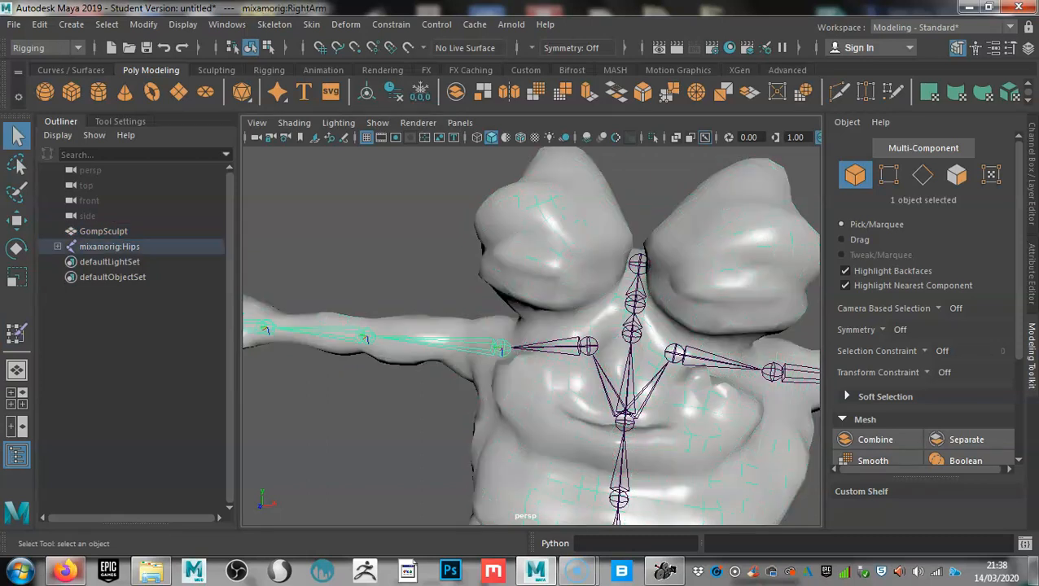
{"action": "left_click_drag", "start_coordinate": [505, 350], "coordinate": [554, 330], "text": "alt"}
{"action": "right_click_drag", "start_coordinate": [553, 330], "coordinate": [488, 337], "text": "alt"}
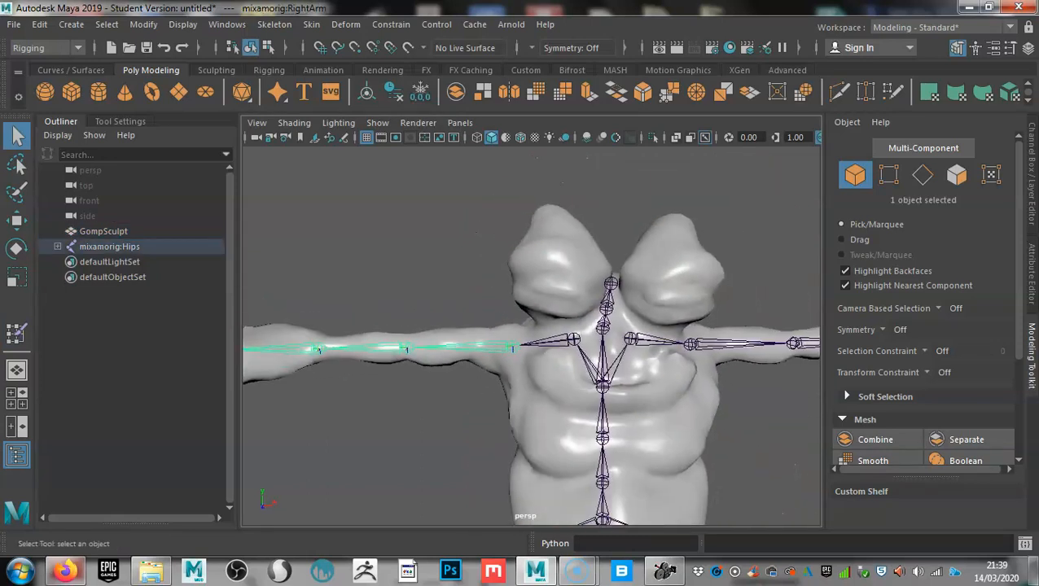
{"action": "key", "text": "e"}
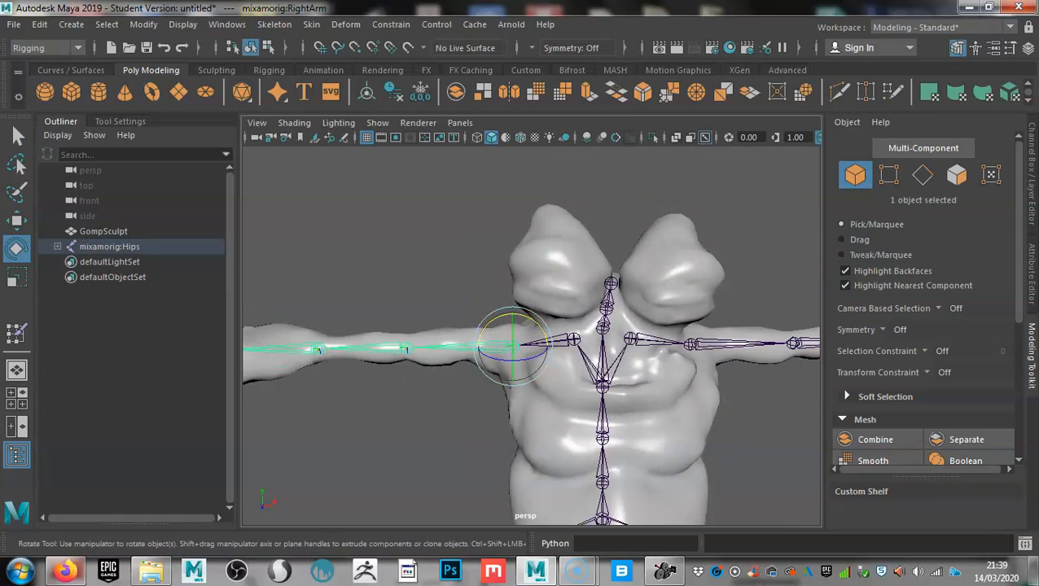
{"action": "left_click_drag", "start_coordinate": [499, 315], "coordinate": [478, 350]}
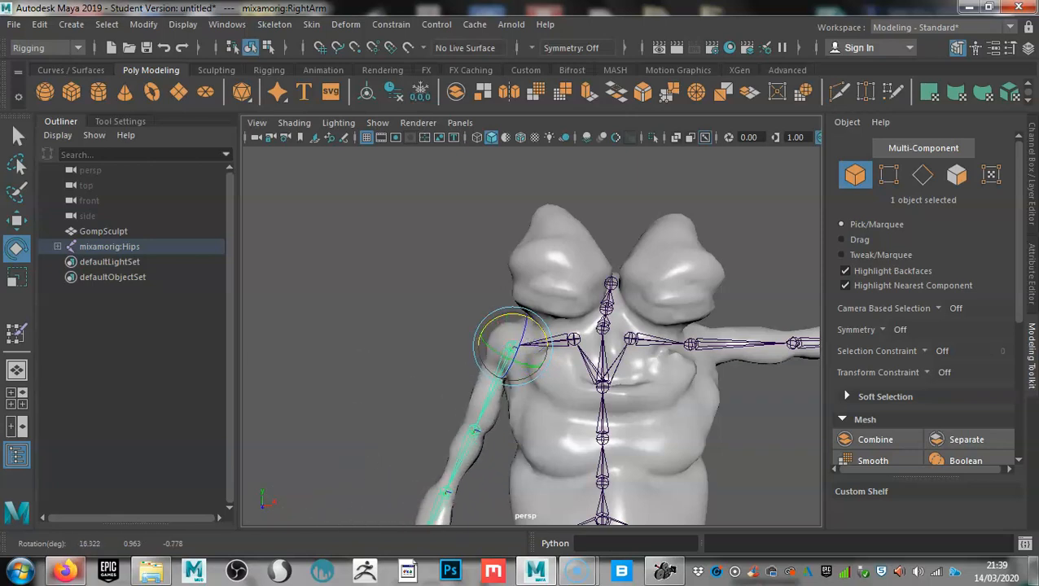
Examine the lowered arm's shoulder, then rotate the RightArm joint back up to a horizontal pose
{"action": "middle_click_drag", "start_coordinate": [478, 350], "coordinate": [468, 329], "text": "alt"}
{"action": "left_click_drag", "start_coordinate": [534, 521], "coordinate": [497, 512], "text": "alt"}
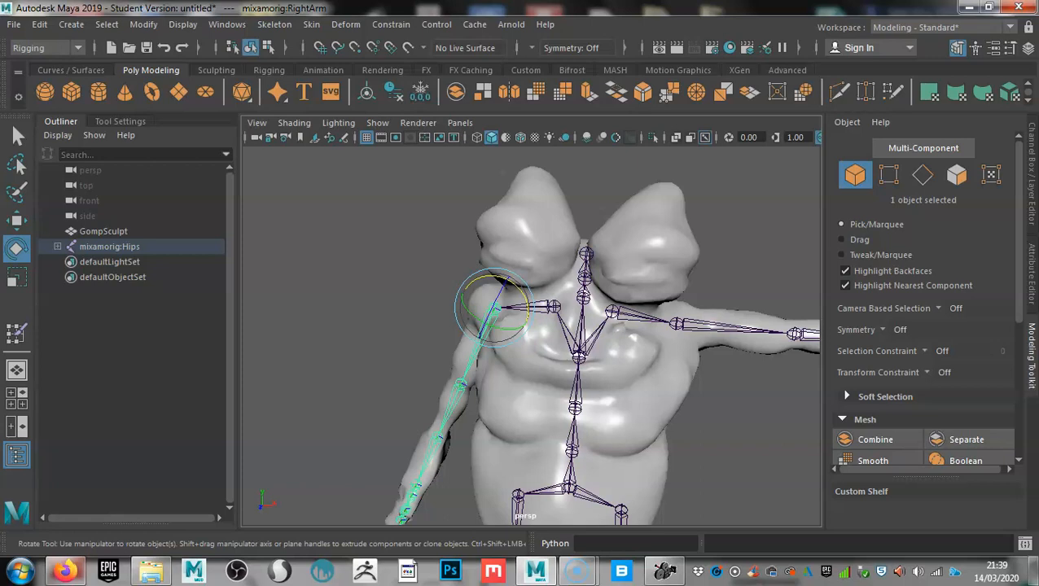
{"action": "left_click_drag", "start_coordinate": [342, 382], "coordinate": [440, 402], "text": "alt"}
{"action": "mouse_move", "coordinate": [482, 298]}
{"action": "left_mouse_down"}
{"action": "mouse_move", "coordinate": [478, 306]}
{"action": "mouse_move", "coordinate": [512, 285]}
{"action": "mouse_move", "coordinate": [407, 311]}
{"action": "left_mouse_up"}
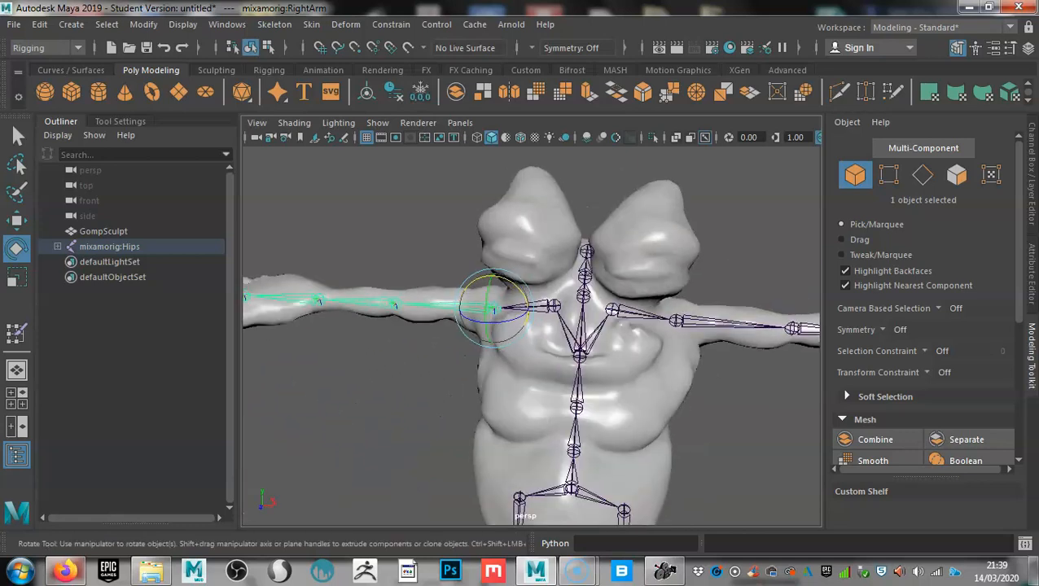
{"action": "middle_click_drag", "start_coordinate": [488, 321], "coordinate": [431, 315], "text": "alt"}
{"action": "mouse_move", "coordinate": [431, 314]}
{"action": "right_mouse_down", "text": "alt"}
{"action": "mouse_move", "coordinate": [468, 318]}
{"action": "mouse_move", "coordinate": [432, 316]}
{"action": "right_mouse_up", "text": "alt"}
{"action": "left_click_drag", "start_coordinate": [431, 315], "coordinate": [449, 317], "text": "alt"}
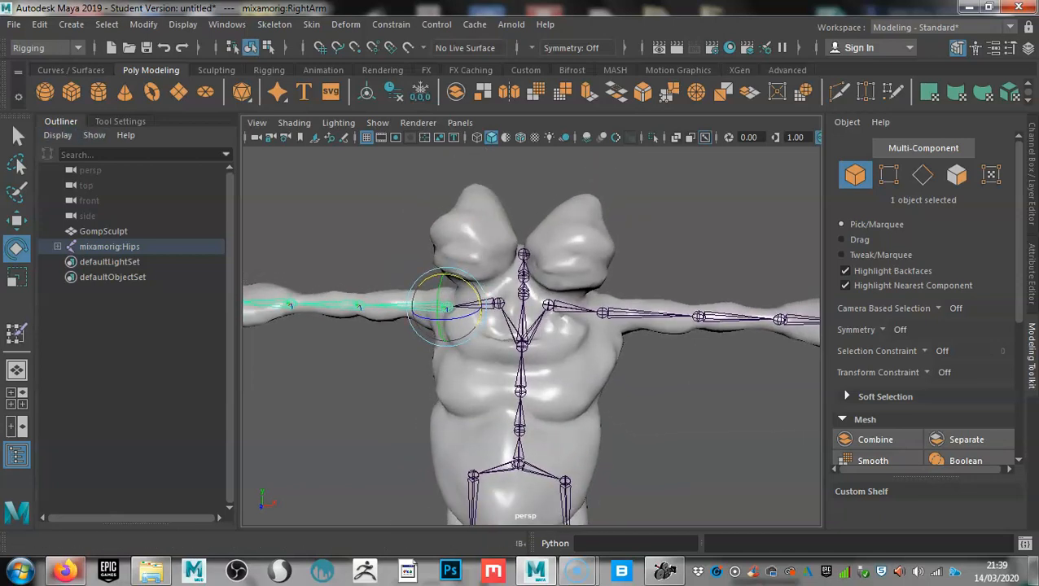
Select the GompSculpt mesh and reopen the Paint Skin Weights Tool with its settings
{"action": "left_click", "coordinate": [103, 231]}
{"action": "left_click", "coordinate": [16, 333]}
{"action": "left_click_drag", "start_coordinate": [488, 325], "coordinate": [541, 326], "text": "alt"}
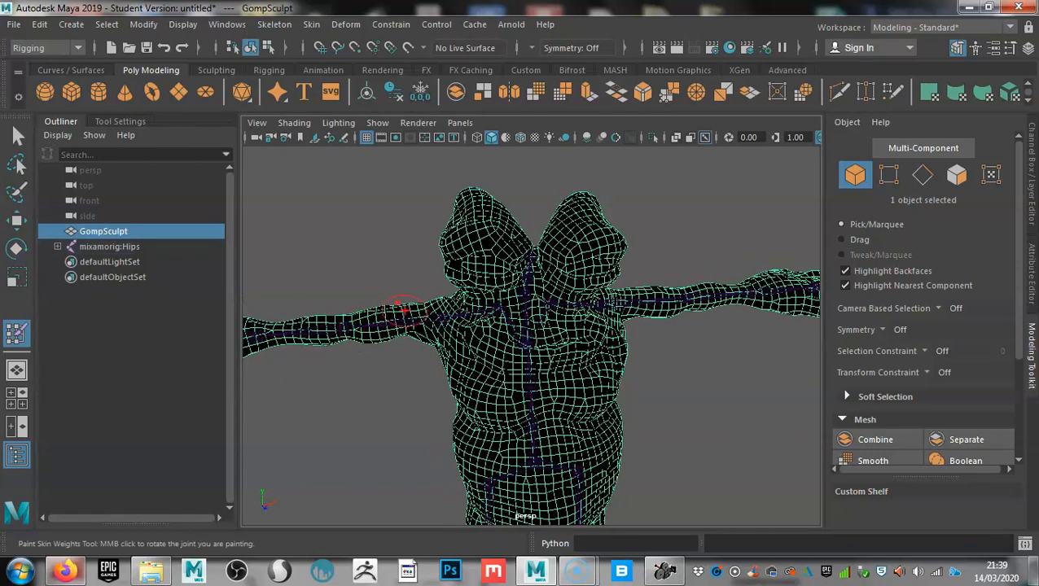
{"action": "double_click", "coordinate": [16, 333]}
Examine the mixamorig:Hips influence on the lower body, then show the RightArm influence around the right shoulder
{"action": "scroll", "coordinate": [209, 310], "scroll_direction": "down", "scroll_amount": 1}
{"action": "scroll", "coordinate": [208, 310], "scroll_direction": "up", "scroll_amount": 1}
{"action": "scroll", "coordinate": [208, 310], "scroll_direction": "down", "scroll_amount": 5}
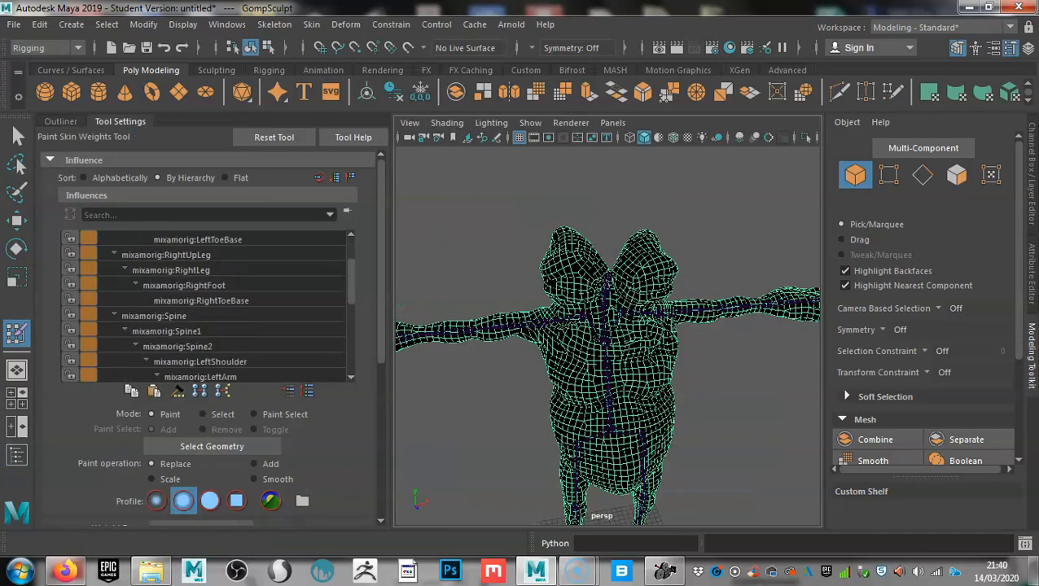
{"action": "scroll", "coordinate": [208, 308], "scroll_direction": "up", "scroll_amount": 2}
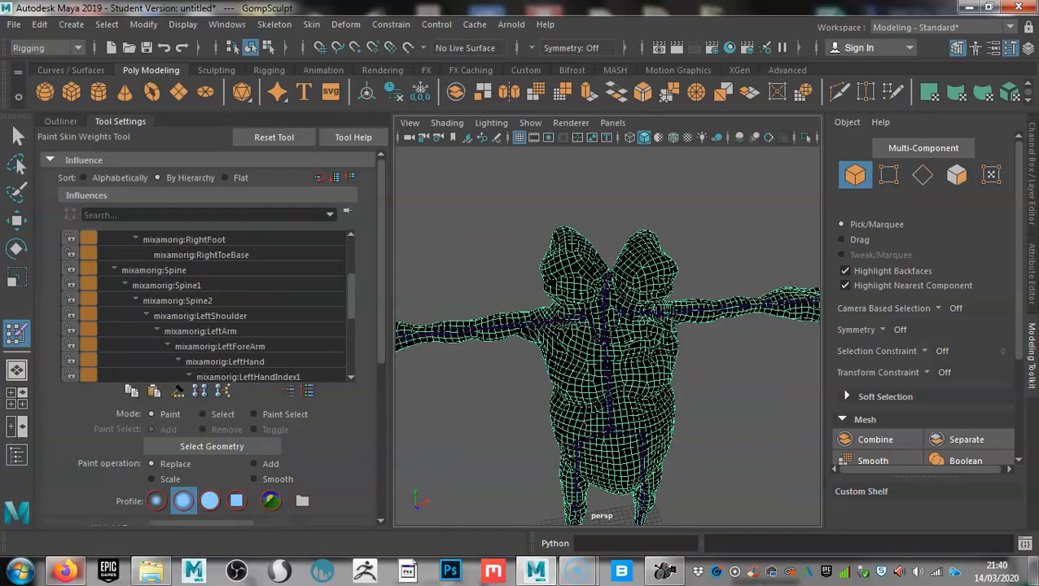
{"action": "scroll", "coordinate": [208, 307], "scroll_direction": "up", "scroll_amount": 4}
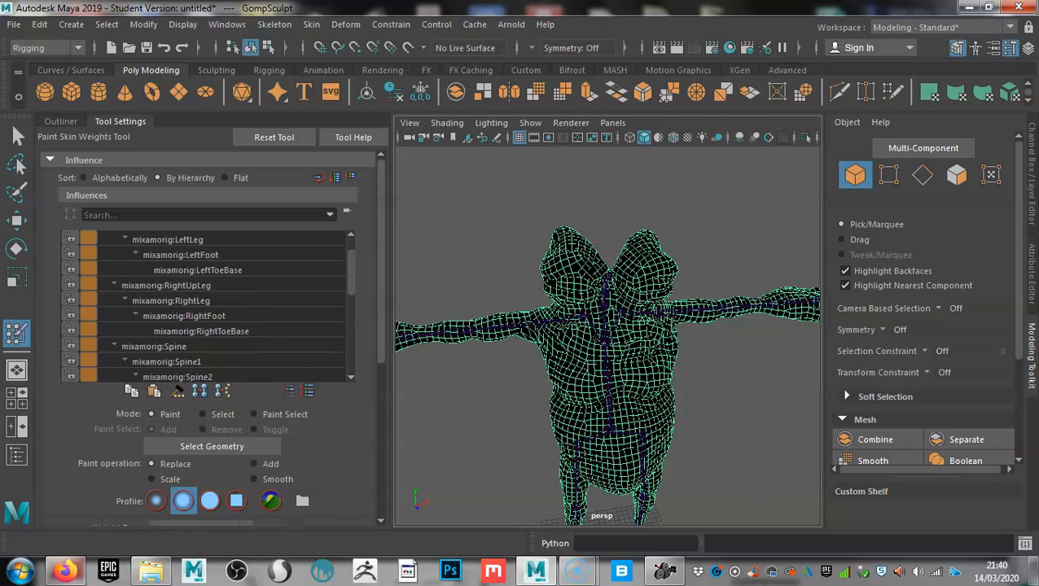
{"action": "left_click", "coordinate": [142, 239]}
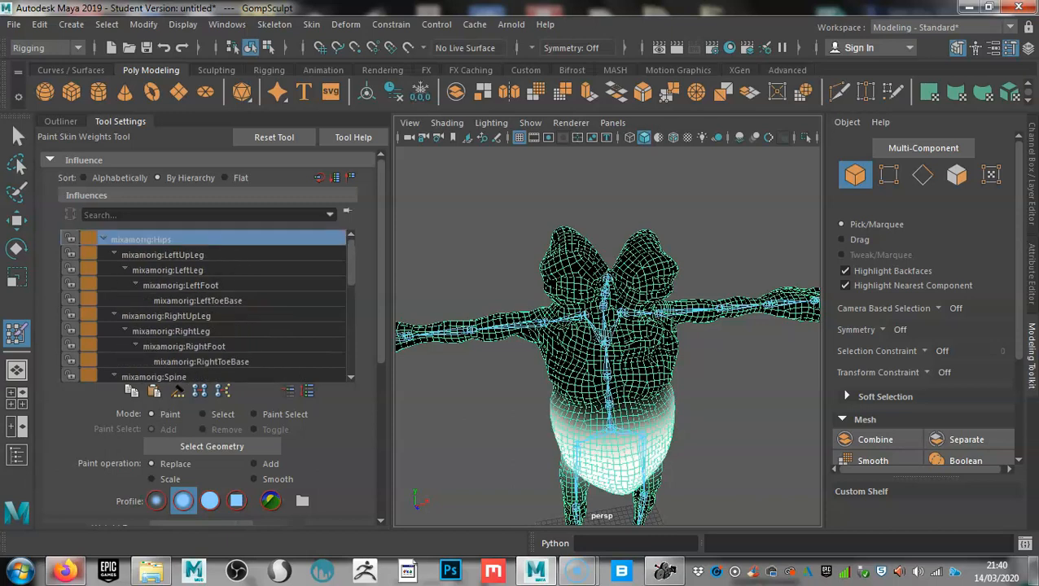
{"action": "scroll", "coordinate": [208, 308], "scroll_direction": "down", "scroll_amount": 1}
{"action": "scroll", "coordinate": [209, 308], "scroll_direction": "up", "scroll_amount": 1}
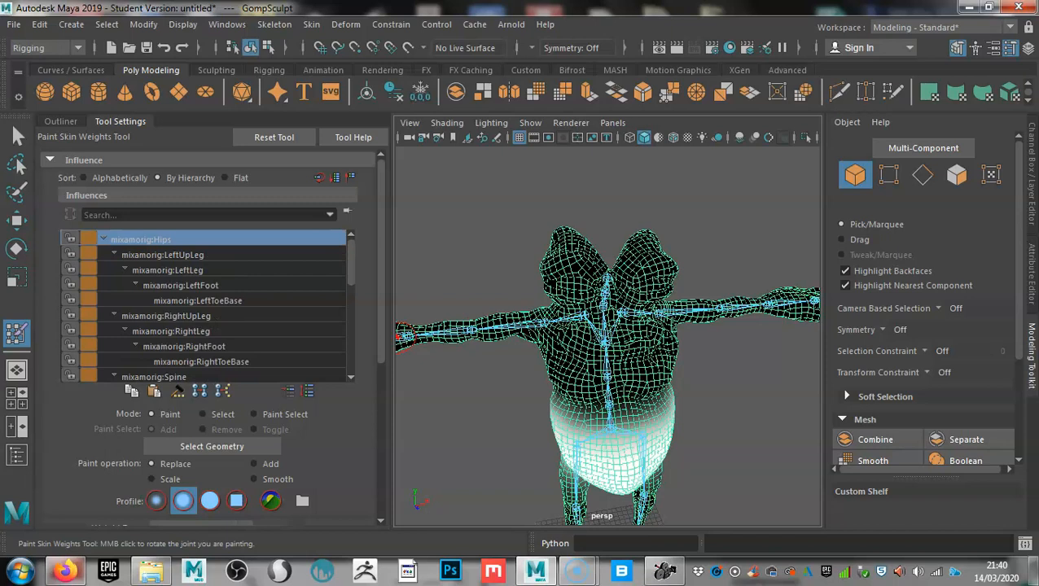
{"action": "scroll", "coordinate": [208, 307], "scroll_direction": "down", "scroll_amount": 9}
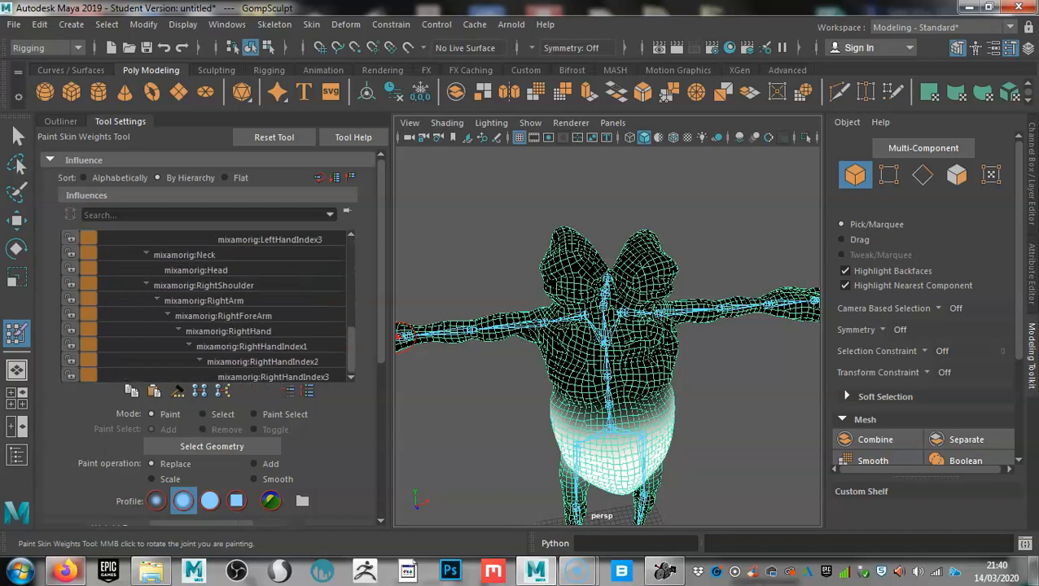
{"action": "left_click", "coordinate": [204, 300]}
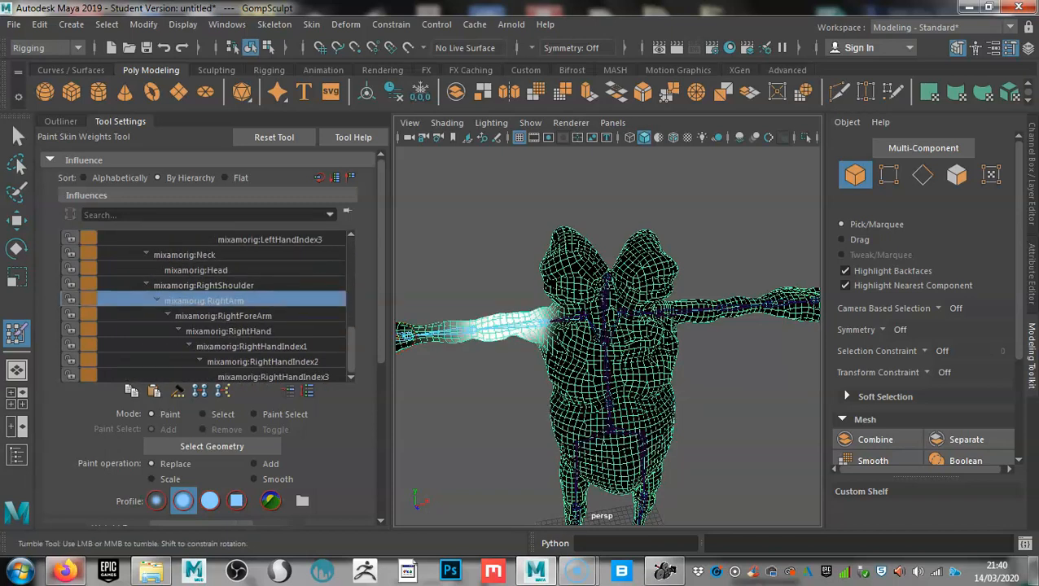
{"action": "scroll", "coordinate": [551, 373], "scroll_direction": "up", "scroll_amount": 4}
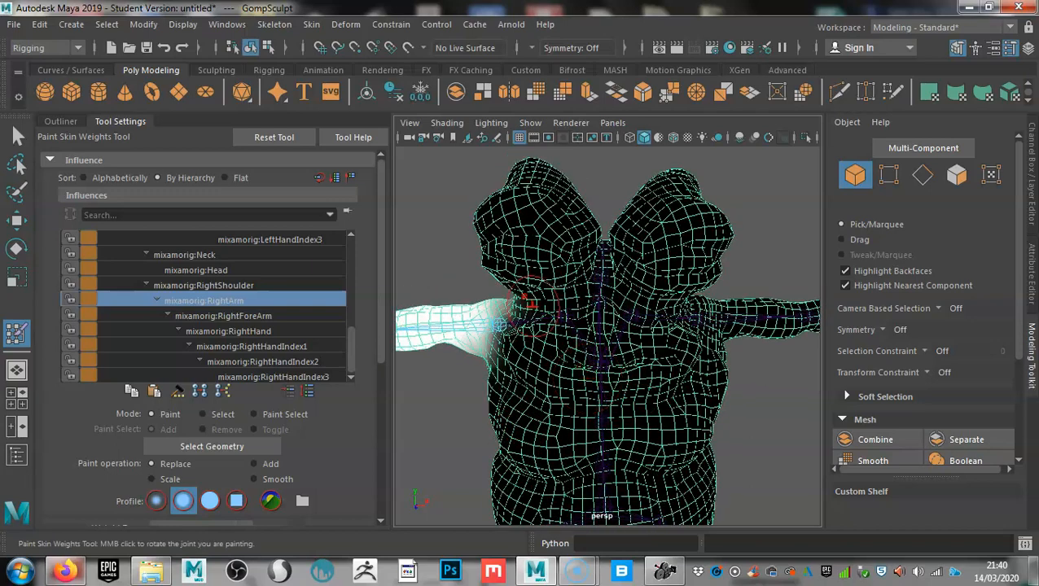
Locate the Mirror Skin Weights command and compare the arms and shoulders on both sides of the body
{"action": "left_click", "coordinate": [311, 23]}
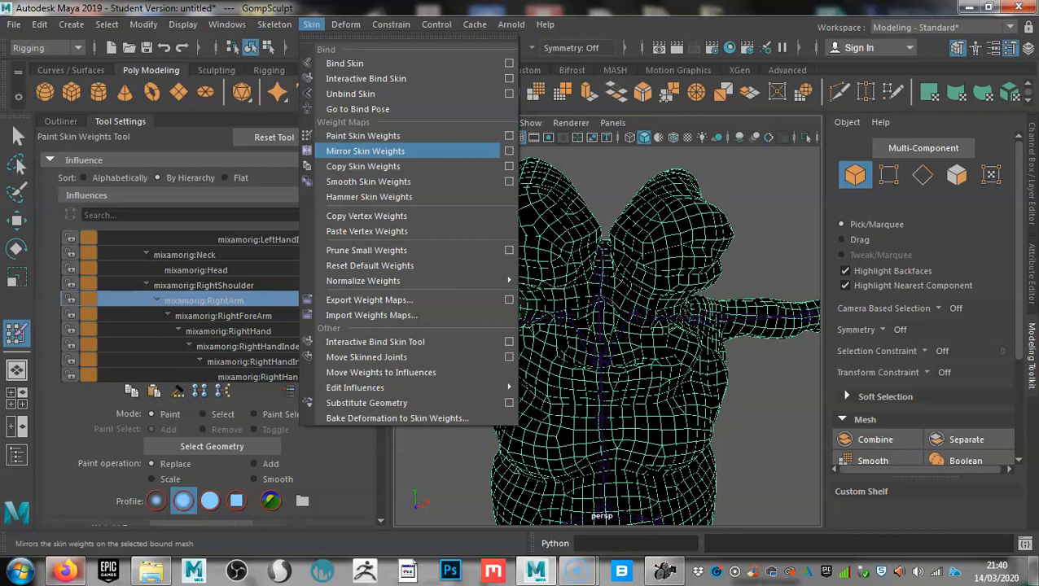
{"action": "left_click_drag", "start_coordinate": [606, 325], "coordinate": [570, 339], "text": "alt"}
{"action": "mouse_move", "coordinate": [666, 328]}
{"action": "left_mouse_down", "text": "alt"}
{"action": "mouse_move", "coordinate": [666, 382]}
{"action": "mouse_move", "coordinate": [673, 326]}
{"action": "mouse_move", "coordinate": [622, 325]}
{"action": "mouse_move", "coordinate": [666, 329]}
{"action": "mouse_move", "coordinate": [644, 359]}
{"action": "mouse_move", "coordinate": [657, 364]}
{"action": "left_mouse_up", "text": "alt"}
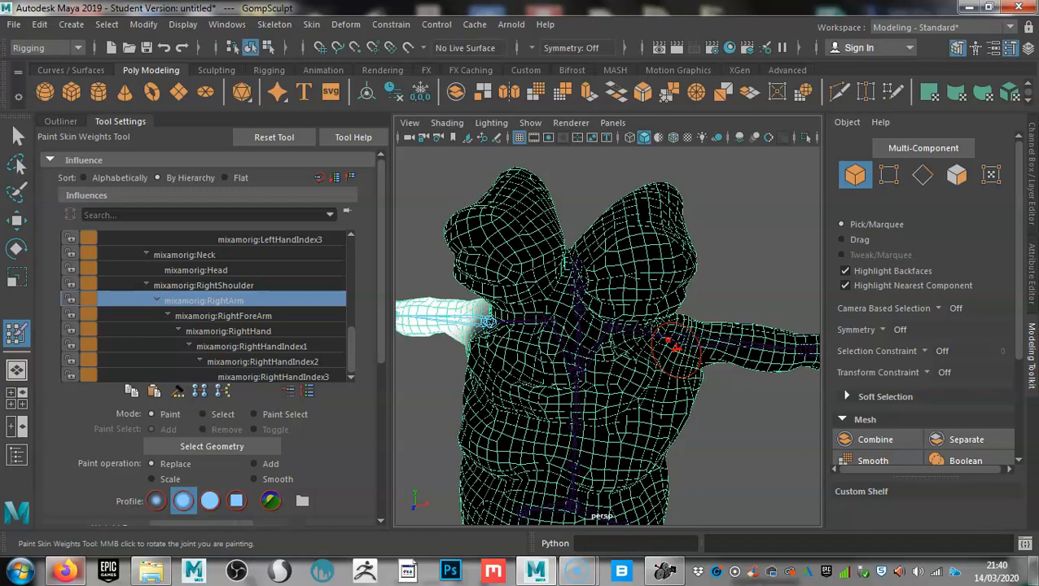
{"action": "right_click_drag", "start_coordinate": [675, 346], "coordinate": [650, 368], "text": "alt"}
{"action": "left_click_drag", "start_coordinate": [650, 368], "coordinate": [672, 381], "text": "alt"}
{"action": "right_click_drag", "start_coordinate": [673, 381], "coordinate": [653, 382], "text": "alt"}
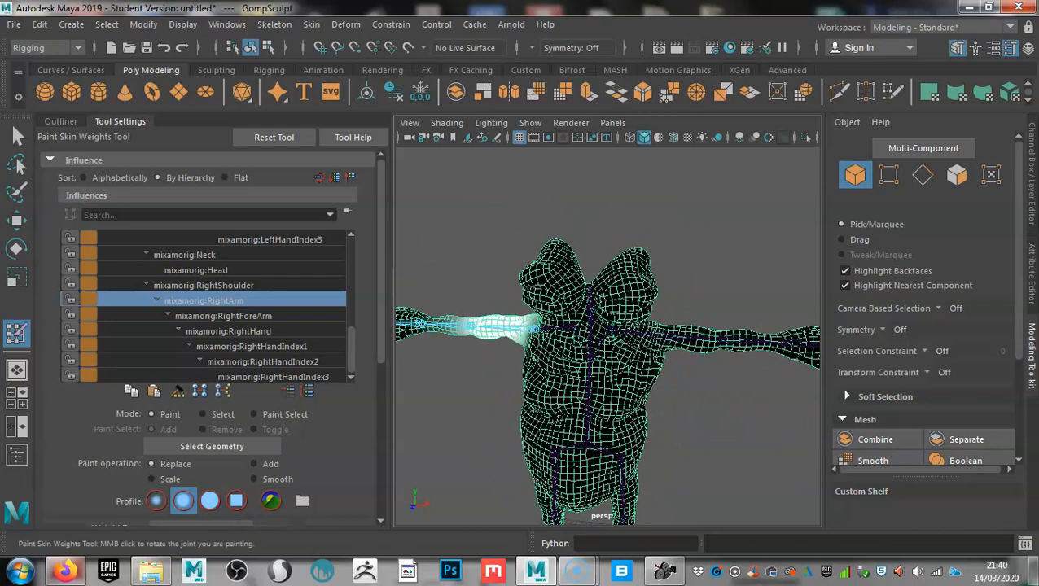
{"action": "left_click_drag", "start_coordinate": [562, 395], "coordinate": [595, 368], "text": "alt"}
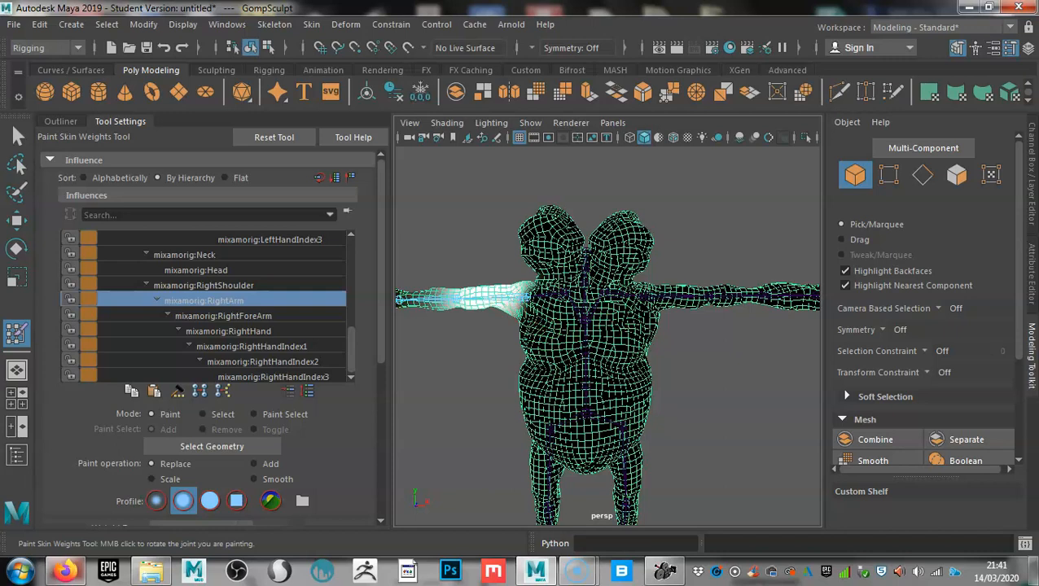
Browse the influences and examine the RightShoulder weights across the upper arm and torso
{"action": "key", "text": "Down"}
{"action": "key", "text": "Down"}
{"action": "scroll", "coordinate": [203, 306], "scroll_direction": "up", "scroll_amount": 10}
{"action": "left_click", "coordinate": [200, 283]}
{"action": "left_click_drag", "start_coordinate": [603, 325], "coordinate": [541, 332], "text": "alt"}
{"action": "mouse_move", "coordinate": [350, 322]}
{"action": "left_mouse_down", "text": "alt"}
{"action": "mouse_move", "coordinate": [456, 305]}
{"action": "mouse_move", "coordinate": [408, 303]}
{"action": "left_mouse_up", "text": "alt"}
{"action": "scroll", "coordinate": [205, 314], "scroll_direction": "down", "scroll_amount": 3}
{"action": "left_click", "coordinate": [205, 314]}
{"action": "scroll", "coordinate": [205, 314], "scroll_direction": "up", "scroll_amount": 6}
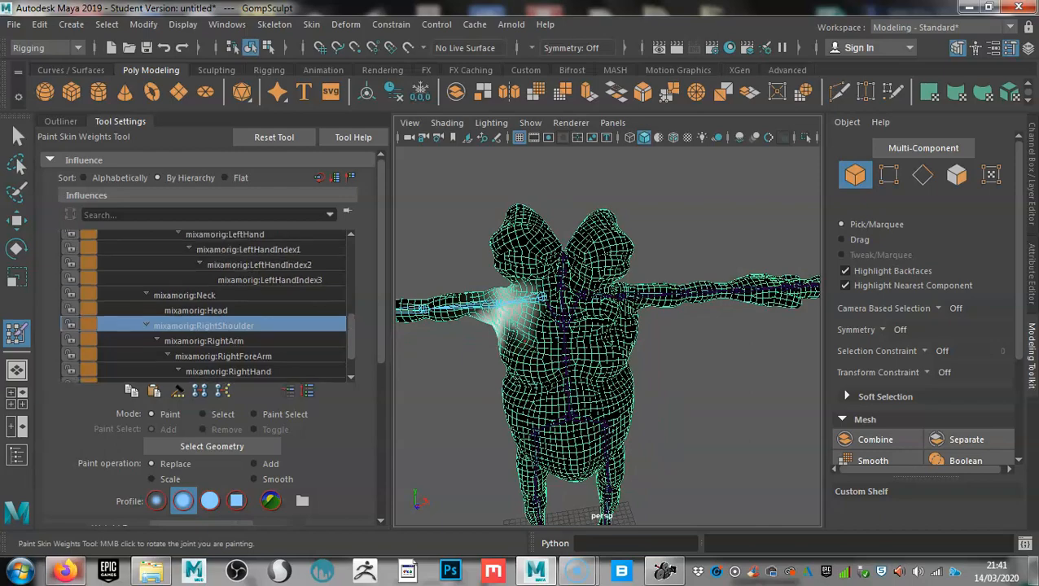
Examine the LeftShoulder and LeftArm influences around the left shoulder and armpit
{"action": "left_click", "coordinate": [204, 270]}
{"action": "left_click_drag", "start_coordinate": [676, 318], "coordinate": [582, 327], "text": "alt"}
{"action": "scroll", "coordinate": [582, 327], "scroll_direction": "up", "scroll_amount": 4}
{"action": "mouse_move", "coordinate": [515, 291]}
{"action": "left_mouse_down", "text": "alt"}
{"action": "mouse_move", "coordinate": [586, 302]}
{"action": "mouse_move", "coordinate": [668, 290]}
{"action": "mouse_move", "coordinate": [644, 293]}
{"action": "mouse_move", "coordinate": [615, 279]}
{"action": "mouse_move", "coordinate": [531, 341]}
{"action": "mouse_move", "coordinate": [627, 322]}
{"action": "left_mouse_up", "text": "alt"}
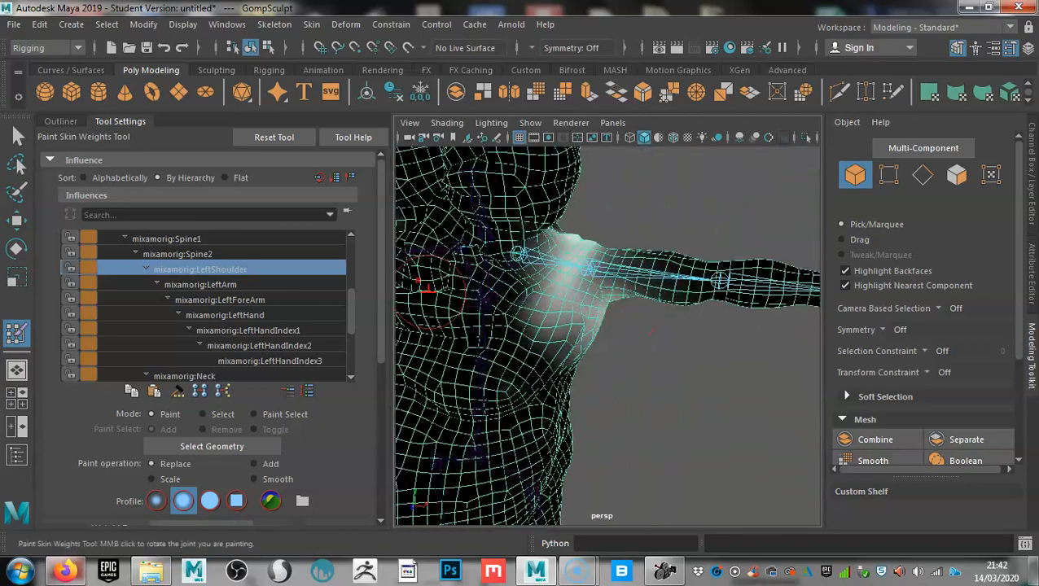
{"action": "left_click", "coordinate": [200, 285]}
{"action": "left_click_drag", "start_coordinate": [518, 246], "coordinate": [741, 326], "text": "alt"}
{"action": "scroll", "coordinate": [618, 325], "scroll_direction": "down", "scroll_amount": 5}
{"action": "middle_click_drag", "start_coordinate": [570, 326], "coordinate": [546, 366], "text": "alt"}
Check the weights of the LeftHand, LeftHandIndex1 to LeftHandIndex3, Neck and Head influences one after another
{"action": "left_click", "coordinate": [225, 315]}
{"action": "left_click", "coordinate": [247, 330]}
{"action": "left_click_drag", "start_coordinate": [590, 306], "coordinate": [552, 302], "text": "alt"}
{"action": "left_click", "coordinate": [259, 346]}
{"action": "left_click", "coordinate": [269, 360]}
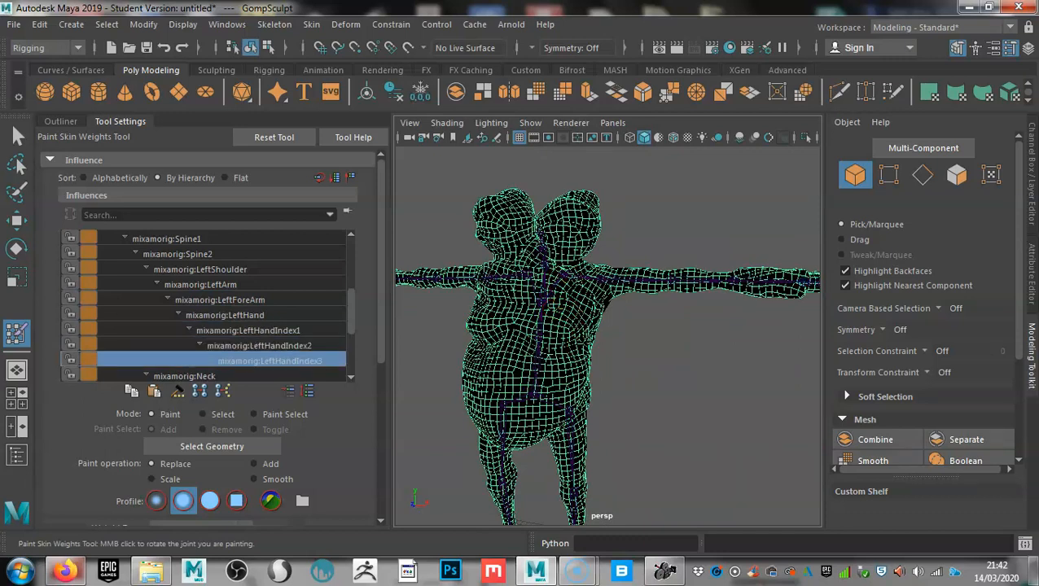
{"action": "scroll", "coordinate": [208, 305], "scroll_direction": "down", "scroll_amount": 1}
{"action": "left_click", "coordinate": [185, 331]}
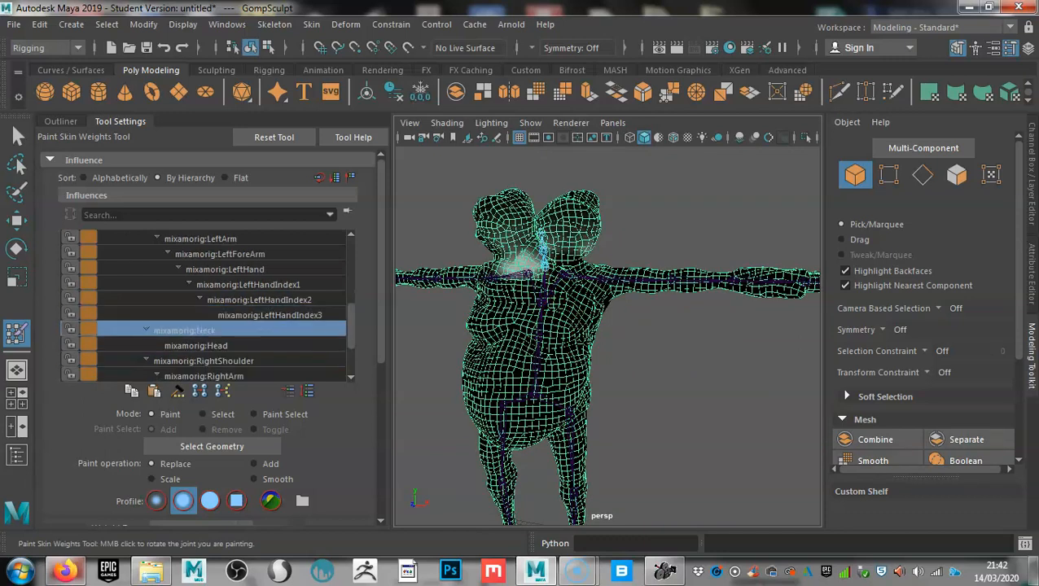
{"action": "left_click", "coordinate": [196, 346]}
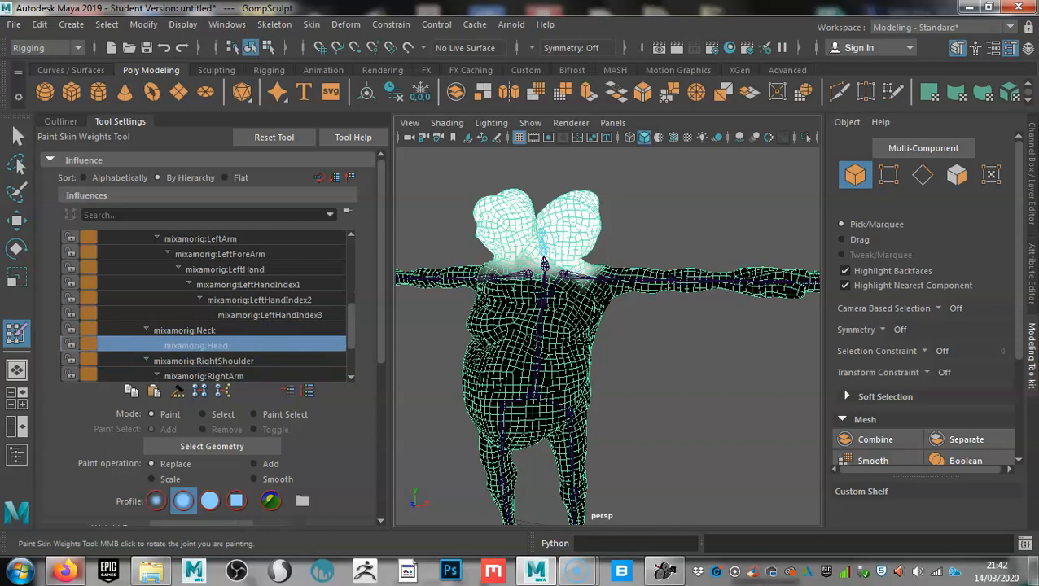
Check the weights of the RightShoulder, Spine, Spine1 and Spine2 influences one after another across the torso
{"action": "left_click", "coordinate": [204, 361]}
{"action": "scroll", "coordinate": [203, 325], "scroll_direction": "down", "scroll_amount": 2}
{"action": "scroll", "coordinate": [204, 326], "scroll_direction": "up", "scroll_amount": 3}
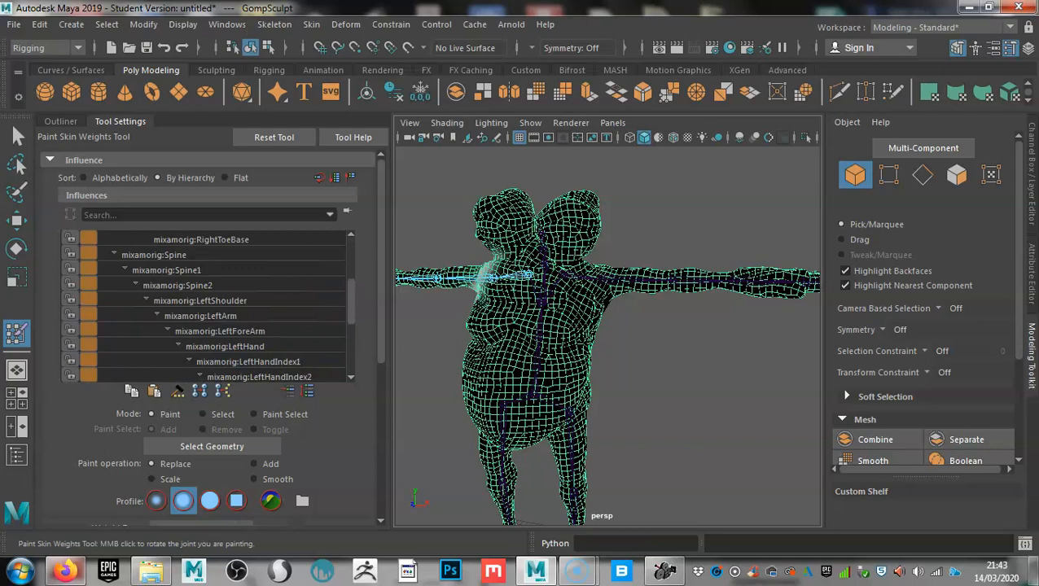
{"action": "left_click", "coordinate": [154, 255]}
{"action": "mouse_move", "coordinate": [563, 338]}
{"action": "left_mouse_down", "text": "alt"}
{"action": "mouse_move", "coordinate": [549, 326]}
{"action": "mouse_move", "coordinate": [563, 334]}
{"action": "mouse_move", "coordinate": [546, 346]}
{"action": "mouse_move", "coordinate": [547, 306]}
{"action": "mouse_move", "coordinate": [487, 327]}
{"action": "mouse_move", "coordinate": [640, 339]}
{"action": "mouse_move", "coordinate": [654, 306]}
{"action": "mouse_move", "coordinate": [488, 327]}
{"action": "left_mouse_up", "text": "alt"}
{"action": "left_click", "coordinate": [166, 270]}
{"action": "left_click", "coordinate": [189, 285]}
{"action": "left_click", "coordinate": [167, 269]}
{"action": "left_click", "coordinate": [177, 285]}
{"action": "left_click", "coordinate": [167, 269]}
Select the Spine2 joint and rotate it to test how the chest and shoulders deform
{"action": "left_click", "coordinate": [17, 136]}
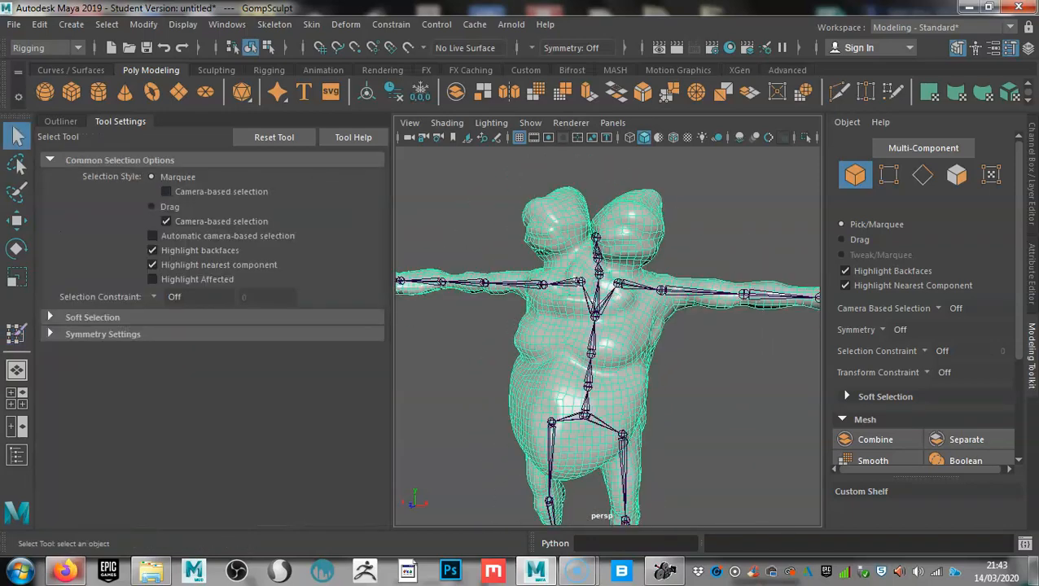
{"action": "left_click", "coordinate": [595, 316]}
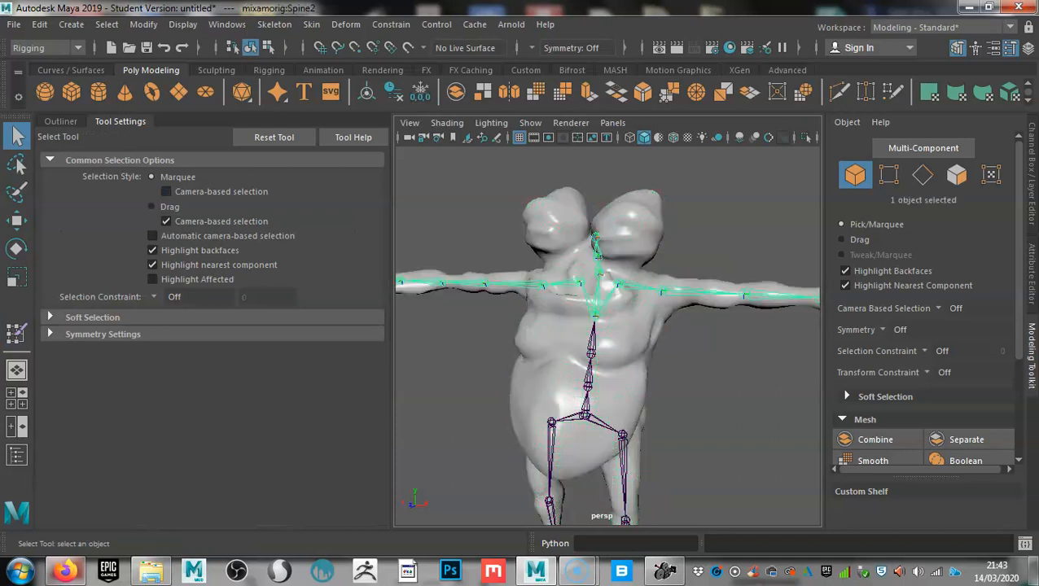
{"action": "mouse_move", "coordinate": [595, 316]}
{"action": "left_mouse_down", "text": "alt"}
{"action": "mouse_move", "coordinate": [622, 307]}
{"action": "mouse_move", "coordinate": [606, 321]}
{"action": "left_mouse_up", "text": "alt"}
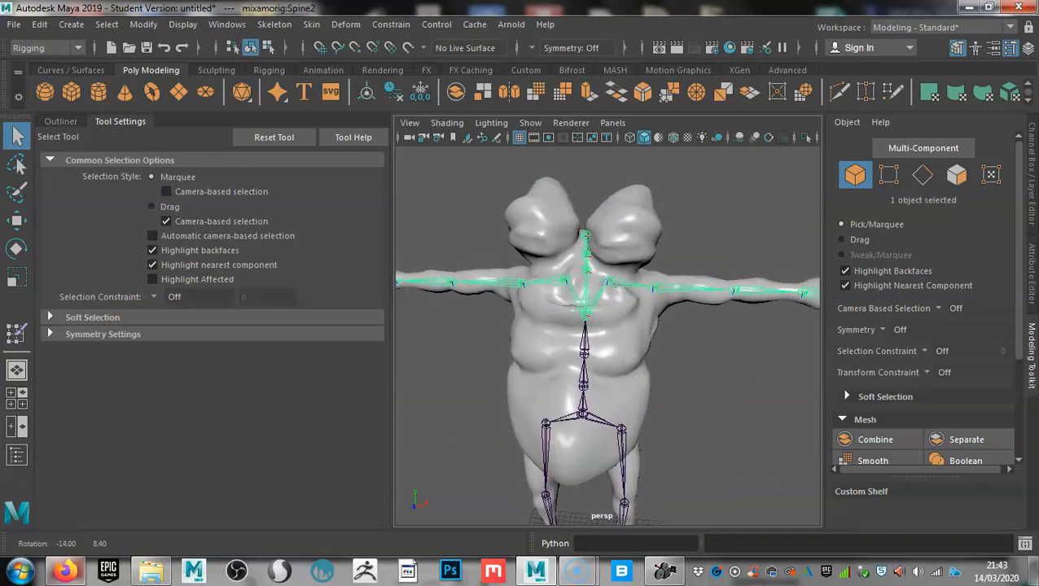
{"action": "key", "text": "e"}
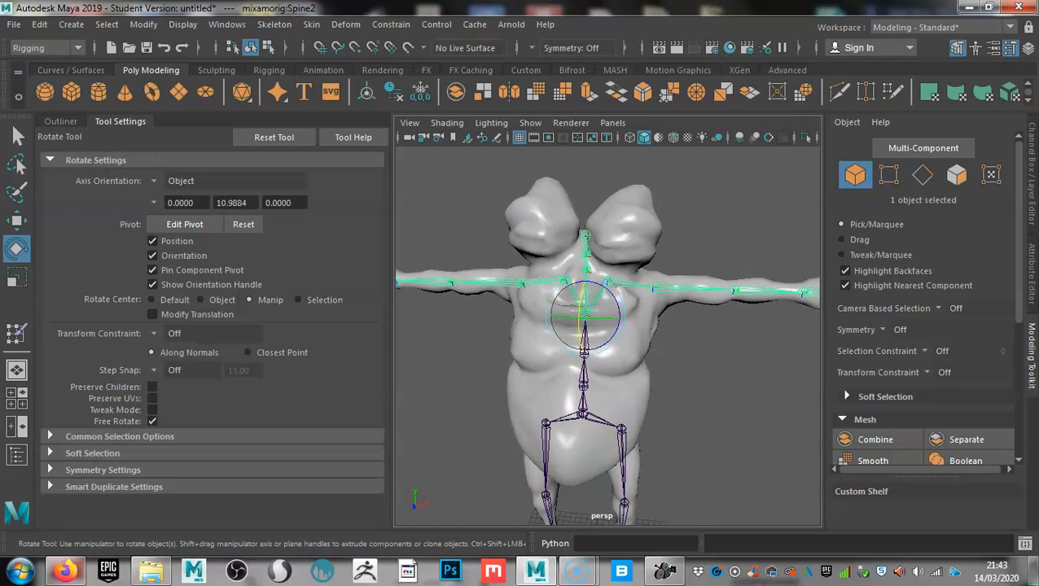
{"action": "left_click_drag", "start_coordinate": [606, 321], "coordinate": [592, 299], "text": "alt"}
{"action": "scroll", "coordinate": [601, 306], "scroll_direction": "up", "scroll_amount": 2}
{"action": "left_click_drag", "start_coordinate": [601, 265], "coordinate": [604, 265], "text": "alt"}
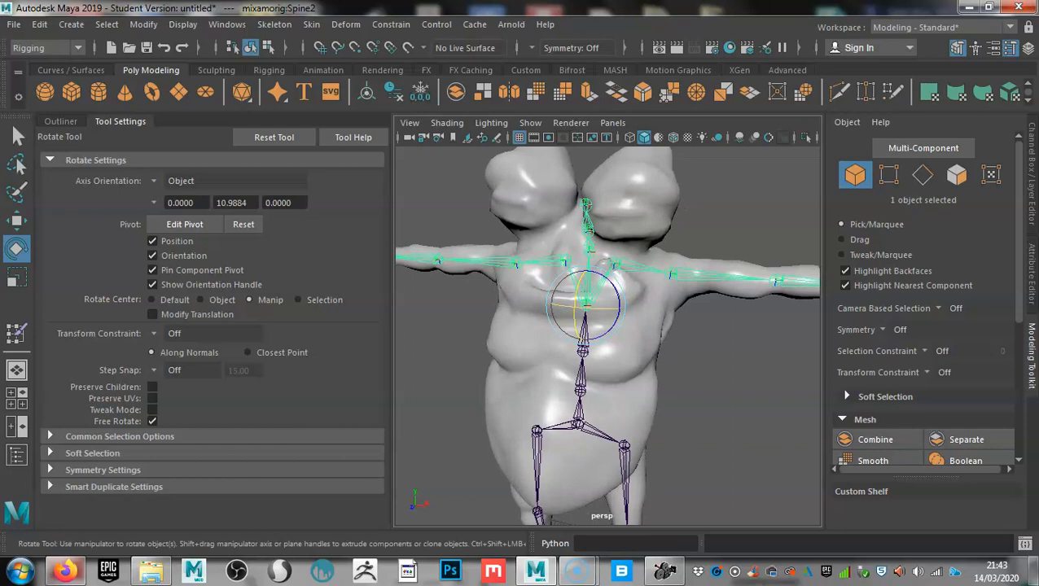
{"action": "left_click_drag", "start_coordinate": [594, 308], "coordinate": [567, 307]}
{"action": "mouse_move", "coordinate": [607, 325]}
{"action": "left_mouse_down", "text": "alt"}
{"action": "mouse_move", "coordinate": [651, 310]}
{"action": "mouse_move", "coordinate": [692, 318]}
{"action": "mouse_move", "coordinate": [602, 326]}
{"action": "left_mouse_up", "text": "alt"}
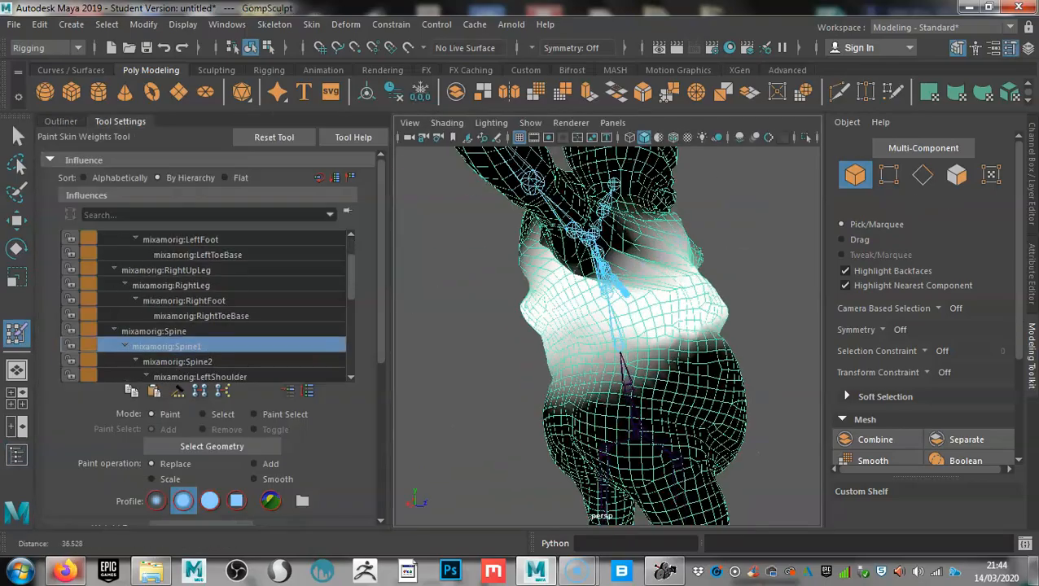
Examine the Spine1 weights around the shoulder and armpit and raise the weight brush's opacity
{"action": "scroll", "coordinate": [607, 334], "scroll_direction": "up", "scroll_amount": 5}
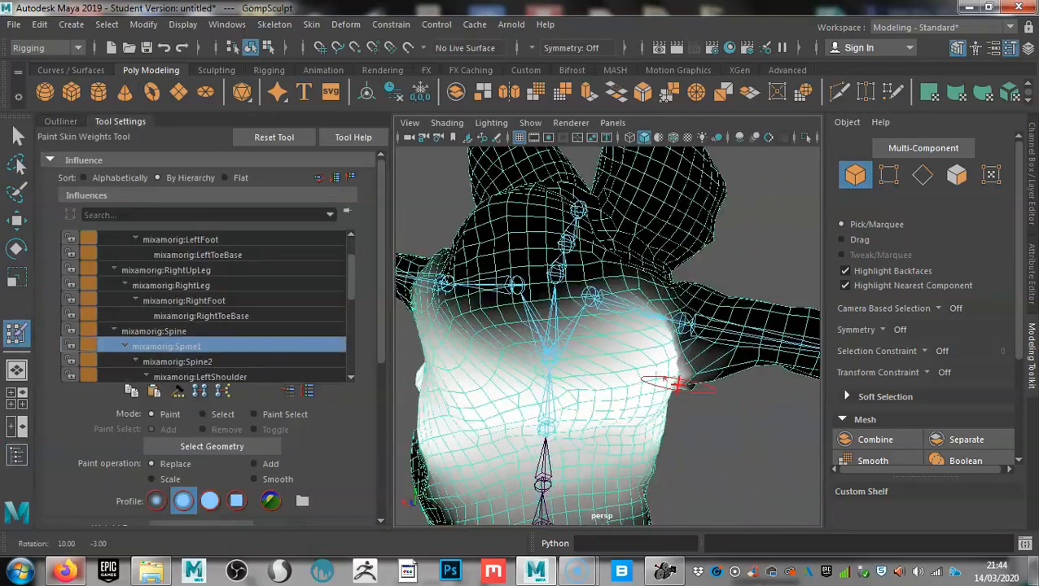
{"action": "left_click_drag", "start_coordinate": [601, 410], "coordinate": [607, 290], "text": "alt"}
{"action": "left_click_drag", "start_coordinate": [551, 310], "coordinate": [521, 325], "text": "alt"}
{"action": "left_click_drag", "start_coordinate": [530, 275], "coordinate": [553, 358], "text": "alt"}
{"action": "scroll", "coordinate": [606, 334], "scroll_direction": "up", "scroll_amount": 5}
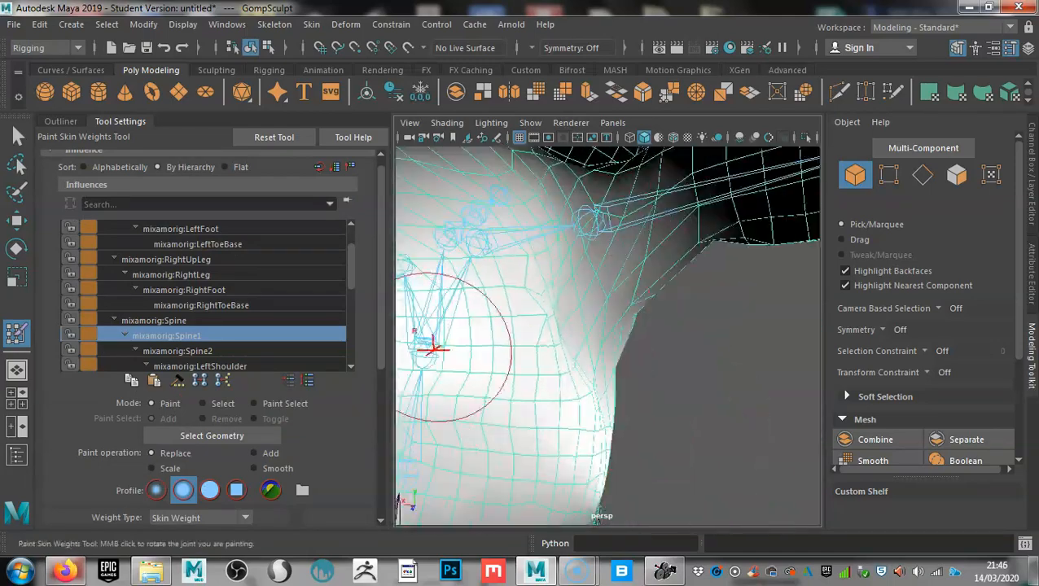
{"action": "scroll", "coordinate": [215, 390], "scroll_direction": "down", "scroll_amount": 3}
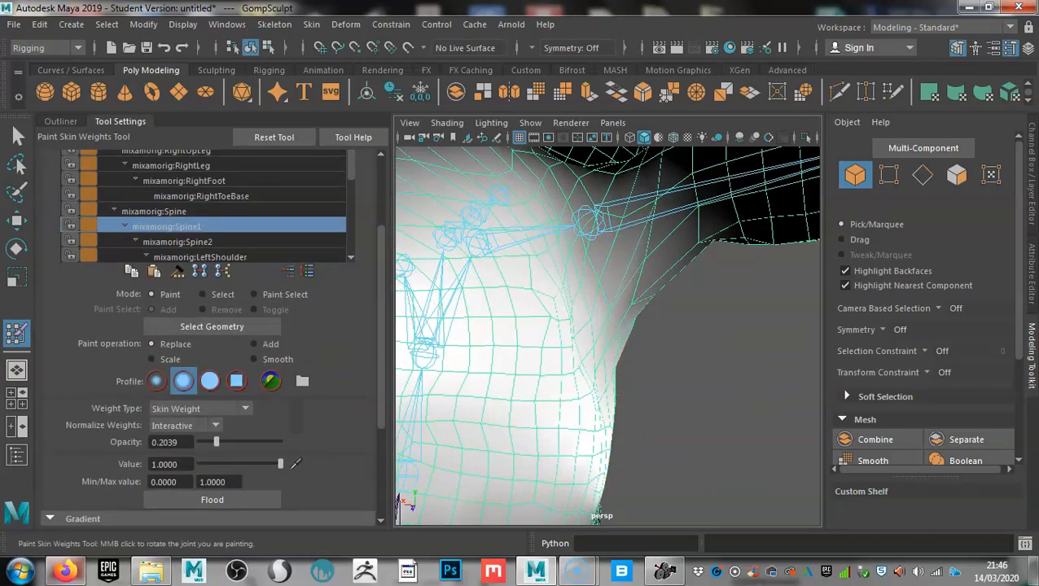
{"action": "left_click_drag", "start_coordinate": [597, 506], "coordinate": [570, 424], "text": "alt"}
{"action": "left_click_drag", "start_coordinate": [216, 442], "coordinate": [280, 442]}
Select the Spine2 joint and inspect the shaded deformation of the upper back and shoulder
{"action": "mouse_move", "coordinate": [487, 372]}
{"action": "left_mouse_down", "text": "alt"}
{"action": "mouse_move", "coordinate": [570, 391]}
{"action": "mouse_move", "coordinate": [648, 429]}
{"action": "mouse_move", "coordinate": [689, 424]}
{"action": "left_mouse_up", "text": "alt"}
{"action": "key", "text": "q"}
{"action": "left_click", "coordinate": [627, 359]}
{"action": "scroll", "coordinate": [607, 334], "scroll_direction": "up", "scroll_amount": 3}
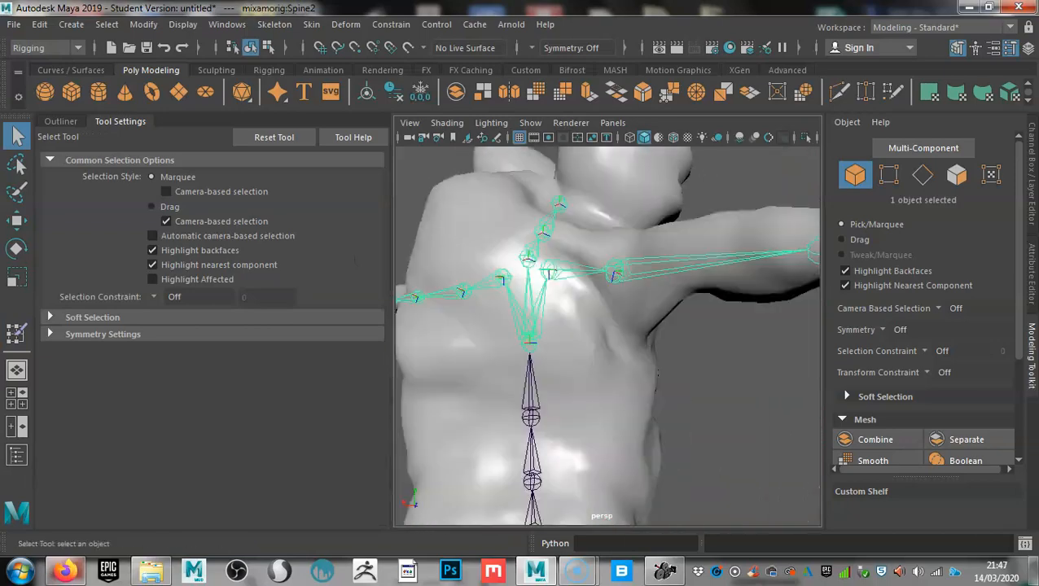
Select the GompSculpt mesh, resume the Paint Skin Weights tool and examine the weights around the shoulders
{"action": "left_click", "coordinate": [17, 455]}
{"action": "left_click", "coordinate": [104, 232]}
{"action": "key", "text": "y"}
{"action": "mouse_move", "coordinate": [499, 418]}
{"action": "left_mouse_down", "text": "alt"}
{"action": "mouse_move", "coordinate": [411, 243]}
{"action": "mouse_move", "coordinate": [489, 268]}
{"action": "left_mouse_up", "text": "alt"}
{"action": "left_click", "coordinate": [120, 120]}
{"action": "left_click_drag", "start_coordinate": [529, 327], "coordinate": [557, 317], "text": "alt"}
{"action": "left_click_drag", "start_coordinate": [534, 282], "coordinate": [521, 342], "text": "alt"}
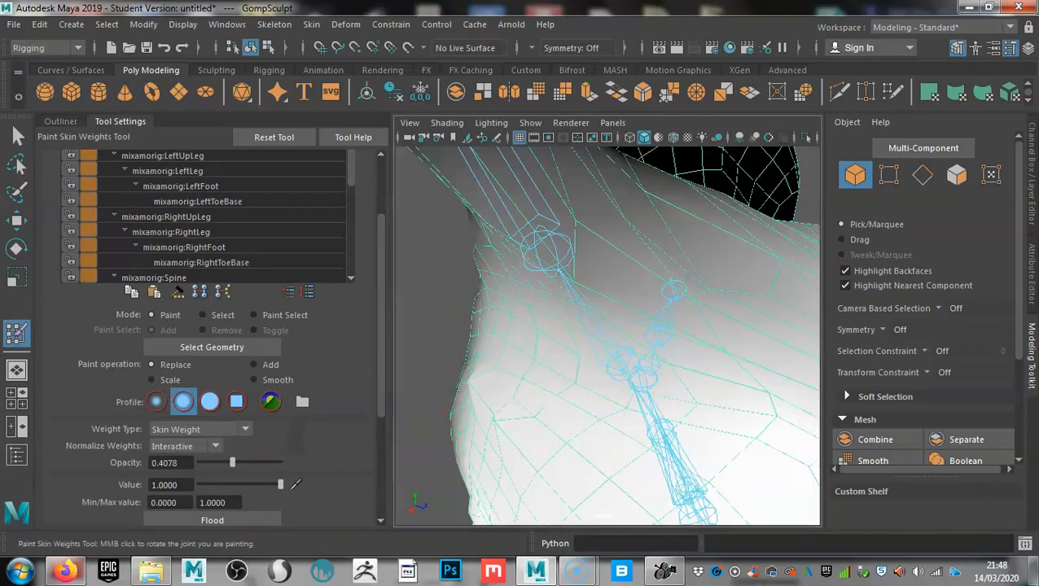
{"action": "left_click_drag", "start_coordinate": [505, 415], "coordinate": [636, 383], "text": "alt"}
{"action": "mouse_move", "coordinate": [530, 376]}
{"action": "left_mouse_down", "text": "alt"}
{"action": "mouse_move", "coordinate": [575, 364]}
{"action": "mouse_move", "coordinate": [541, 376]}
{"action": "mouse_move", "coordinate": [596, 334]}
{"action": "mouse_move", "coordinate": [542, 405]}
{"action": "mouse_move", "coordinate": [570, 388]}
{"action": "mouse_move", "coordinate": [626, 394]}
{"action": "mouse_move", "coordinate": [603, 383]}
{"action": "left_mouse_up", "text": "alt"}
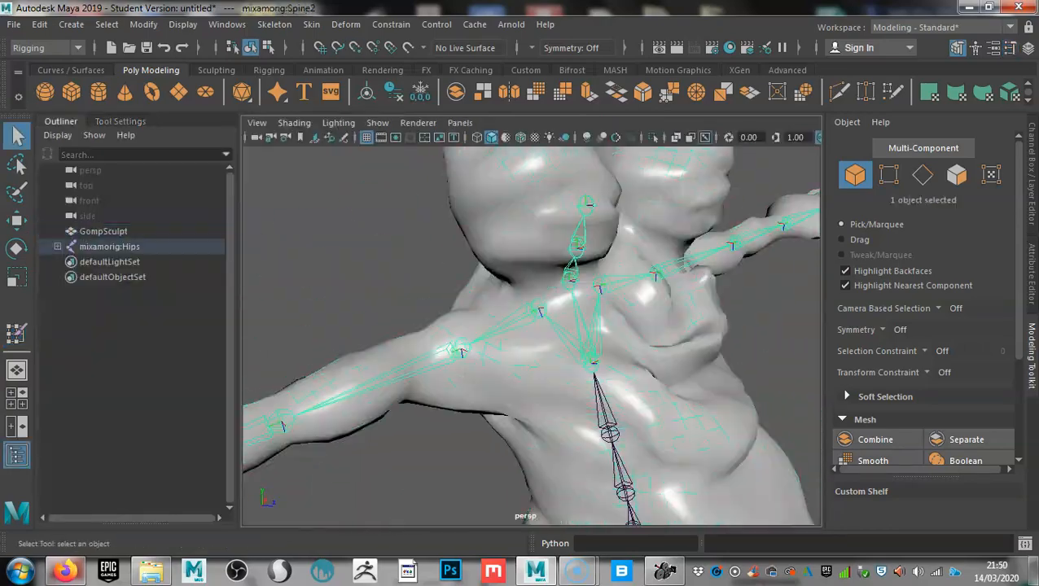
Inspect the side of the torso with the Spine2 joint active for rotation
{"action": "left_click_drag", "start_coordinate": [529, 334], "coordinate": [587, 322], "text": "alt"}
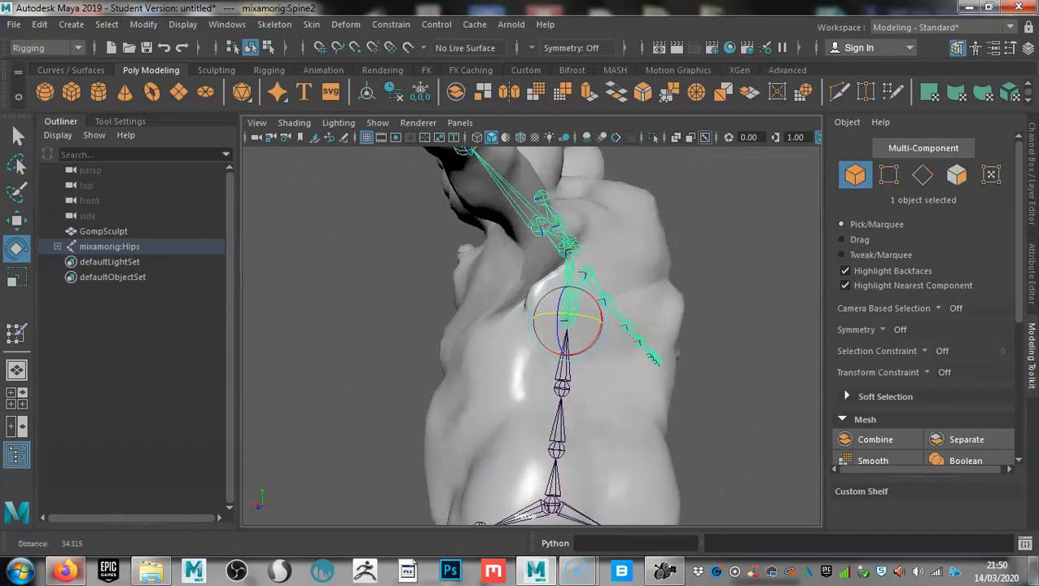
{"action": "right_click_drag", "start_coordinate": [570, 321], "coordinate": [602, 322], "text": "alt"}
{"action": "left_click_drag", "start_coordinate": [602, 322], "coordinate": [598, 350], "text": "alt"}
Reselect the GompSculpt mesh with the Paint Skin Weights tool and bring up its Spine1 influence settings
{"action": "double_click", "coordinate": [16, 333]}
{"action": "left_click", "coordinate": [60, 121]}
{"action": "left_click", "coordinate": [103, 231]}
{"action": "mouse_move", "coordinate": [525, 334]}
{"action": "left_mouse_down", "text": "alt"}
{"action": "mouse_move", "coordinate": [493, 298]}
{"action": "mouse_move", "coordinate": [538, 319]}
{"action": "left_mouse_up", "text": "alt"}
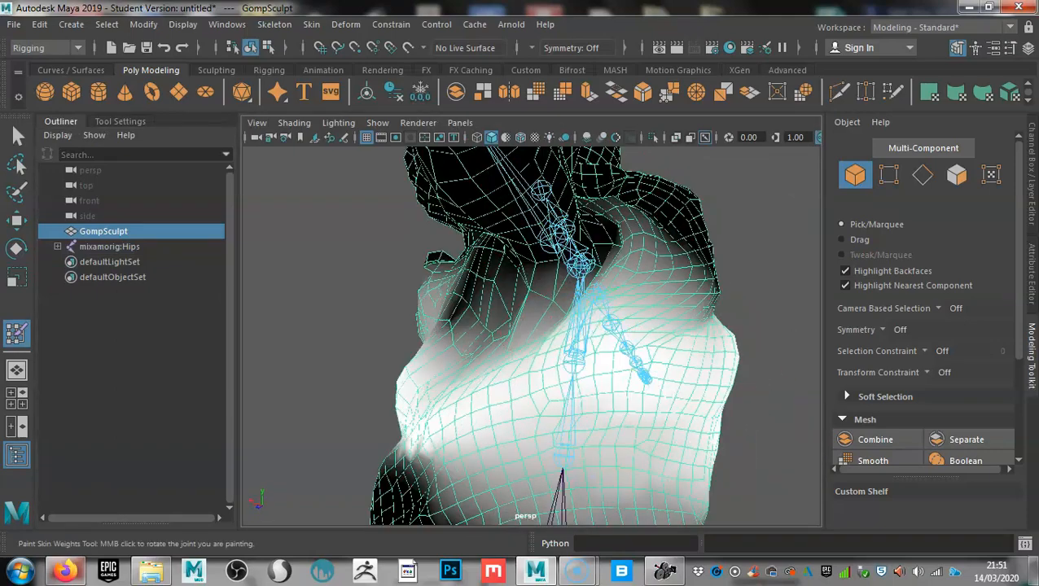
{"action": "left_click_drag", "start_coordinate": [605, 326], "coordinate": [526, 350], "text": "alt"}
{"action": "right_click_drag", "start_coordinate": [525, 350], "coordinate": [501, 352], "text": "alt"}
{"action": "left_click", "coordinate": [121, 121]}
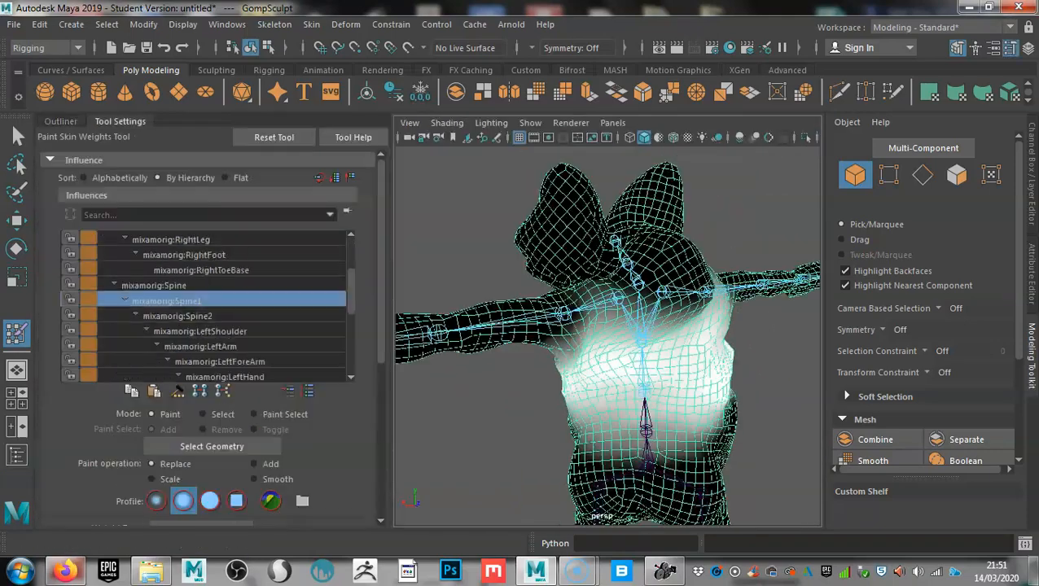
Set the weight brush opacity to 0.2427 and check the Spine1 weights along the side folds of the torso
{"action": "scroll", "coordinate": [220, 350], "scroll_direction": "down", "scroll_amount": 1}
{"action": "scroll", "coordinate": [232, 425], "scroll_direction": "down", "scroll_amount": 3}
{"action": "left_click_drag", "start_coordinate": [232, 429], "coordinate": [219, 428]}
{"action": "left_click_drag", "start_coordinate": [529, 355], "coordinate": [593, 331], "text": "alt"}
{"action": "right_click_drag", "start_coordinate": [489, 346], "coordinate": [529, 353], "text": "alt"}
{"action": "mouse_move", "coordinate": [528, 352]}
{"action": "left_mouse_down", "text": "alt"}
{"action": "mouse_move", "coordinate": [533, 419]}
{"action": "mouse_move", "coordinate": [660, 357]}
{"action": "mouse_move", "coordinate": [574, 372]}
{"action": "mouse_move", "coordinate": [590, 375]}
{"action": "left_mouse_up", "text": "alt"}
{"action": "right_click_drag", "start_coordinate": [489, 374], "coordinate": [538, 381], "text": "alt"}
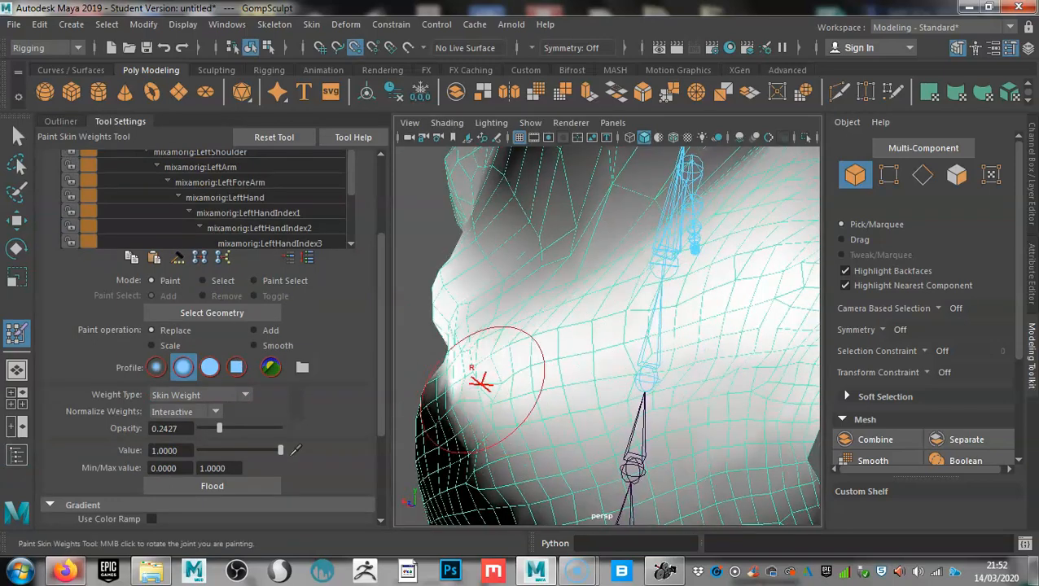
{"action": "left_click_drag", "start_coordinate": [537, 381], "coordinate": [557, 368], "text": "alt"}
{"action": "left_click_drag", "start_coordinate": [538, 285], "coordinate": [538, 381], "text": "alt"}
{"action": "right_click_drag", "start_coordinate": [538, 380], "coordinate": [472, 382], "text": "alt"}
{"action": "left_click_drag", "start_coordinate": [521, 387], "coordinate": [468, 394], "text": "alt"}
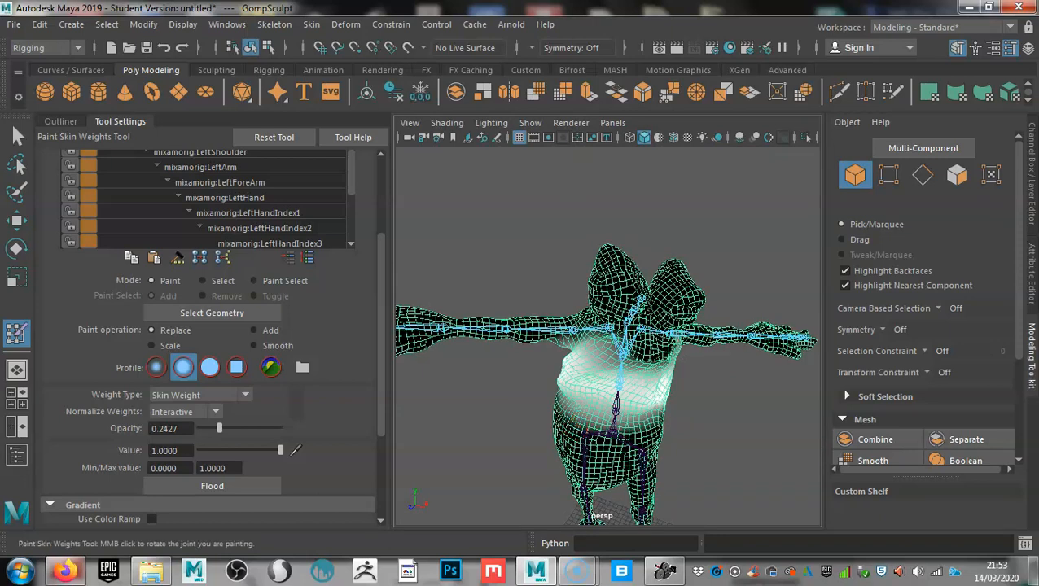
Select the Spine2 joint and twist it in both directions to test the upper torso from front and back
{"action": "left_click", "coordinate": [16, 454]}
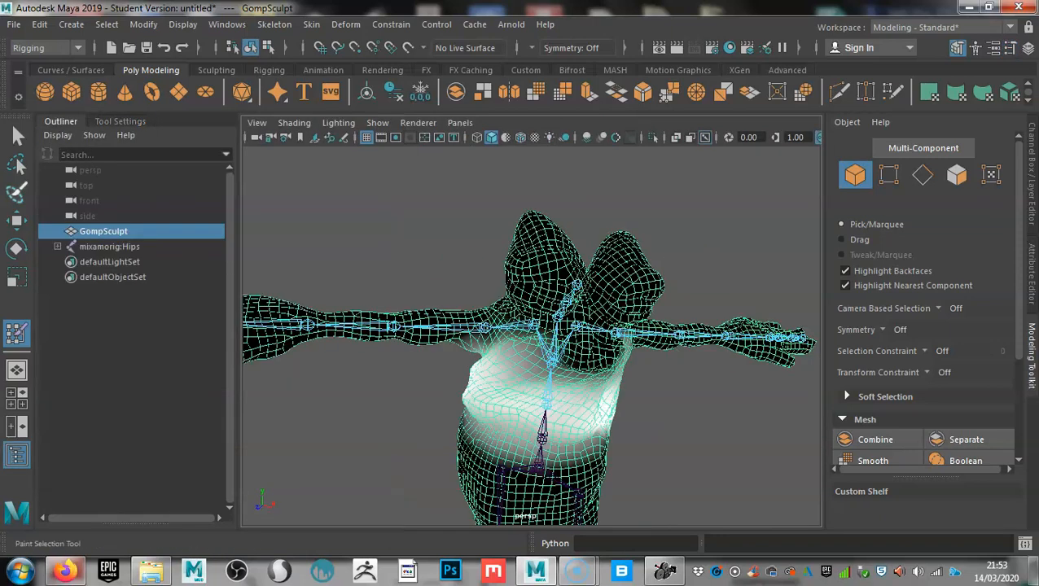
{"action": "key", "text": "q"}
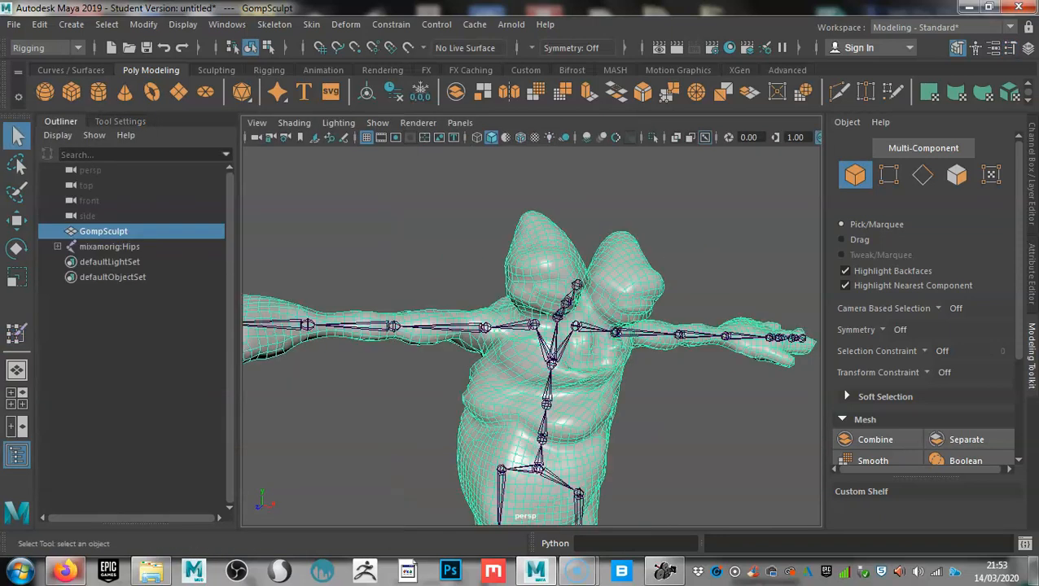
{"action": "left_click", "coordinate": [551, 365]}
{"action": "left_click_drag", "start_coordinate": [551, 366], "coordinate": [531, 371], "text": "alt"}
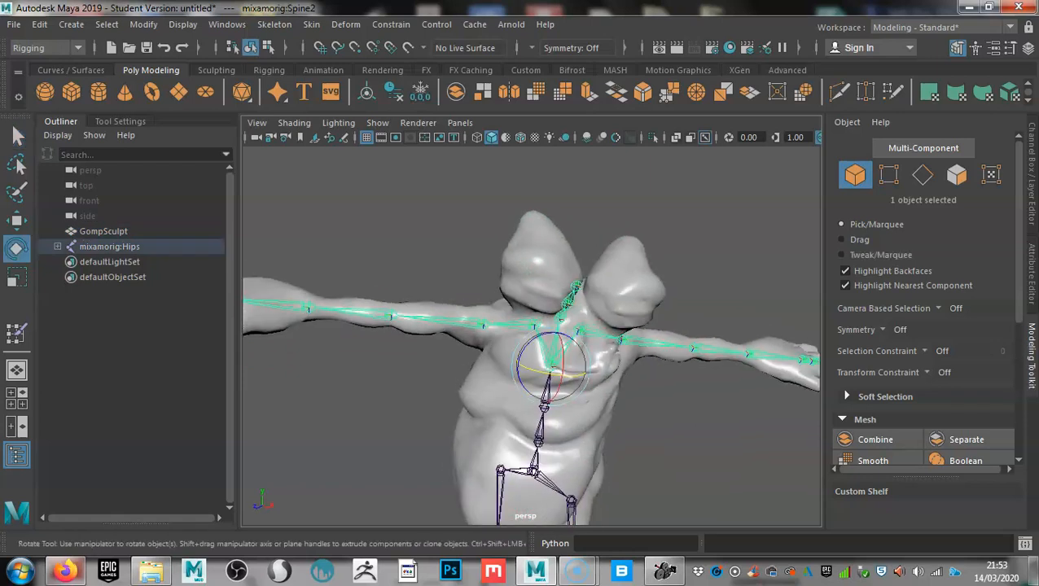
{"action": "left_click_drag", "start_coordinate": [576, 375], "coordinate": [456, 378]}
{"action": "left_click_drag", "start_coordinate": [537, 362], "coordinate": [603, 360], "text": "alt"}
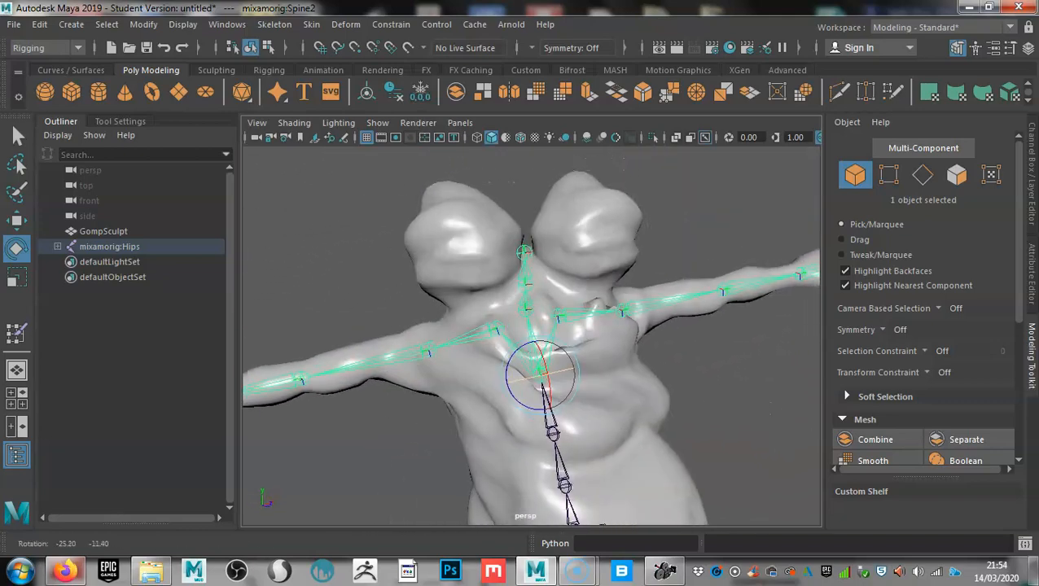
{"action": "left_click_drag", "start_coordinate": [514, 381], "coordinate": [709, 408]}
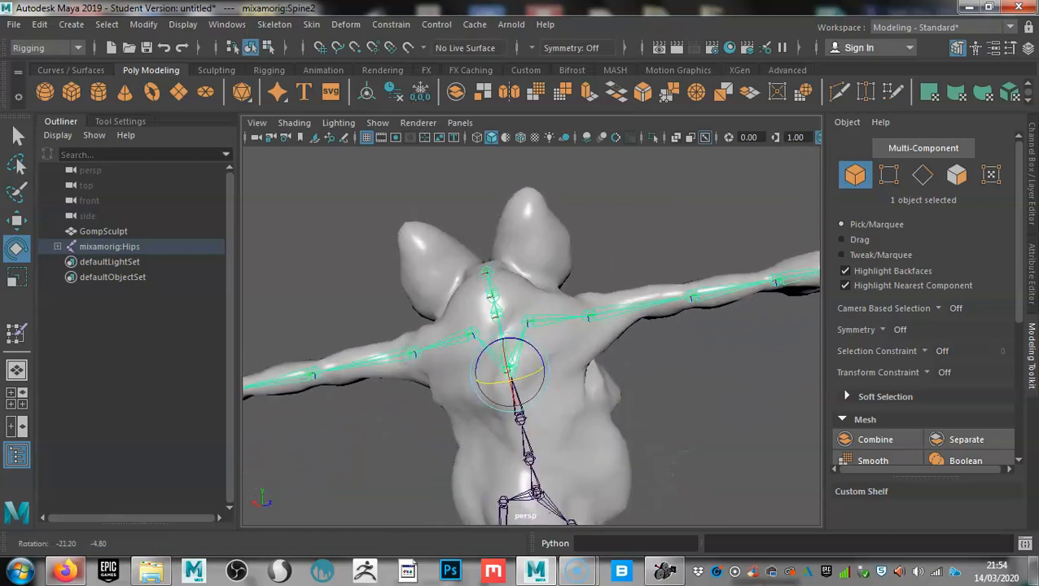
{"action": "left_click_drag", "start_coordinate": [521, 379], "coordinate": [494, 383]}
Adjust the Spine2 joint's twist slightly and inspect the torso from the front
{"action": "left_click_drag", "start_coordinate": [783, 336], "coordinate": [616, 316], "text": "alt"}
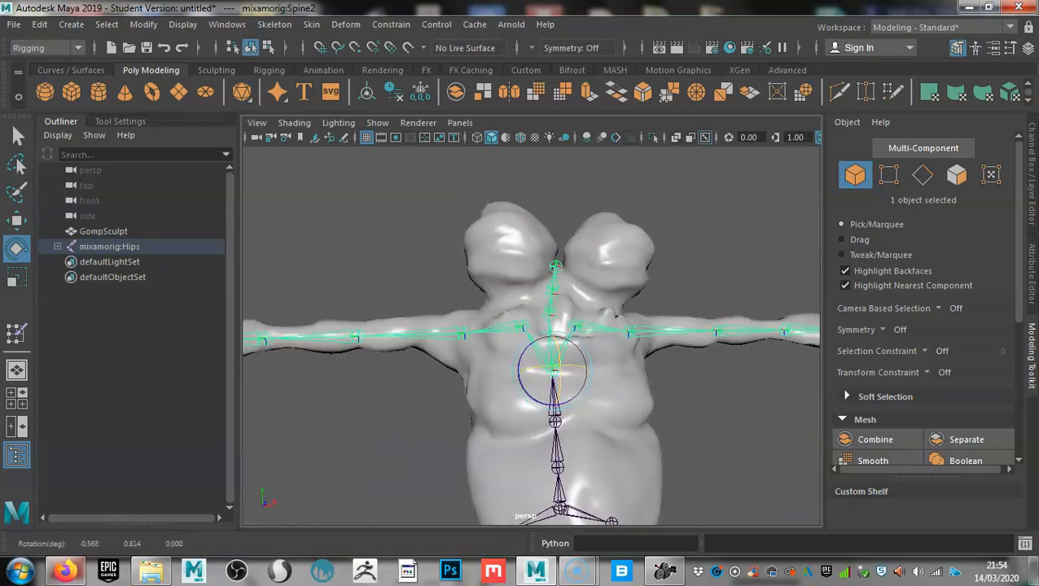
{"action": "left_click_drag", "start_coordinate": [562, 367], "coordinate": [537, 368]}
{"action": "mouse_move", "coordinate": [612, 315]}
{"action": "left_mouse_down", "text": "alt"}
{"action": "mouse_move", "coordinate": [593, 346]}
{"action": "mouse_move", "coordinate": [680, 335]}
{"action": "mouse_move", "coordinate": [560, 320]}
{"action": "mouse_move", "coordinate": [627, 302]}
{"action": "left_mouse_up", "text": "alt"}
{"action": "scroll", "coordinate": [571, 323], "scroll_direction": "down", "scroll_amount": 3}
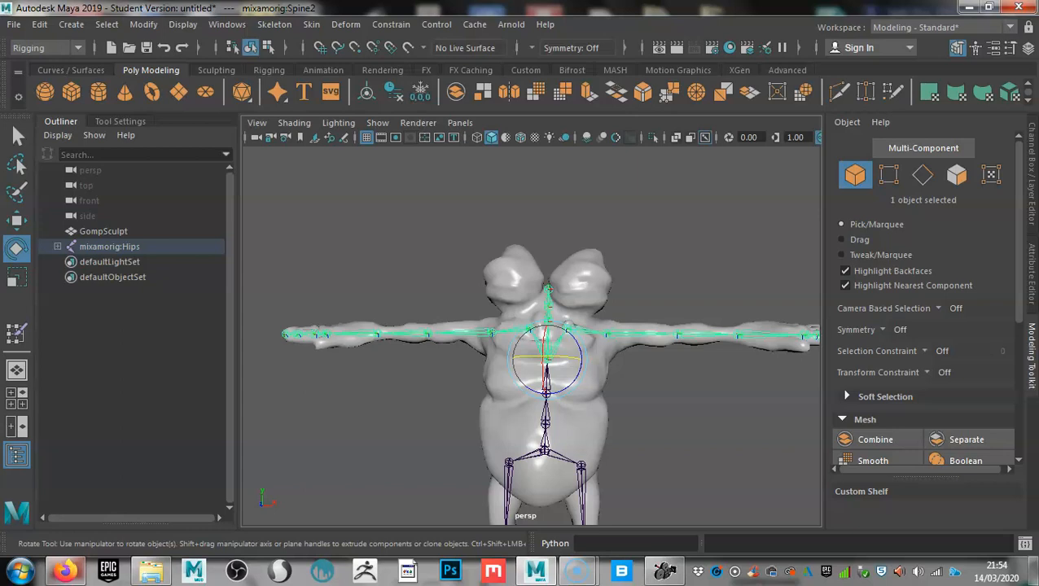
{"action": "left_click_drag", "start_coordinate": [627, 302], "coordinate": [122, 244], "text": "alt"}
{"action": "right_click_drag", "start_coordinate": [122, 244], "coordinate": [249, 245], "text": "alt"}
{"action": "left_click_drag", "start_coordinate": [248, 244], "coordinate": [578, 244], "text": "alt"}
Bend the upper body at the Spine2 joint and inspect the creasing of the chest and belly
{"action": "left_click_drag", "start_coordinate": [565, 362], "coordinate": [521, 378]}
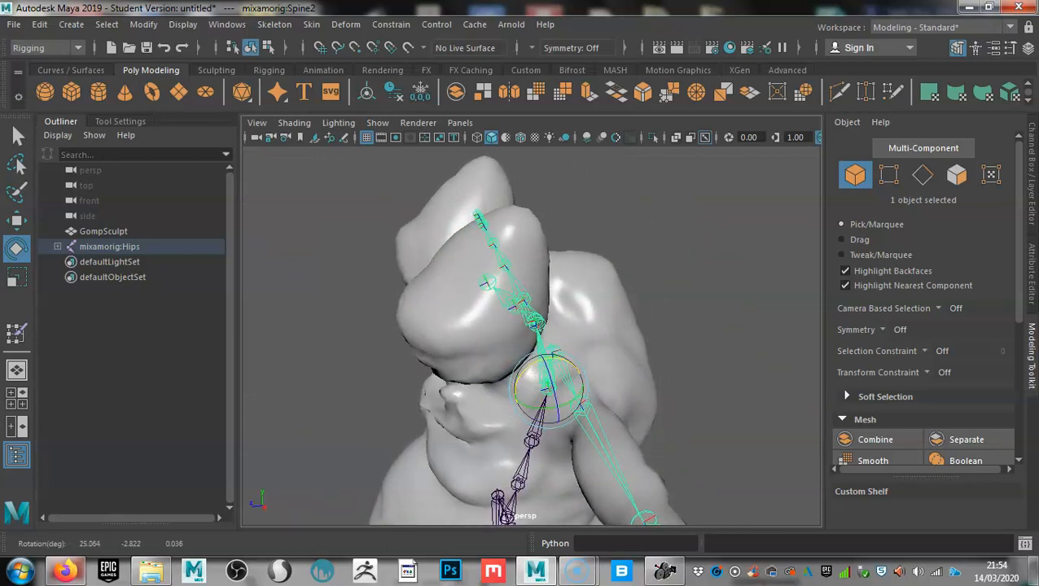
{"action": "middle_click_drag", "start_coordinate": [521, 383], "coordinate": [511, 301], "text": "alt"}
{"action": "left_click_drag", "start_coordinate": [511, 302], "coordinate": [653, 262], "text": "alt"}
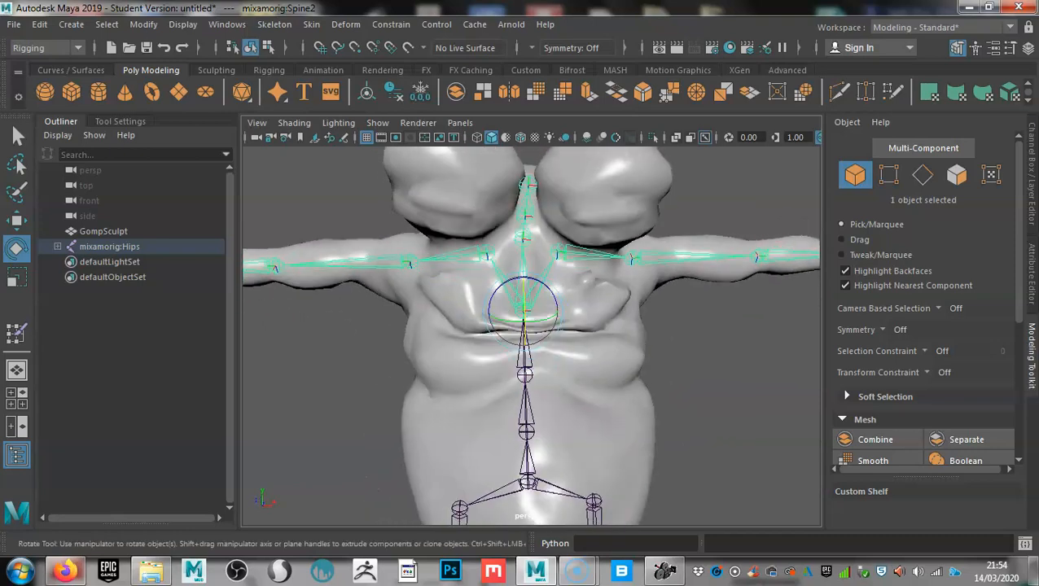
{"action": "right_click_drag", "start_coordinate": [653, 262], "coordinate": [692, 269], "text": "alt"}
{"action": "left_click_drag", "start_coordinate": [652, 262], "coordinate": [570, 208], "text": "alt"}
{"action": "right_click_drag", "start_coordinate": [570, 209], "coordinate": [497, 204], "text": "alt"}
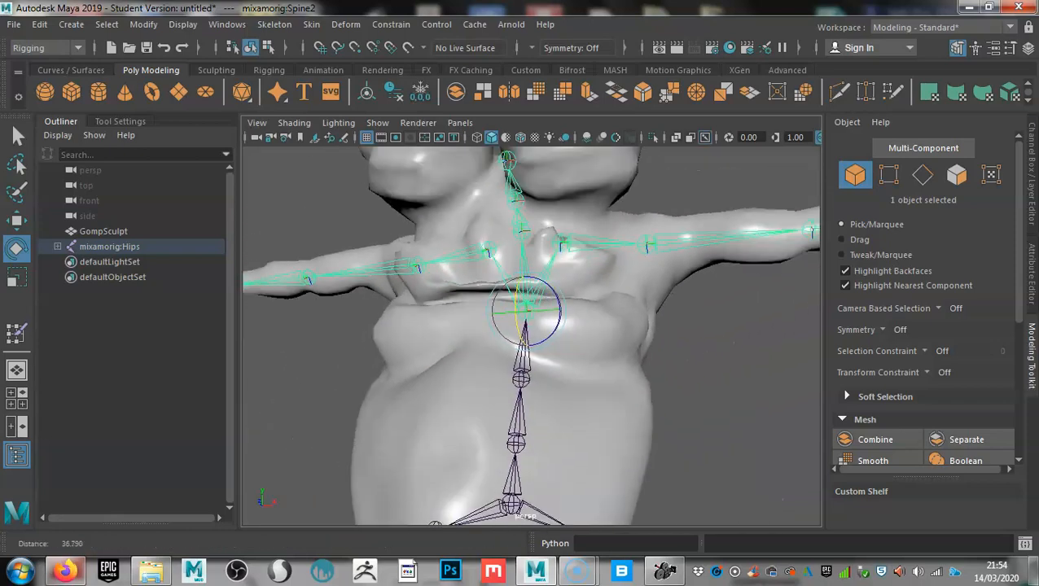
{"action": "left_click_drag", "start_coordinate": [499, 204], "coordinate": [441, 200], "text": "alt"}
{"action": "right_click_drag", "start_coordinate": [619, 232], "coordinate": [571, 236], "text": "alt"}
{"action": "left_click_drag", "start_coordinate": [572, 236], "coordinate": [635, 278], "text": "alt"}
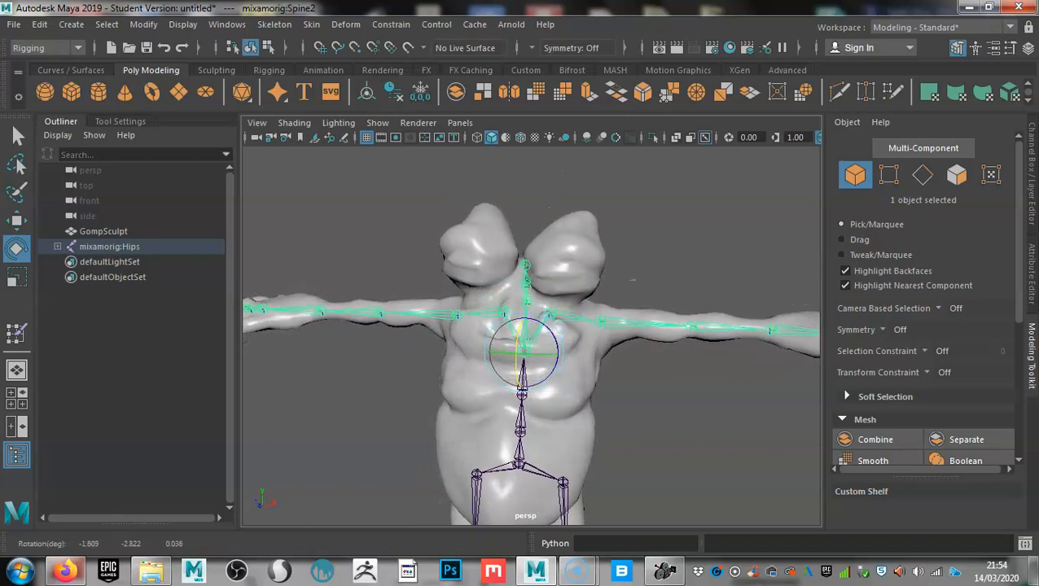
Inspect the whole creature from above and from the front for uneven deformation around Spine2
{"action": "right_click_drag", "start_coordinate": [489, 264], "coordinate": [434, 260], "text": "alt"}
{"action": "left_click_drag", "start_coordinate": [434, 260], "coordinate": [392, 318], "text": "alt"}
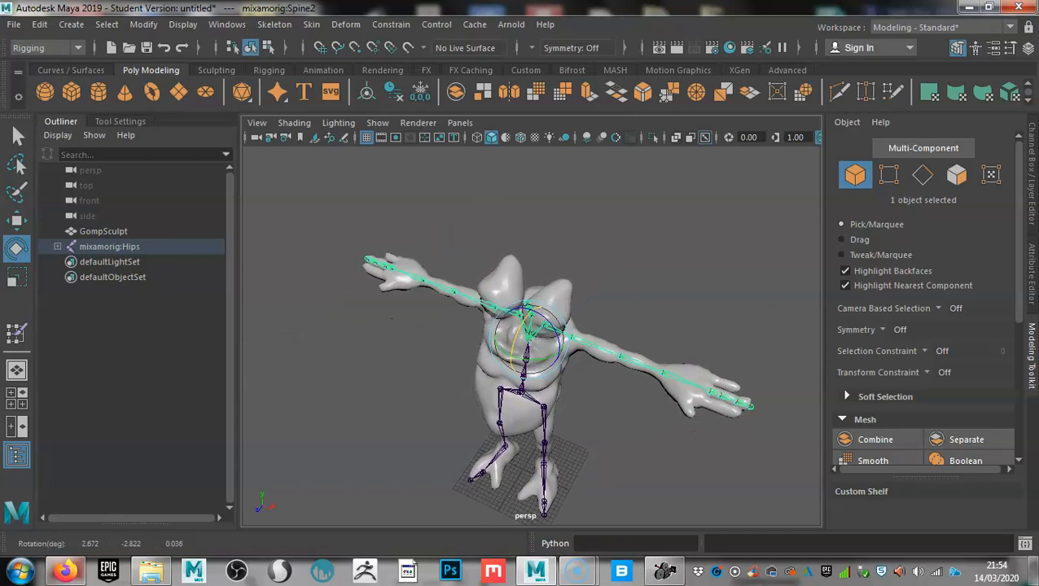
{"action": "middle_click_drag", "start_coordinate": [392, 319], "coordinate": [317, 296], "text": "alt"}
{"action": "left_click_drag", "start_coordinate": [318, 295], "coordinate": [489, 244], "text": "alt"}
{"action": "middle_click_drag", "start_coordinate": [489, 245], "coordinate": [514, 209], "text": "alt"}
{"action": "left_click_drag", "start_coordinate": [489, 244], "coordinate": [550, 224], "text": "alt"}
{"action": "middle_click_drag", "start_coordinate": [550, 224], "coordinate": [579, 205], "text": "alt"}
{"action": "right_click_drag", "start_coordinate": [579, 205], "coordinate": [684, 216], "text": "alt"}
{"action": "mouse_move", "coordinate": [529, 326]}
{"action": "left_mouse_down", "text": "alt"}
{"action": "mouse_move", "coordinate": [464, 321]}
{"action": "mouse_move", "coordinate": [529, 322]}
{"action": "left_mouse_up", "text": "alt"}
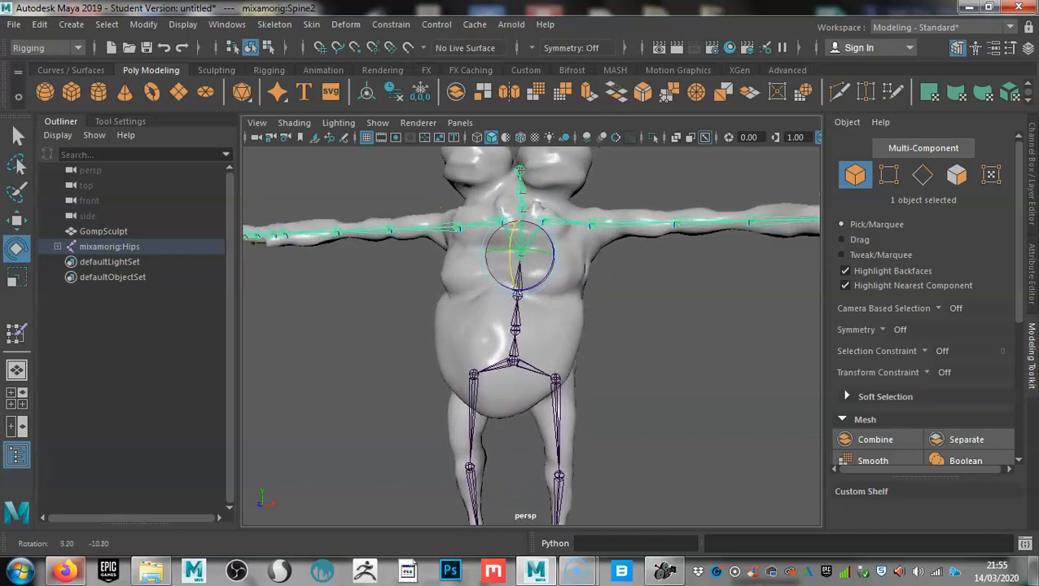
{"action": "middle_click_drag", "start_coordinate": [529, 322], "coordinate": [533, 310], "text": "alt"}
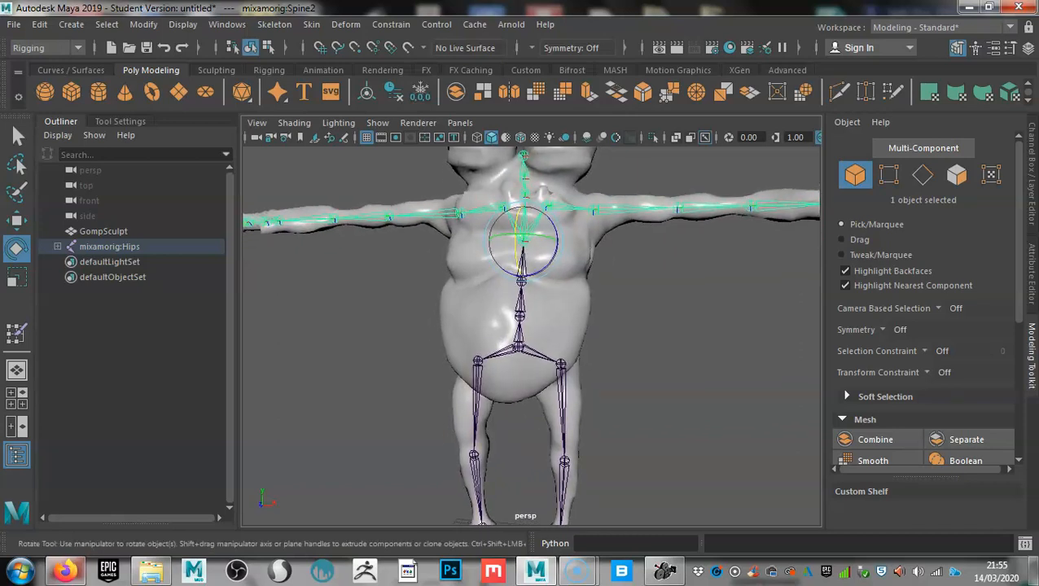
Rotate the Spine1 joint to test the belly and chest deformation, and clear the selection
{"action": "left_click_drag", "start_coordinate": [532, 309], "coordinate": [541, 307], "text": "alt"}
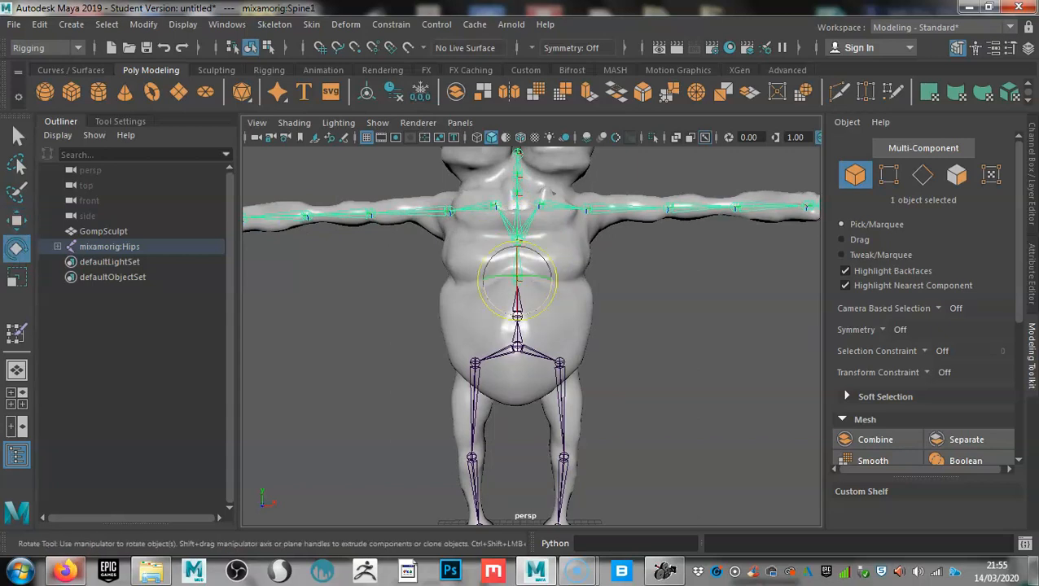
{"action": "left_click_drag", "start_coordinate": [526, 276], "coordinate": [535, 296]}
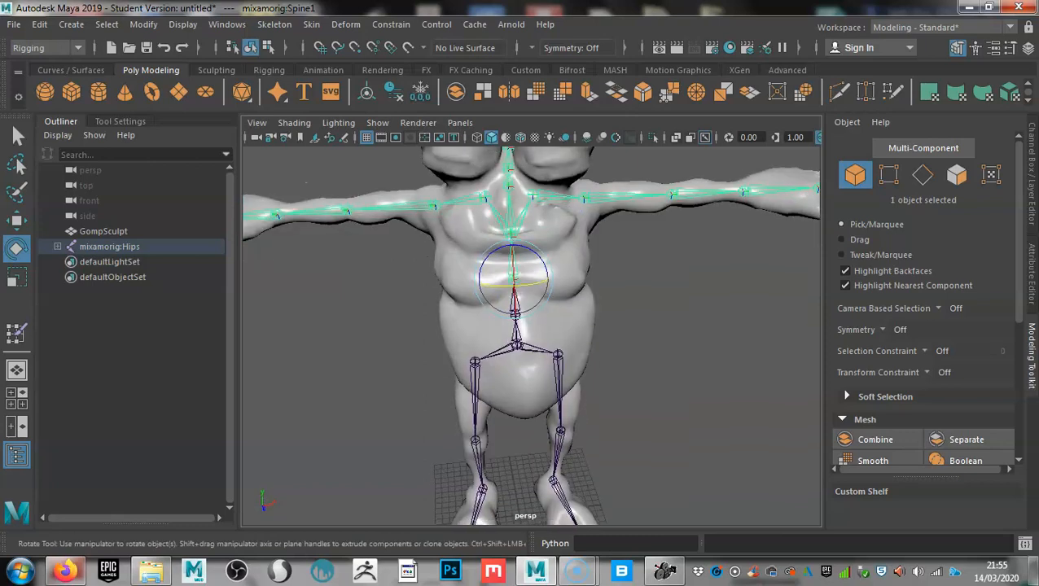
{"action": "left_click", "coordinate": [644, 301]}
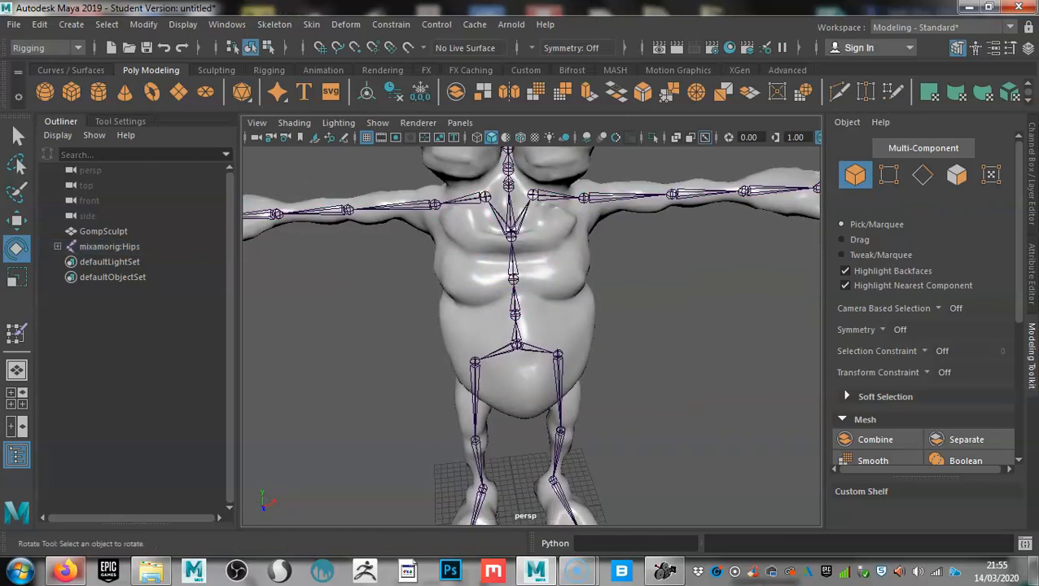
Test-rotate the lowest spine joint to check how the belly deforms, and undo the rotation
{"action": "left_click", "coordinate": [515, 314]}
{"action": "mouse_move", "coordinate": [515, 324]}
{"action": "left_mouse_down"}
{"action": "mouse_move", "coordinate": [528, 324]}
{"action": "mouse_move", "coordinate": [500, 324]}
{"action": "mouse_move", "coordinate": [692, 281]}
{"action": "mouse_move", "coordinate": [529, 305]}
{"action": "mouse_move", "coordinate": [503, 327]}
{"action": "left_mouse_up"}
{"action": "key", "text": "ctrl+z"}
{"action": "scroll", "coordinate": [521, 318], "scroll_direction": "up", "scroll_amount": 3}
{"action": "left_click", "coordinate": [506, 304]}
{"action": "key", "text": "ctrl+z"}
Test-rotate a joint in the hip area to check the surrounding deformation, and undo the rotation
{"action": "left_click_drag", "start_coordinate": [503, 327], "coordinate": [448, 330], "text": "alt"}
{"action": "scroll", "coordinate": [522, 322], "scroll_direction": "down", "scroll_amount": 4}
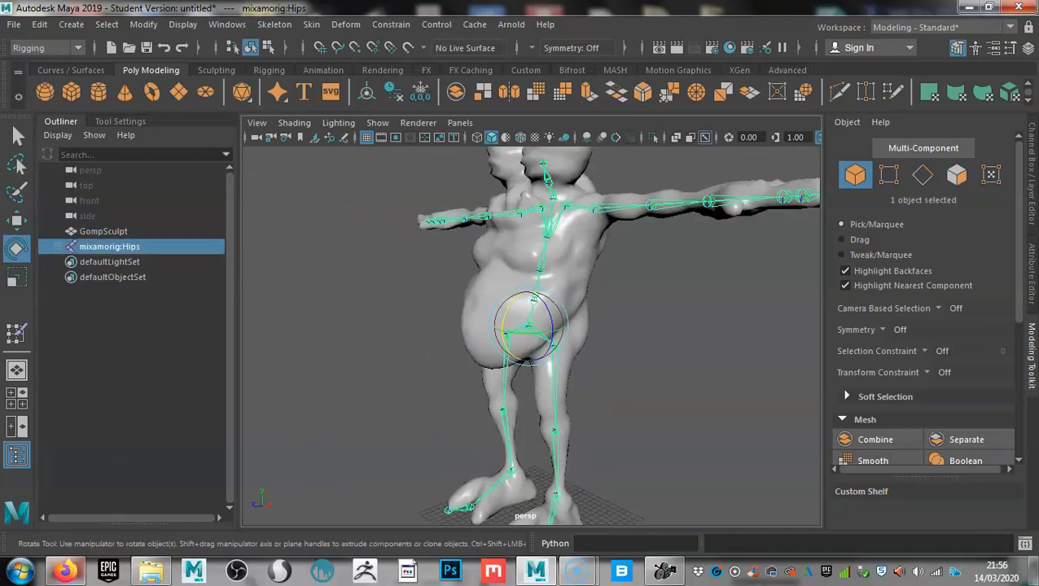
{"action": "scroll", "coordinate": [528, 326], "scroll_direction": "up", "scroll_amount": 4}
{"action": "left_click_drag", "start_coordinate": [554, 326], "coordinate": [521, 322], "text": "alt"}
{"action": "middle_click_drag", "start_coordinate": [521, 321], "coordinate": [529, 224], "text": "alt"}
{"action": "left_click_drag", "start_coordinate": [562, 326], "coordinate": [497, 326], "text": "alt"}
{"action": "left_click", "coordinate": [550, 348]}
{"action": "left_click_drag", "start_coordinate": [529, 314], "coordinate": [488, 326]}
{"action": "key", "text": "ctrl+z"}
Select the Spine2 joint, and turn on textured display to inspect the whole creature
{"action": "left_click", "coordinate": [515, 349]}
{"action": "scroll", "coordinate": [529, 326], "scroll_direction": "down", "scroll_amount": 4}
{"action": "left_click", "coordinate": [538, 279]}
{"action": "left_click_drag", "start_coordinate": [554, 230], "coordinate": [560, 318], "text": "alt"}
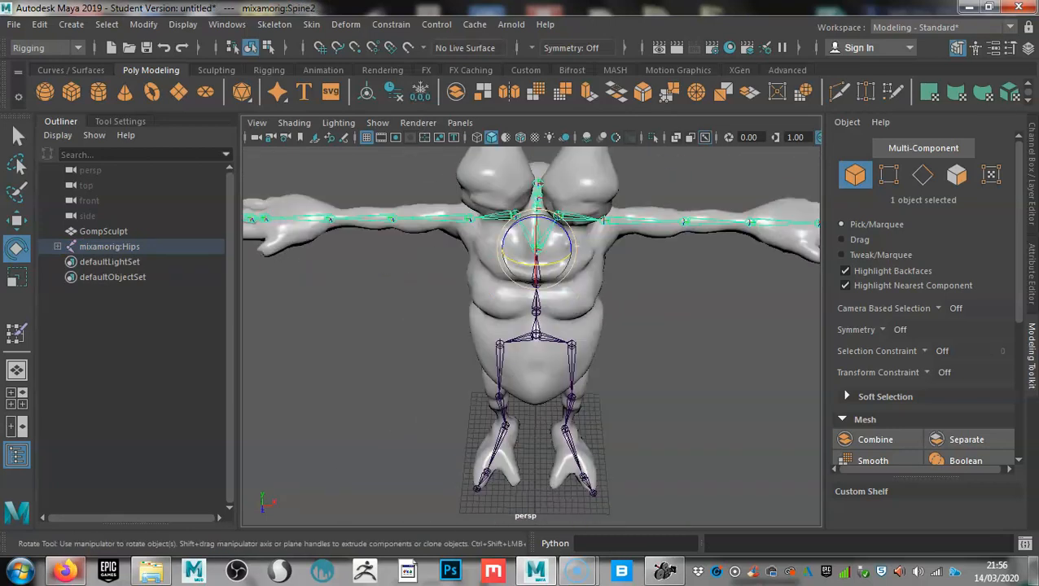
{"action": "key", "text": "6"}
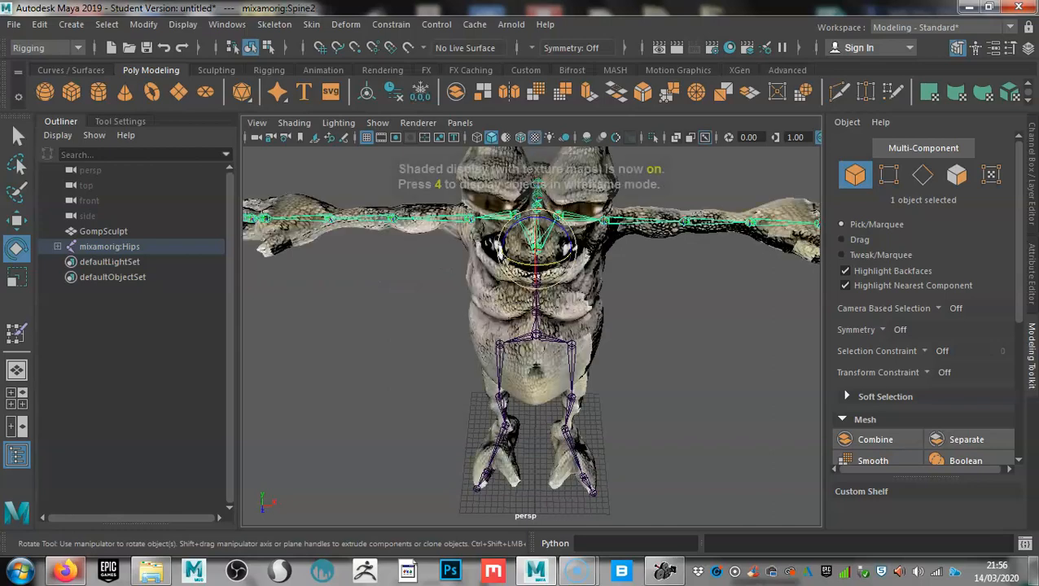
{"action": "left_click_drag", "start_coordinate": [651, 317], "coordinate": [633, 304], "text": "alt"}
{"action": "scroll", "coordinate": [531, 335], "scroll_direction": "up", "scroll_amount": 3}
{"action": "scroll", "coordinate": [530, 335], "scroll_direction": "down", "scroll_amount": 6}
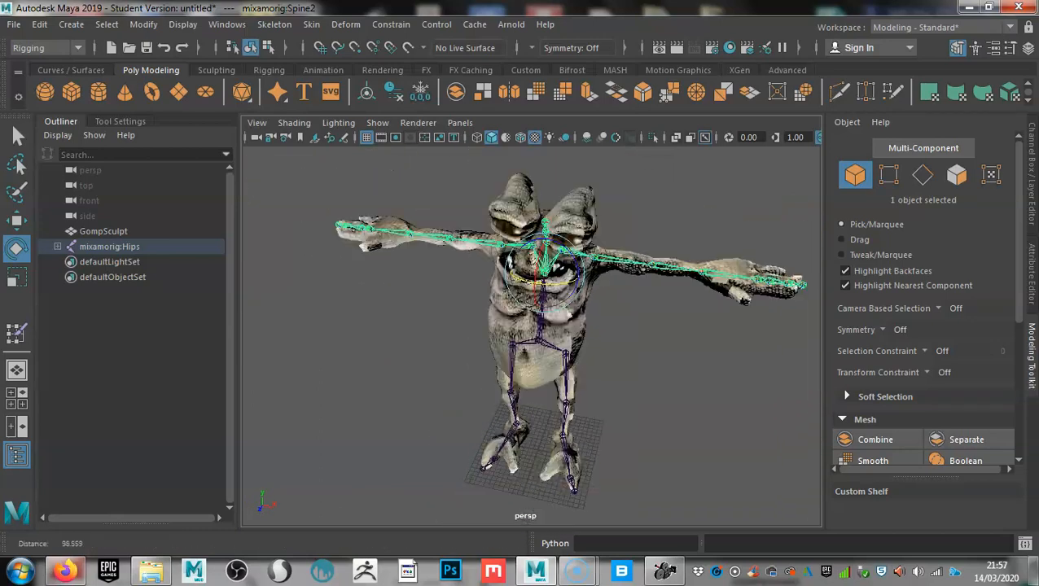
{"action": "left_click_drag", "start_coordinate": [584, 345], "coordinate": [604, 333], "text": "alt"}
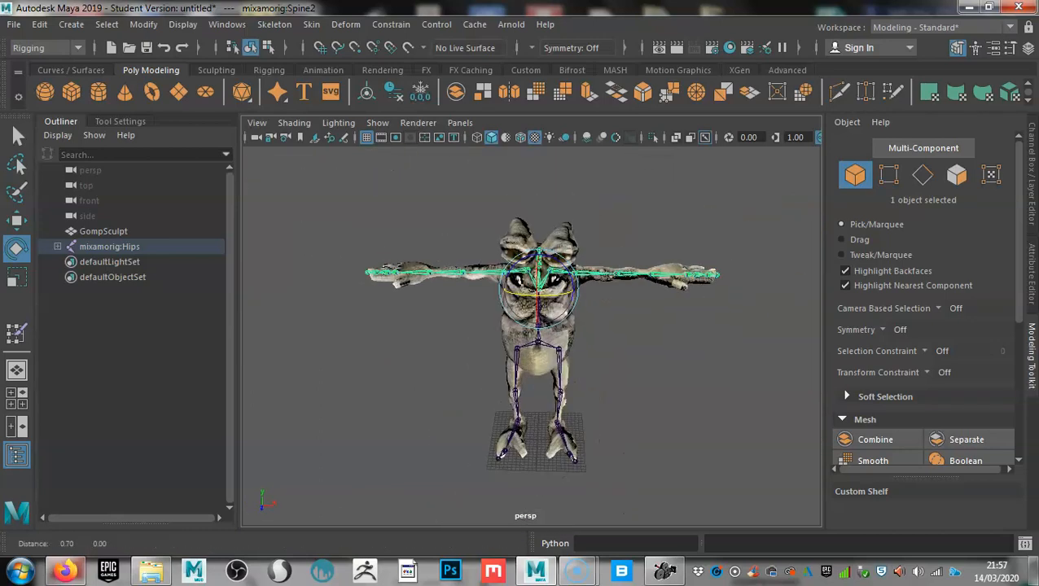
{"action": "middle_click_drag", "start_coordinate": [605, 333], "coordinate": [575, 331], "text": "alt"}
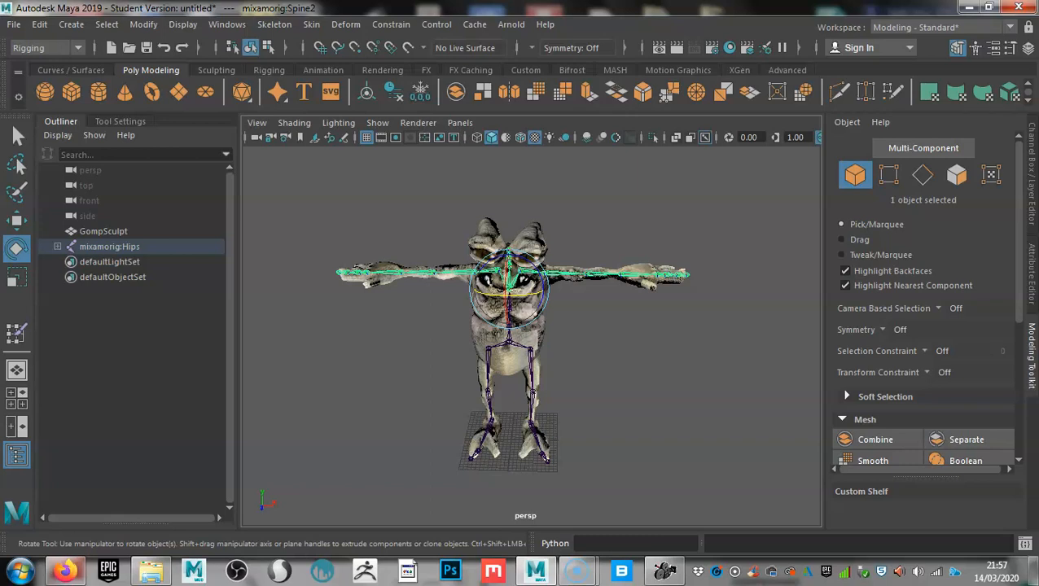
{"action": "mouse_move", "coordinate": [521, 326]}
{"action": "left_mouse_down", "text": "alt"}
{"action": "mouse_move", "coordinate": [586, 306]}
{"action": "mouse_move", "coordinate": [521, 320]}
{"action": "left_mouse_up", "text": "alt"}
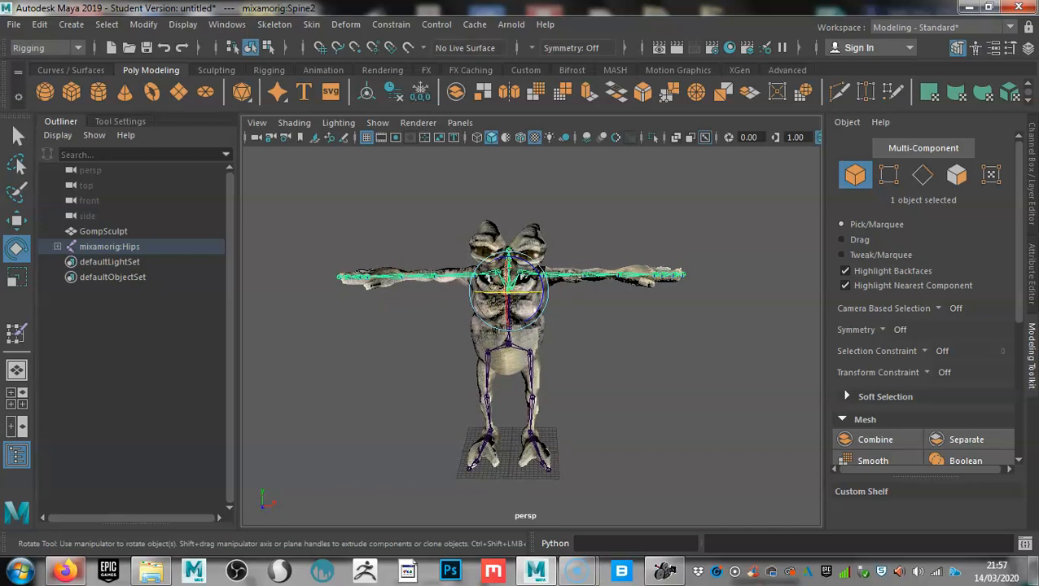
Switch to Mixamo in the browser and apply a Samba Dancing animation to the GompMixamo character
{"action": "left_click", "coordinate": [65, 570]}
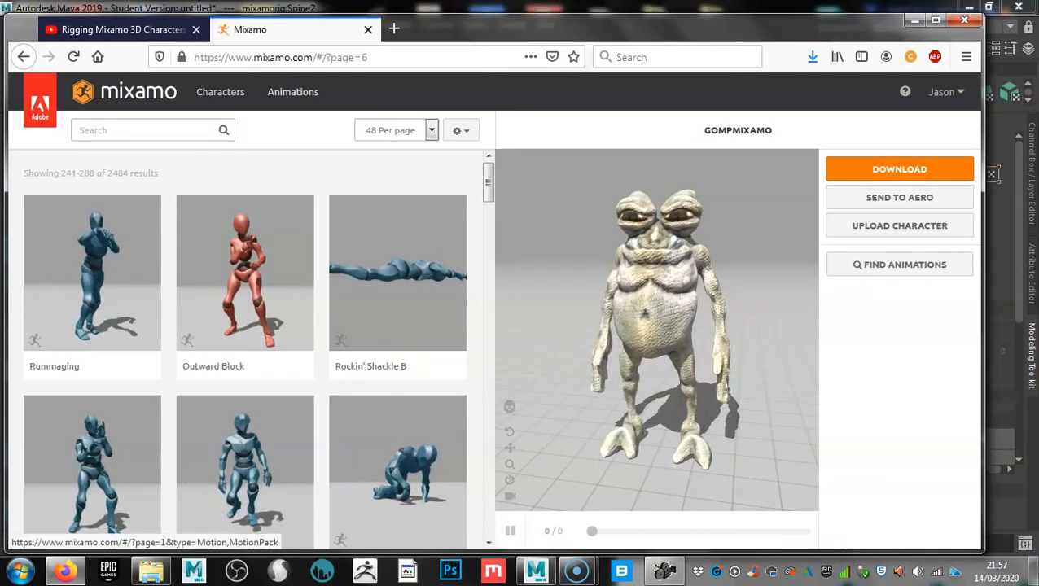
{"action": "left_click", "coordinate": [292, 92]}
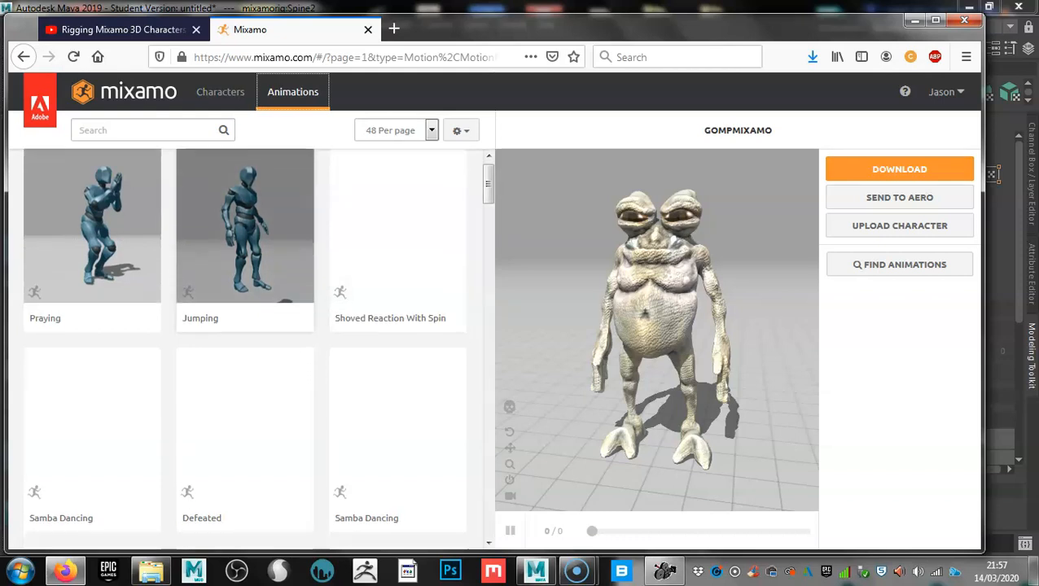
{"action": "scroll", "coordinate": [244, 346], "scroll_direction": "down", "scroll_amount": 5}
{"action": "scroll", "coordinate": [244, 346], "scroll_direction": "up", "scroll_amount": 2}
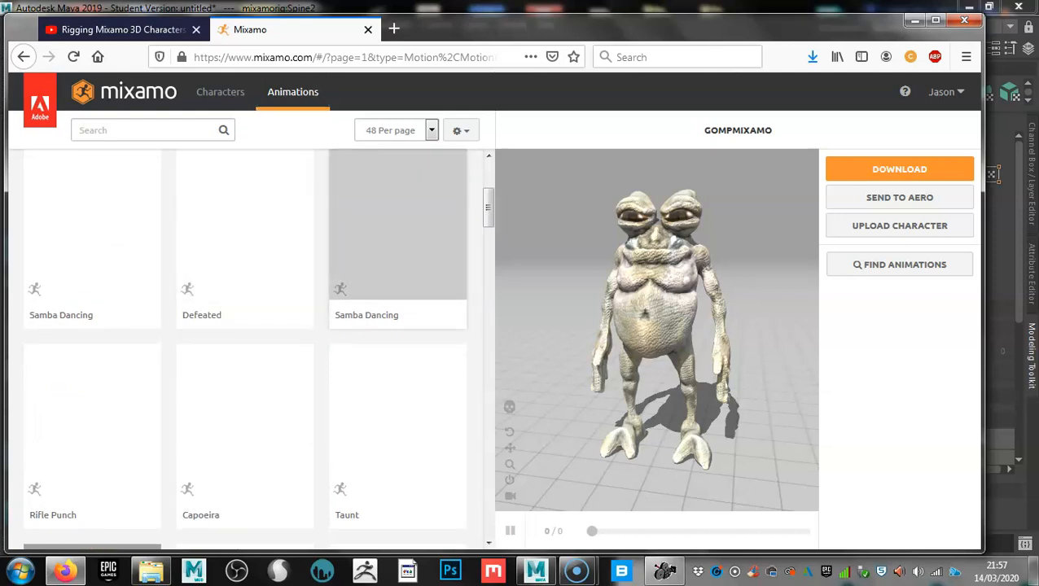
{"action": "left_click", "coordinate": [397, 236]}
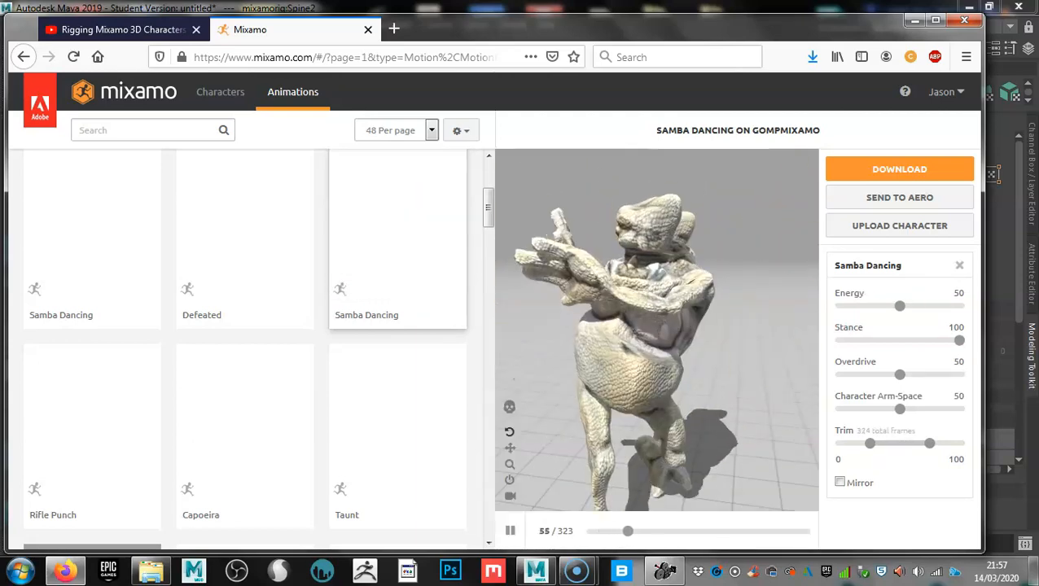
{"action": "key", "text": "alt"}
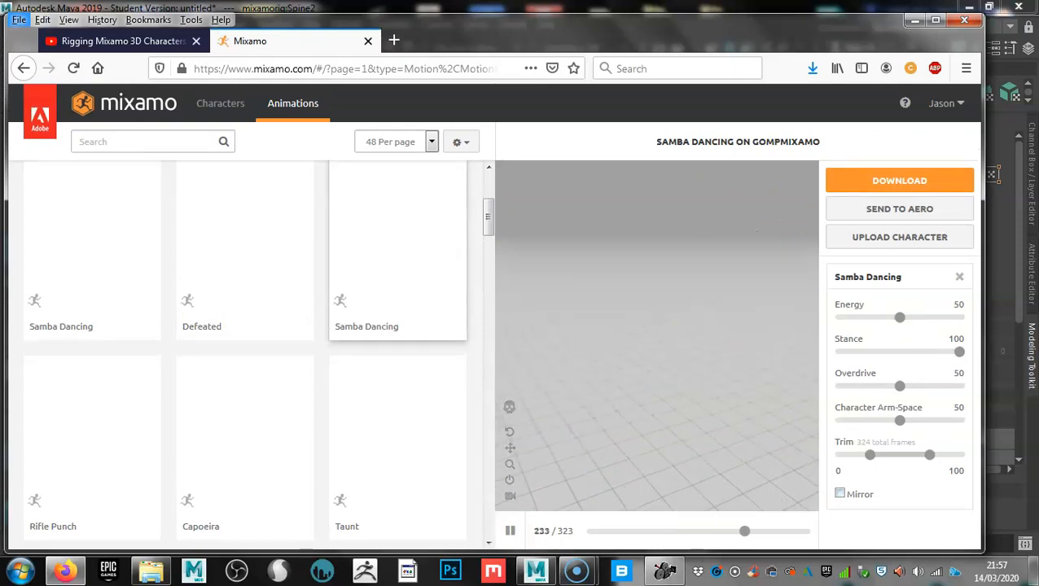
{"action": "key", "text": "alt"}
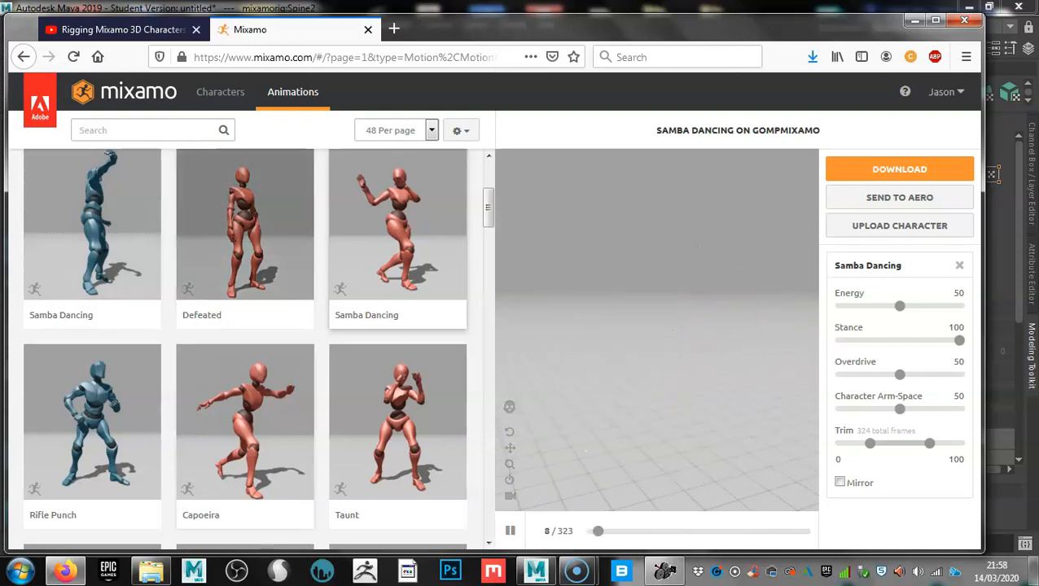
Preview the Defeated, Capoeira and Taunt animations on the GompMixamo character
{"action": "left_click", "coordinate": [245, 236]}
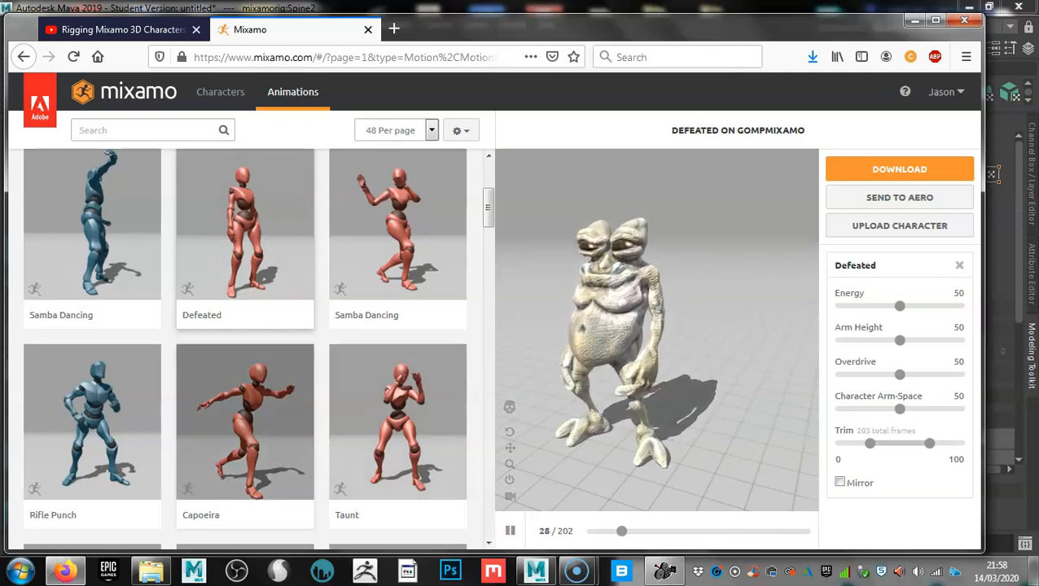
{"action": "left_click", "coordinate": [245, 421]}
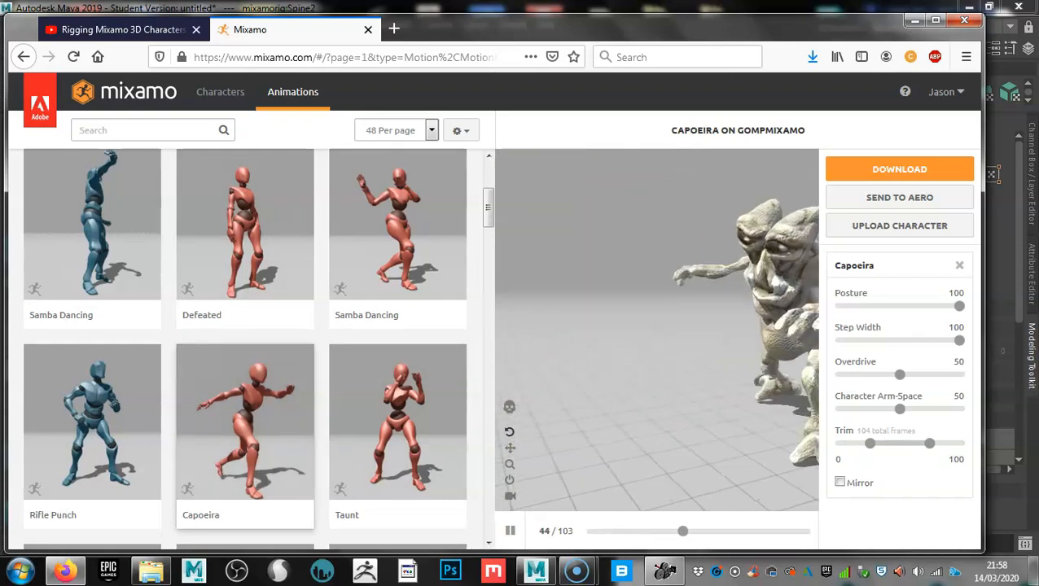
{"action": "scroll", "coordinate": [244, 346], "scroll_direction": "down", "scroll_amount": 3}
{"action": "left_click", "coordinate": [397, 285]}
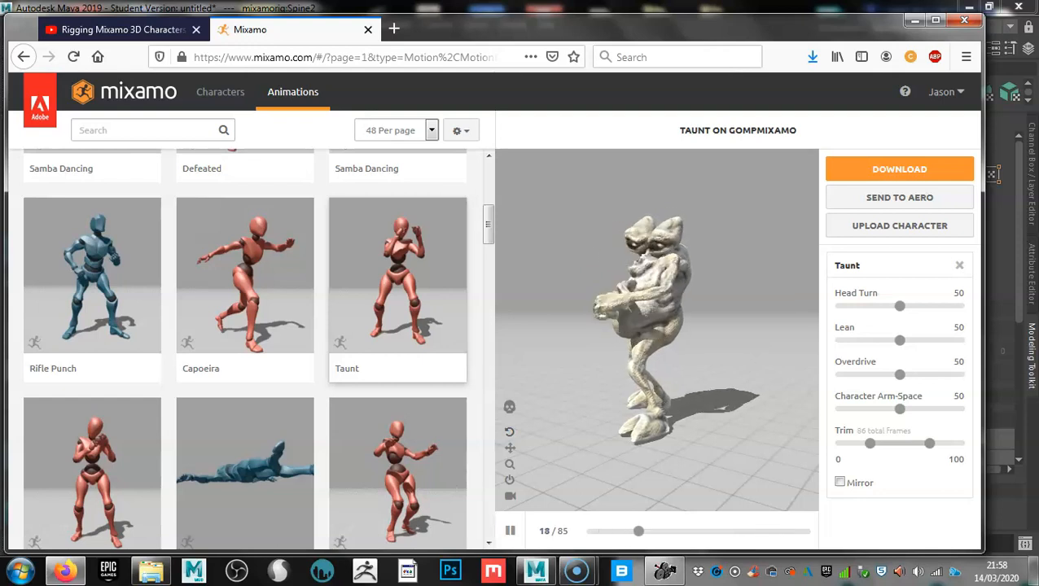
Search the animations for "jump" and apply the blue running figure's Jump animation with In Place enabled
{"action": "left_click", "coordinate": [145, 130]}
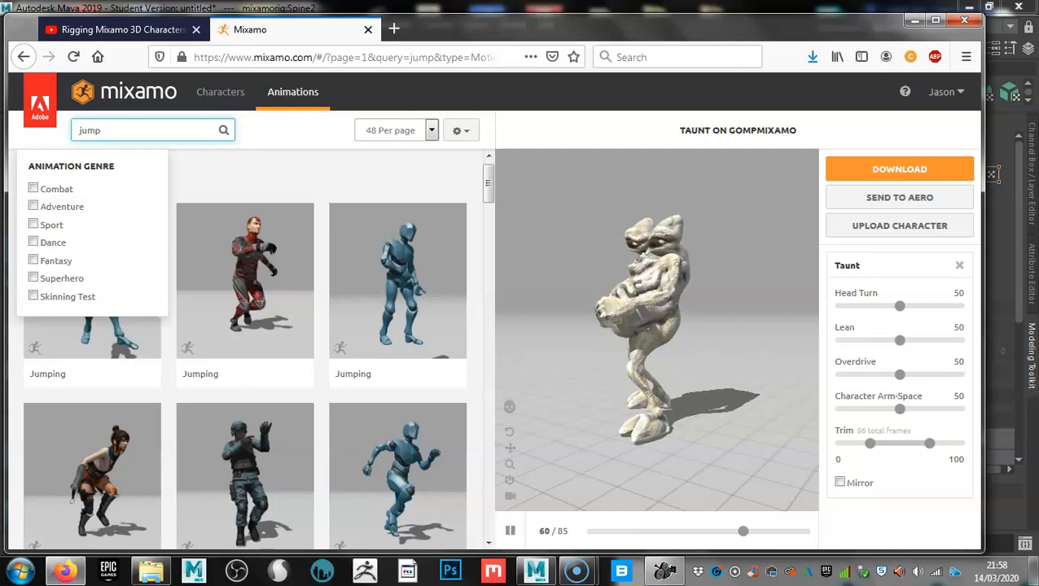
{"action": "key", "text": "Return"}
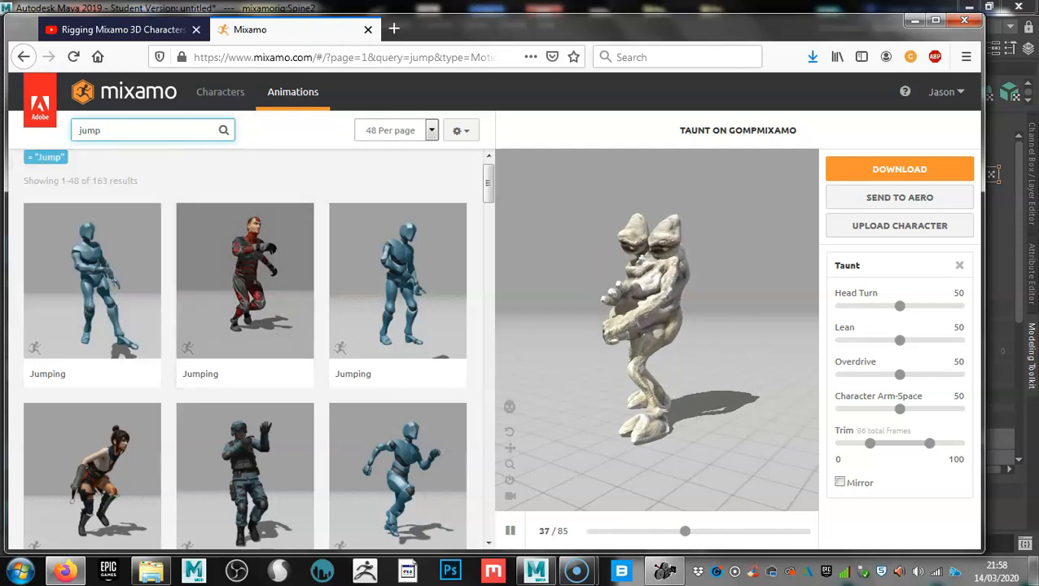
{"action": "scroll", "coordinate": [397, 342], "scroll_direction": "down", "scroll_amount": 3}
{"action": "left_click", "coordinate": [398, 342]}
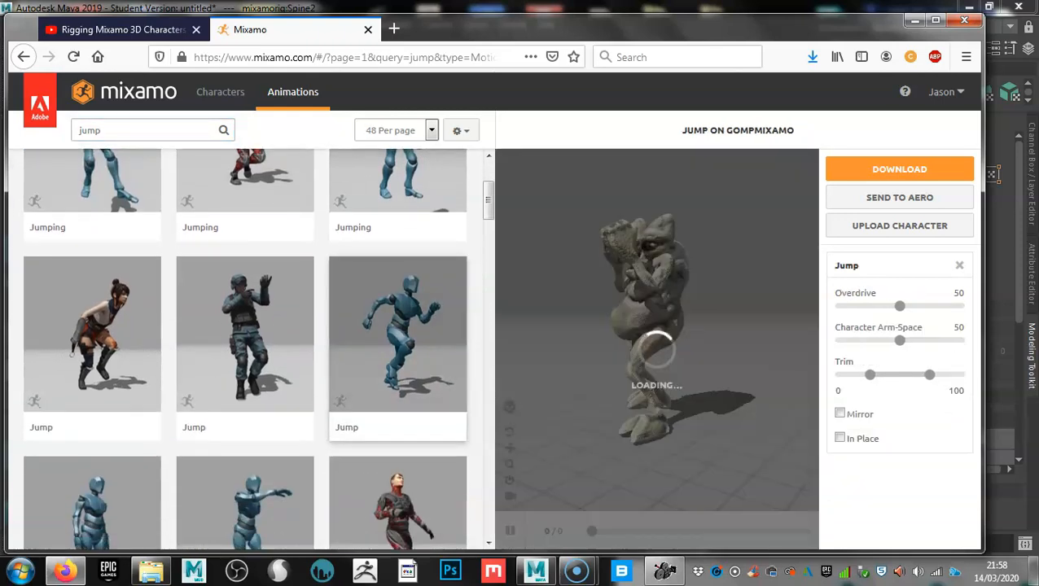
{"action": "left_click", "coordinate": [841, 439]}
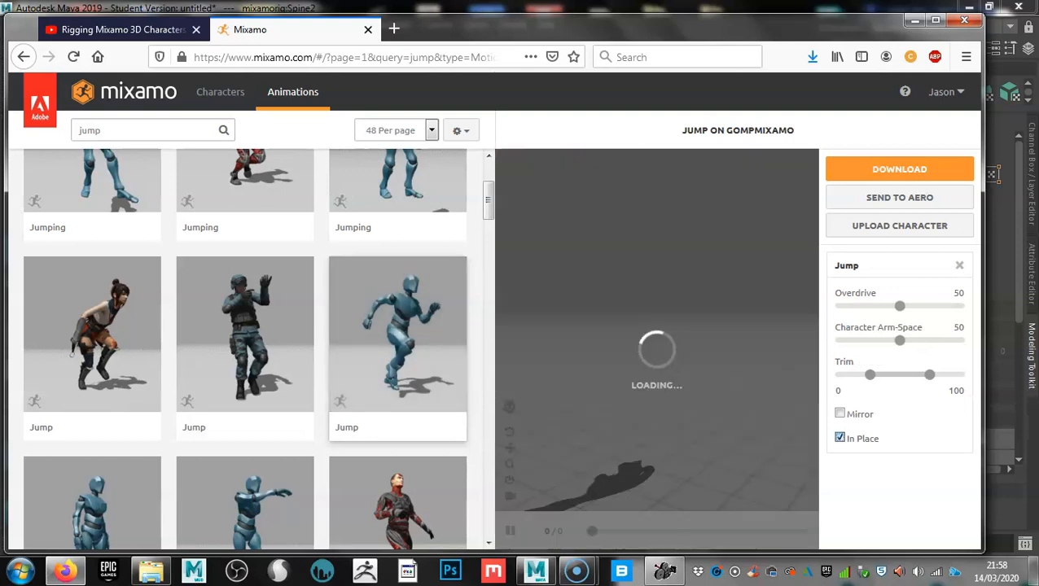